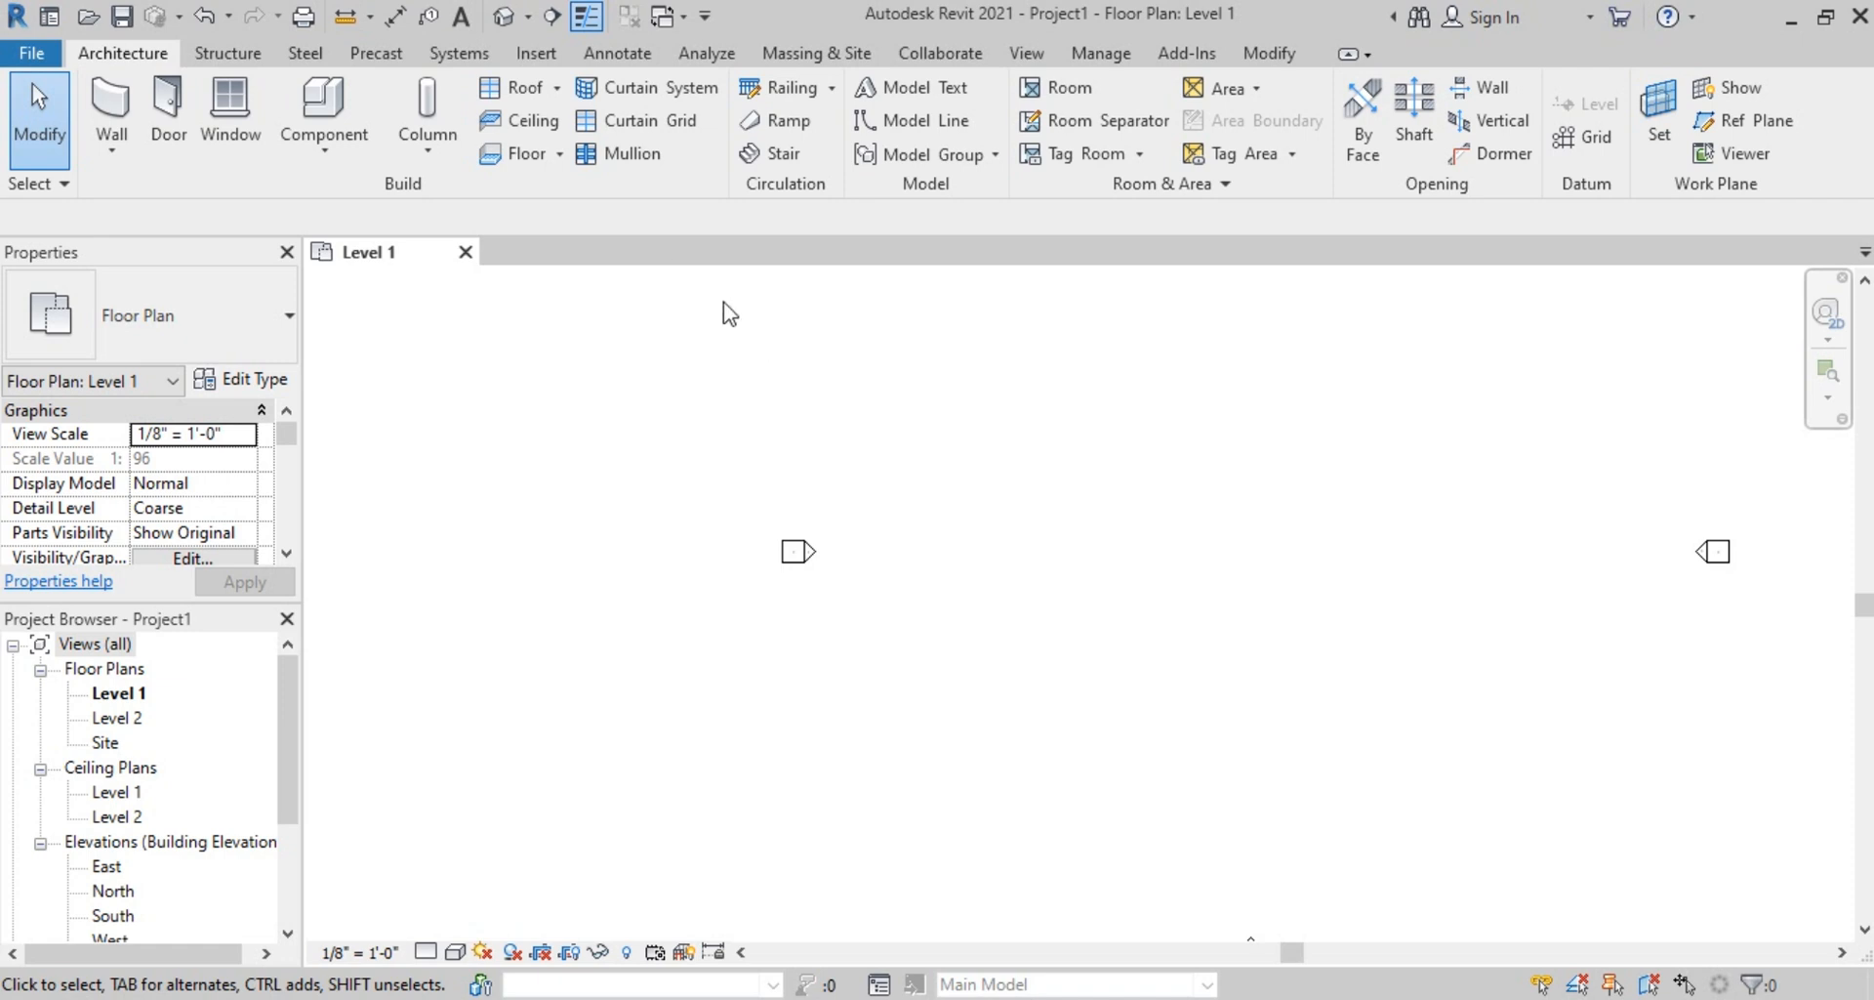
Choose the file 123.pdf from the desktop for PDF import into the Level 1 floor plan
click(536, 55)
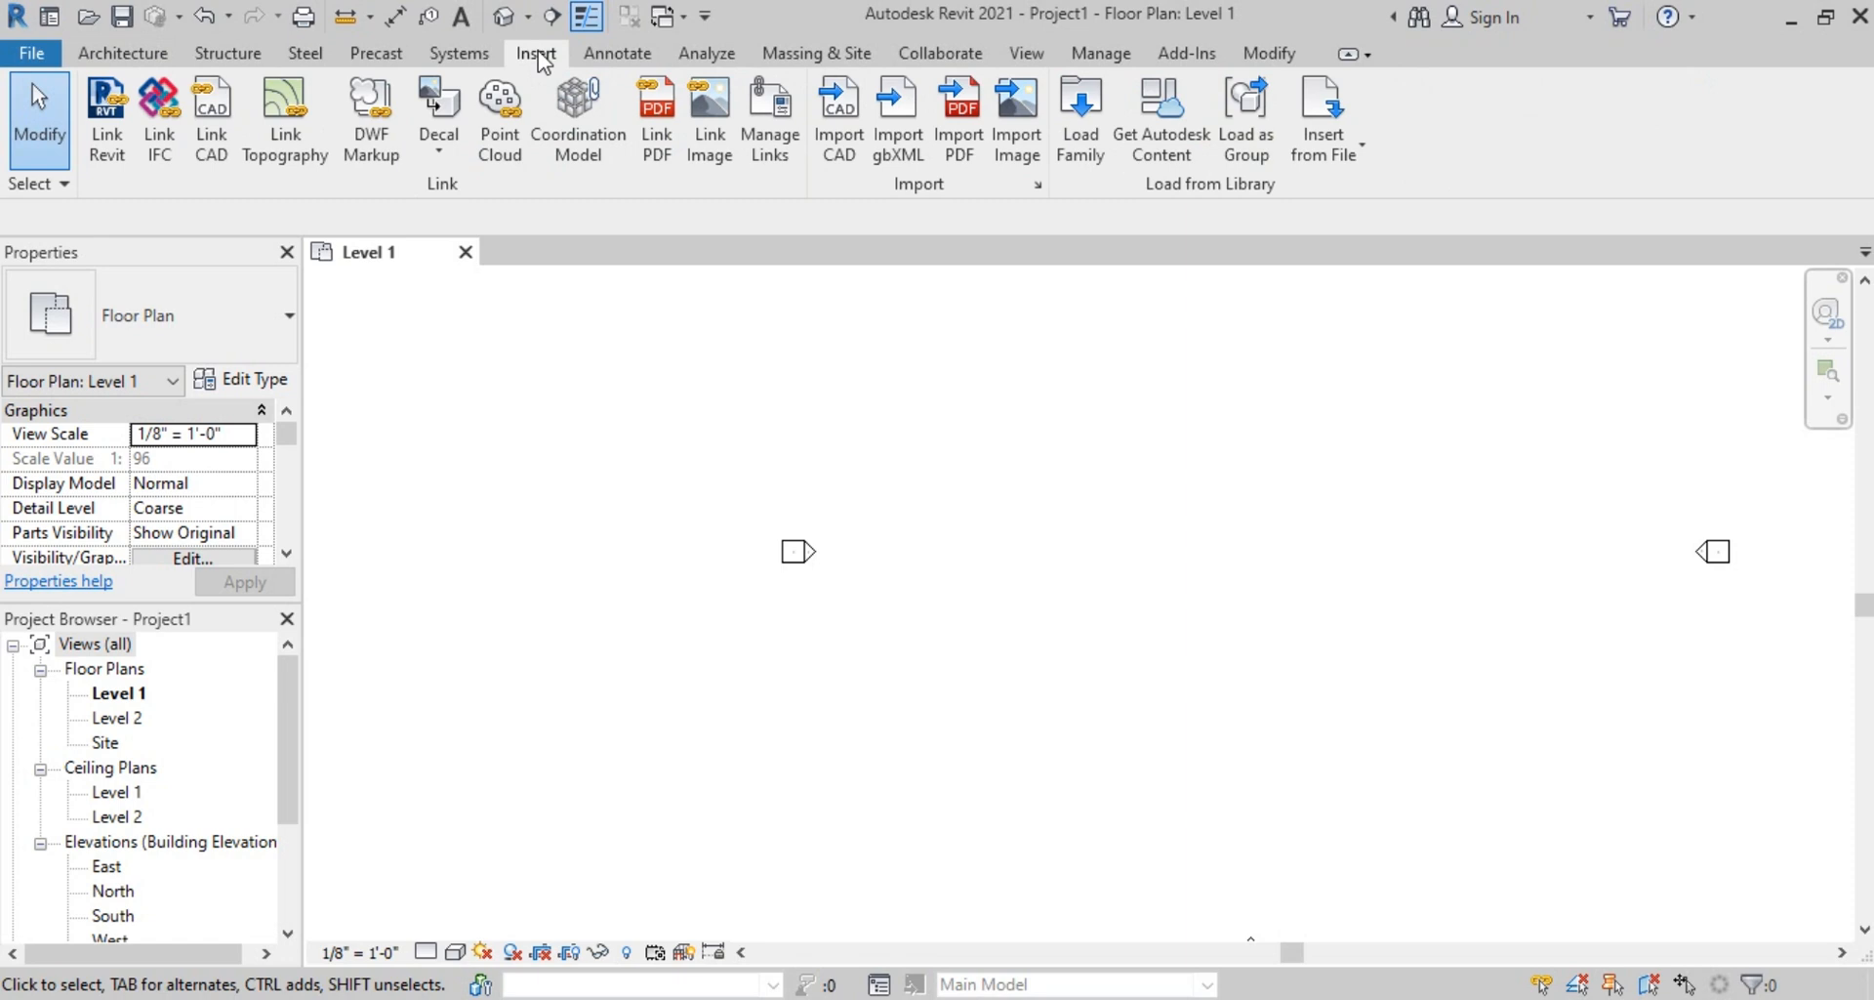
click(952, 131)
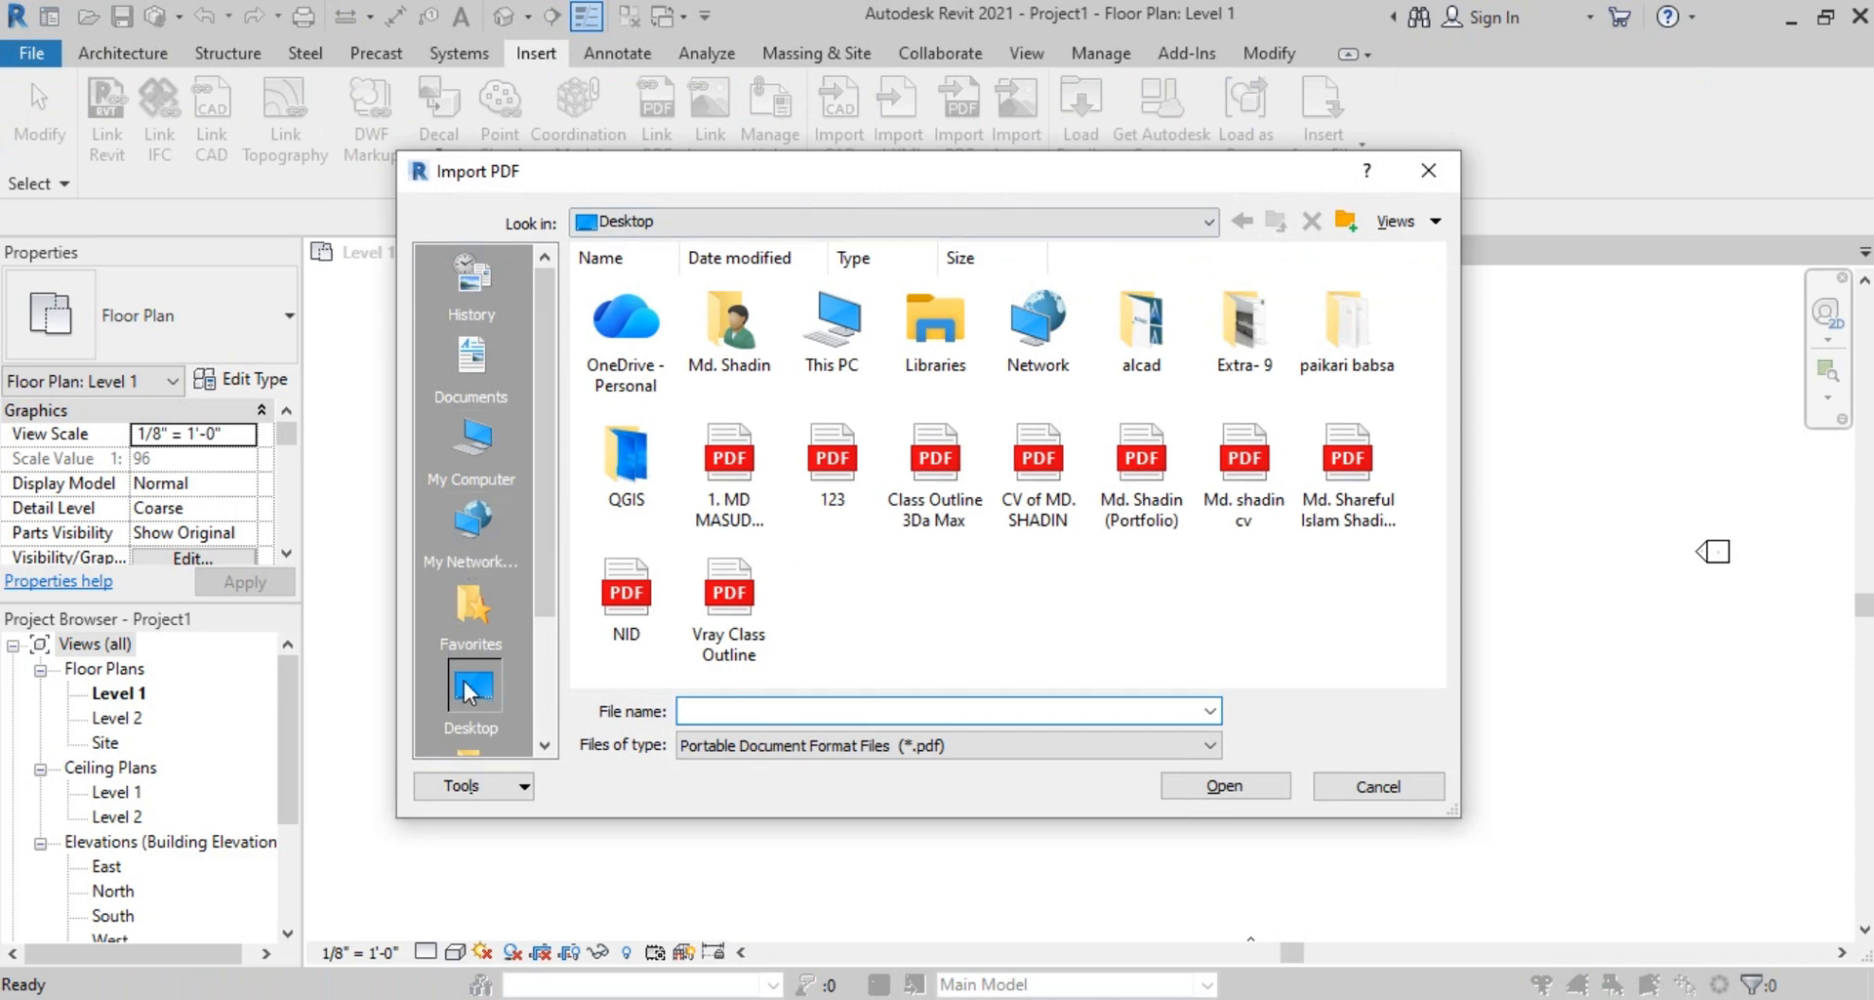
click(837, 469)
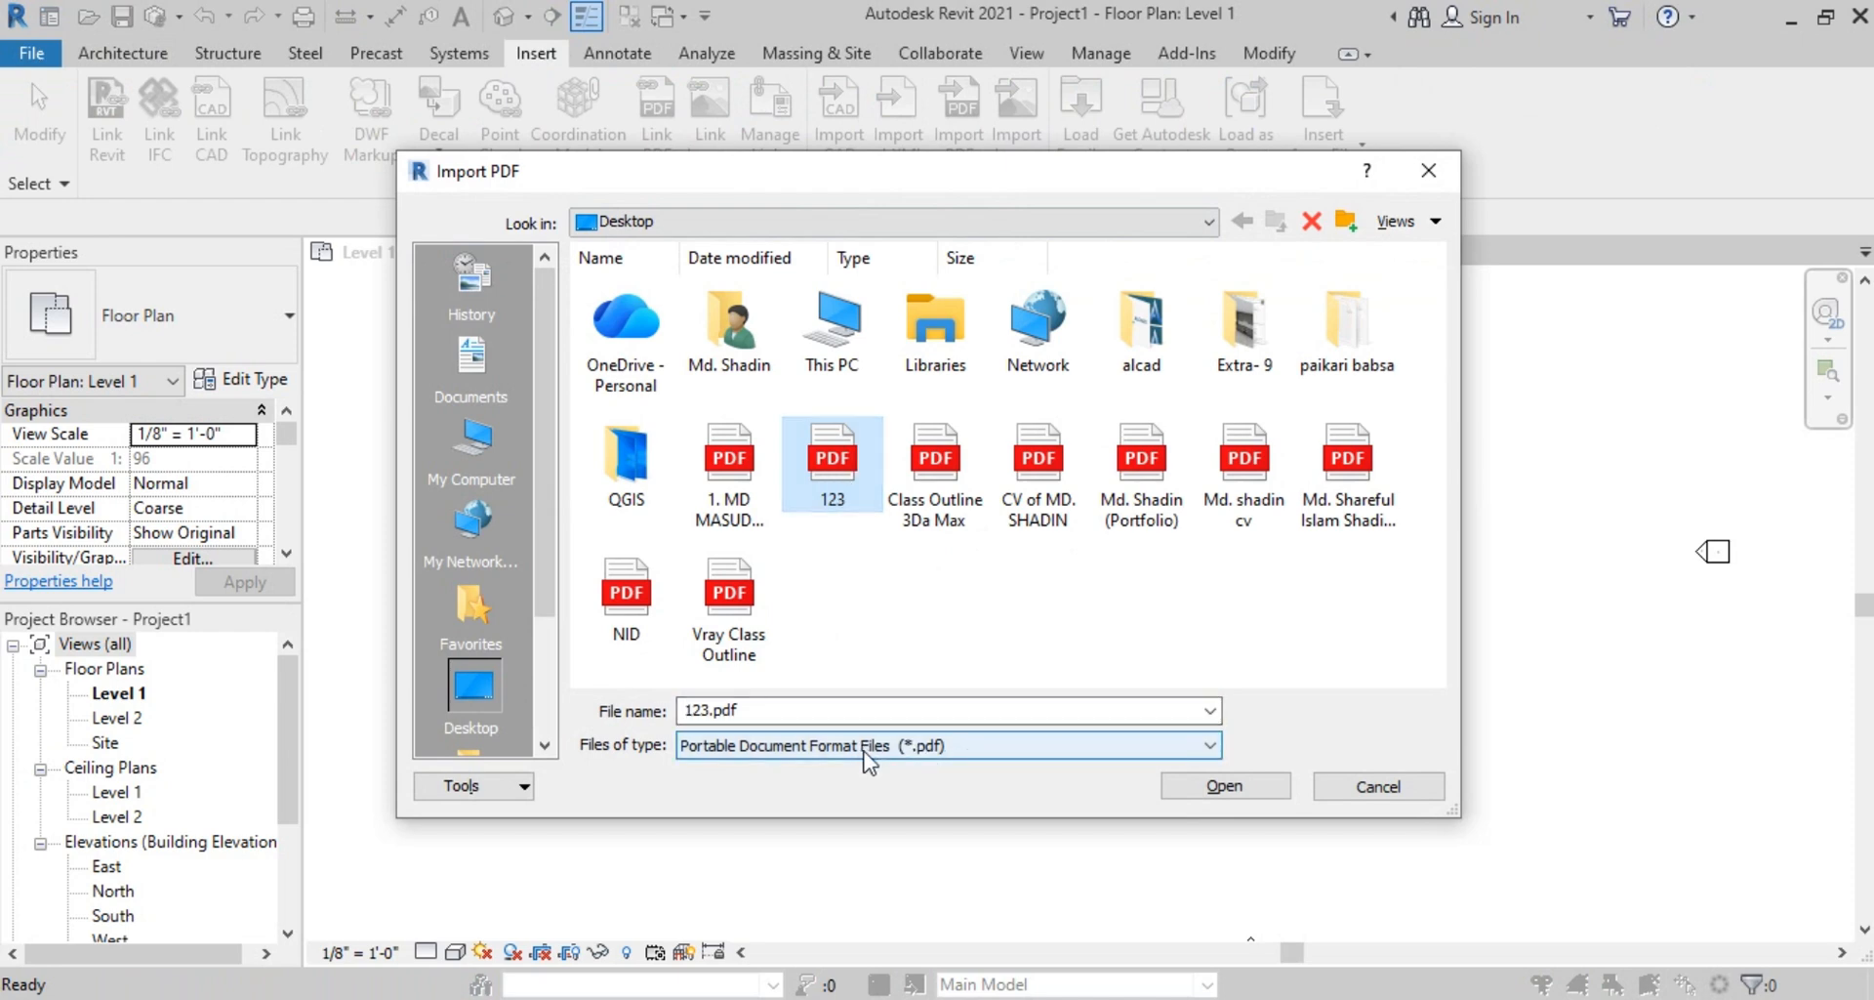
click(1266, 784)
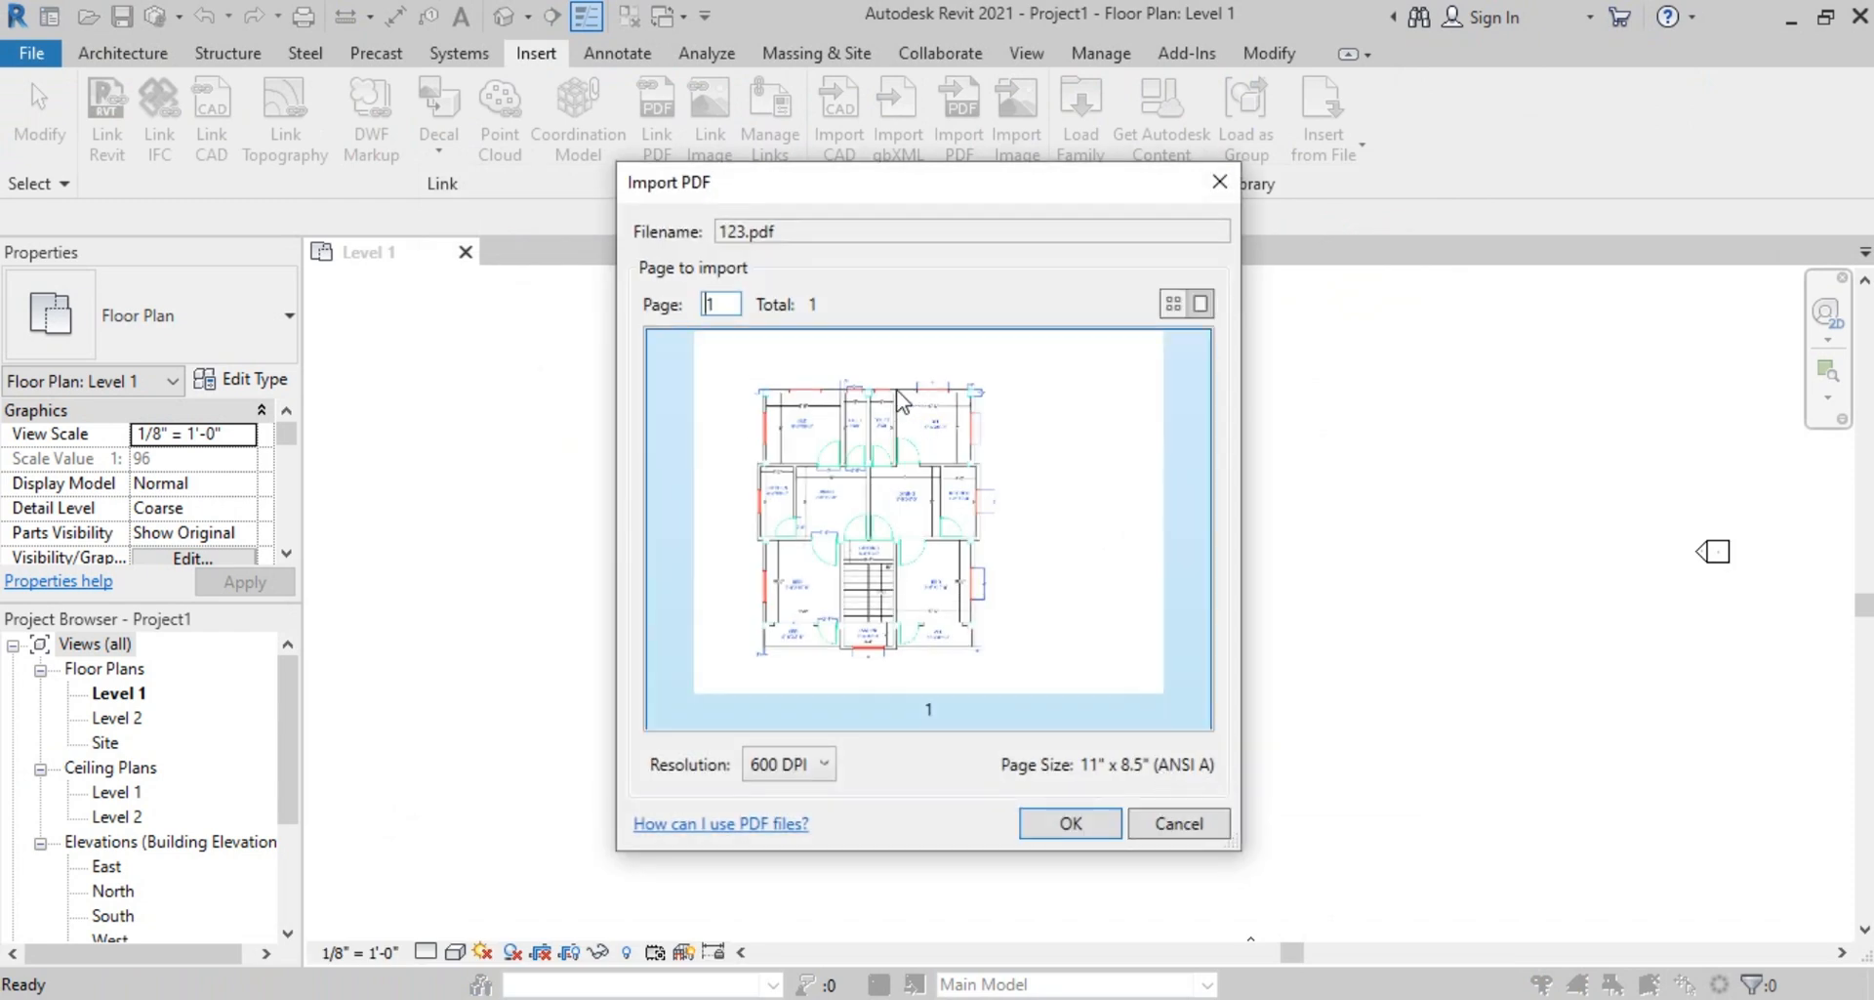
Import the PDF page at 600 DPI and place the image in the middle of the four elevation markers
click(827, 764)
click(802, 851)
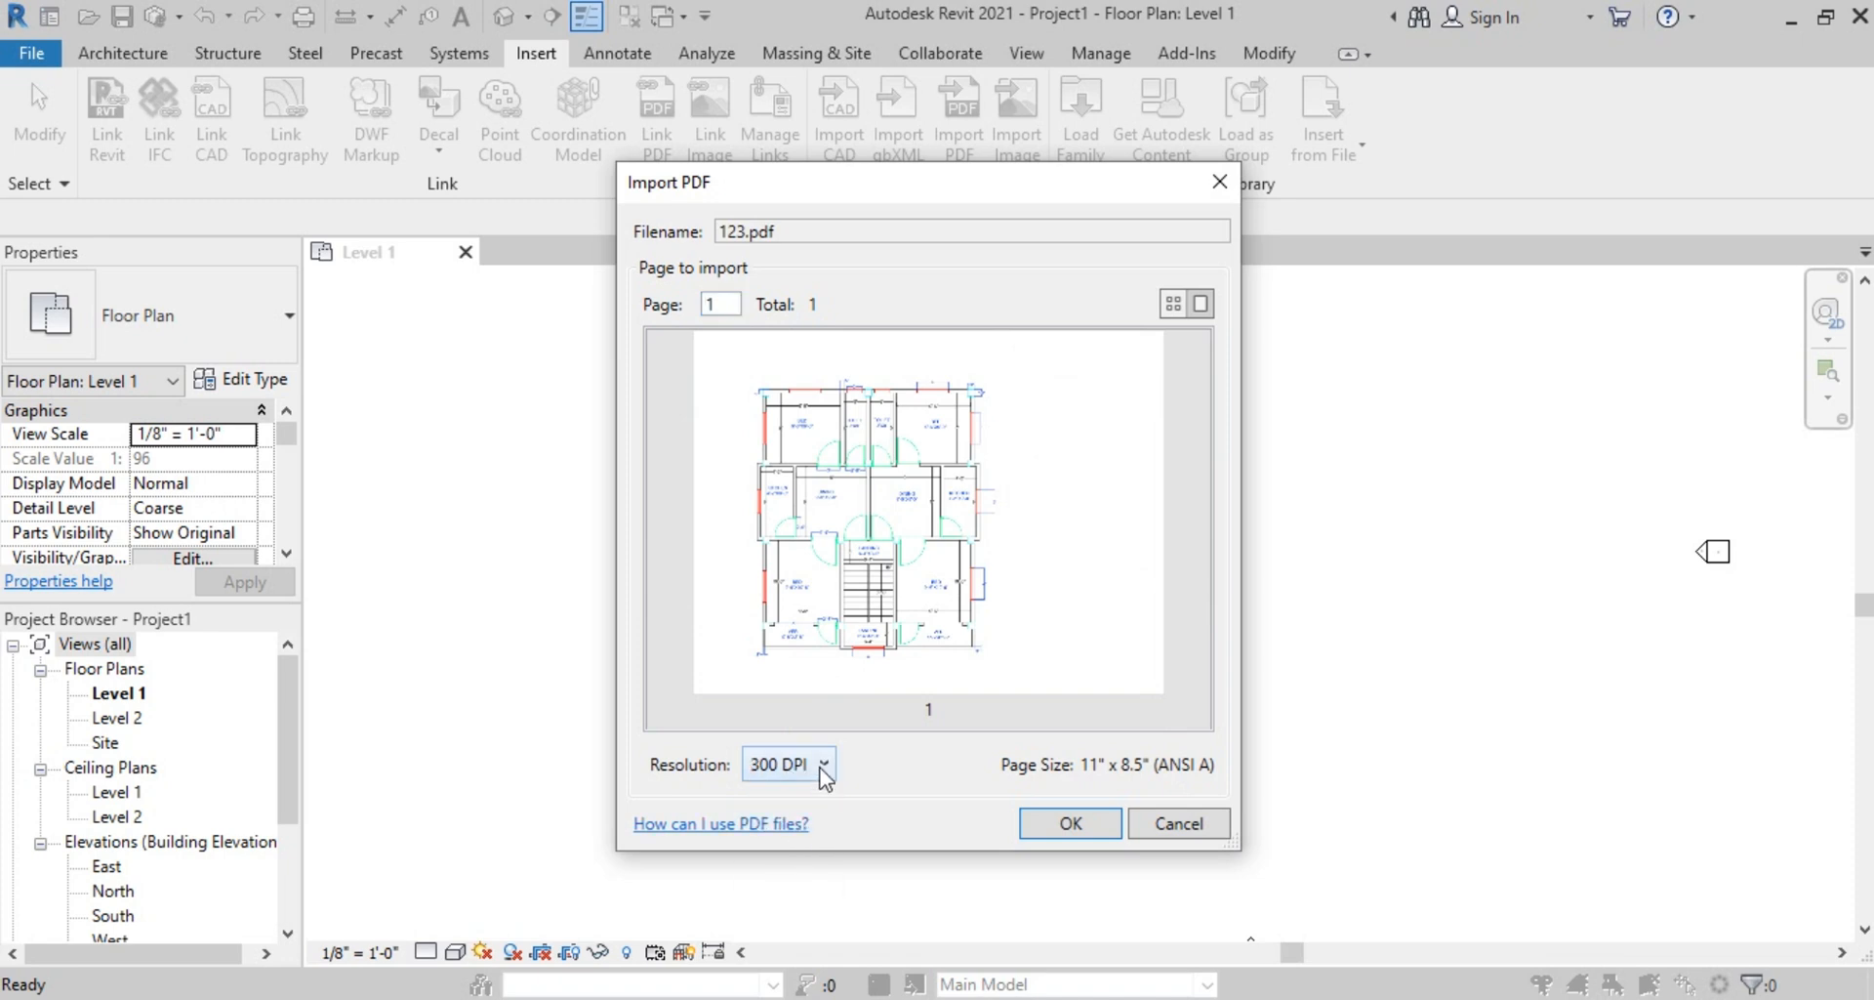
click(823, 766)
click(784, 880)
click(1071, 825)
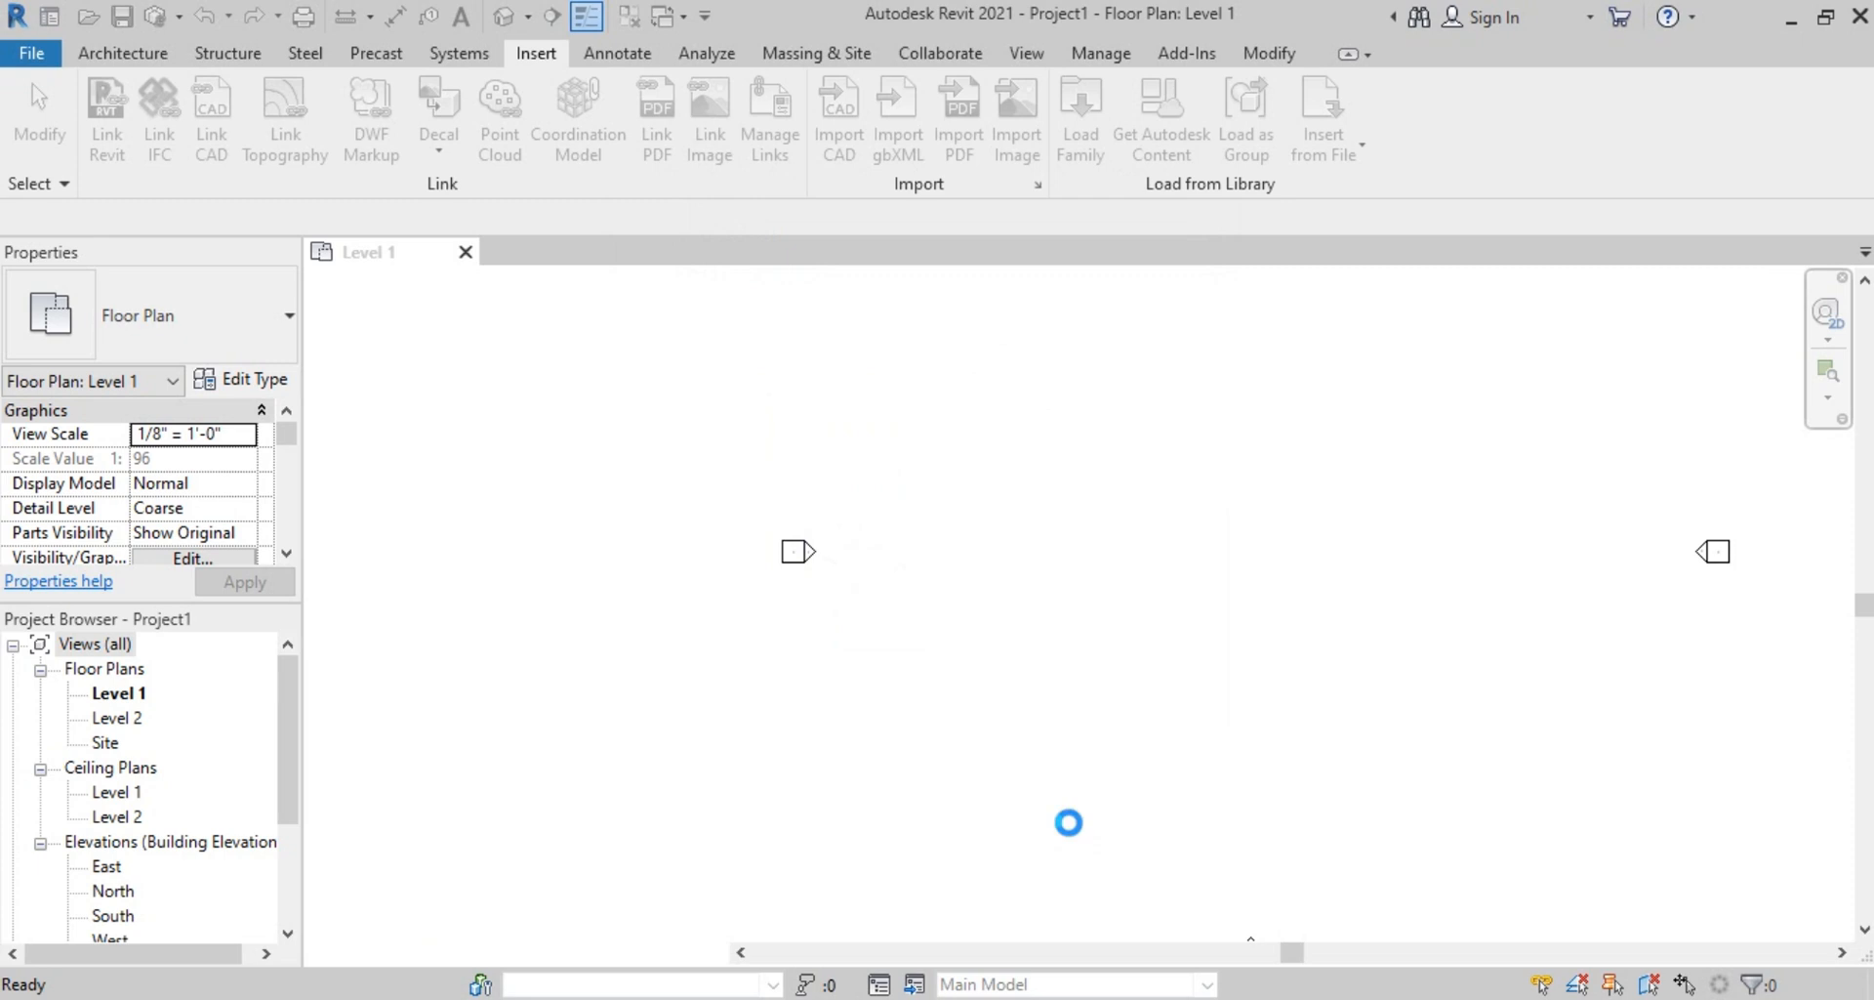
scroll(1168, 636, down, 3)
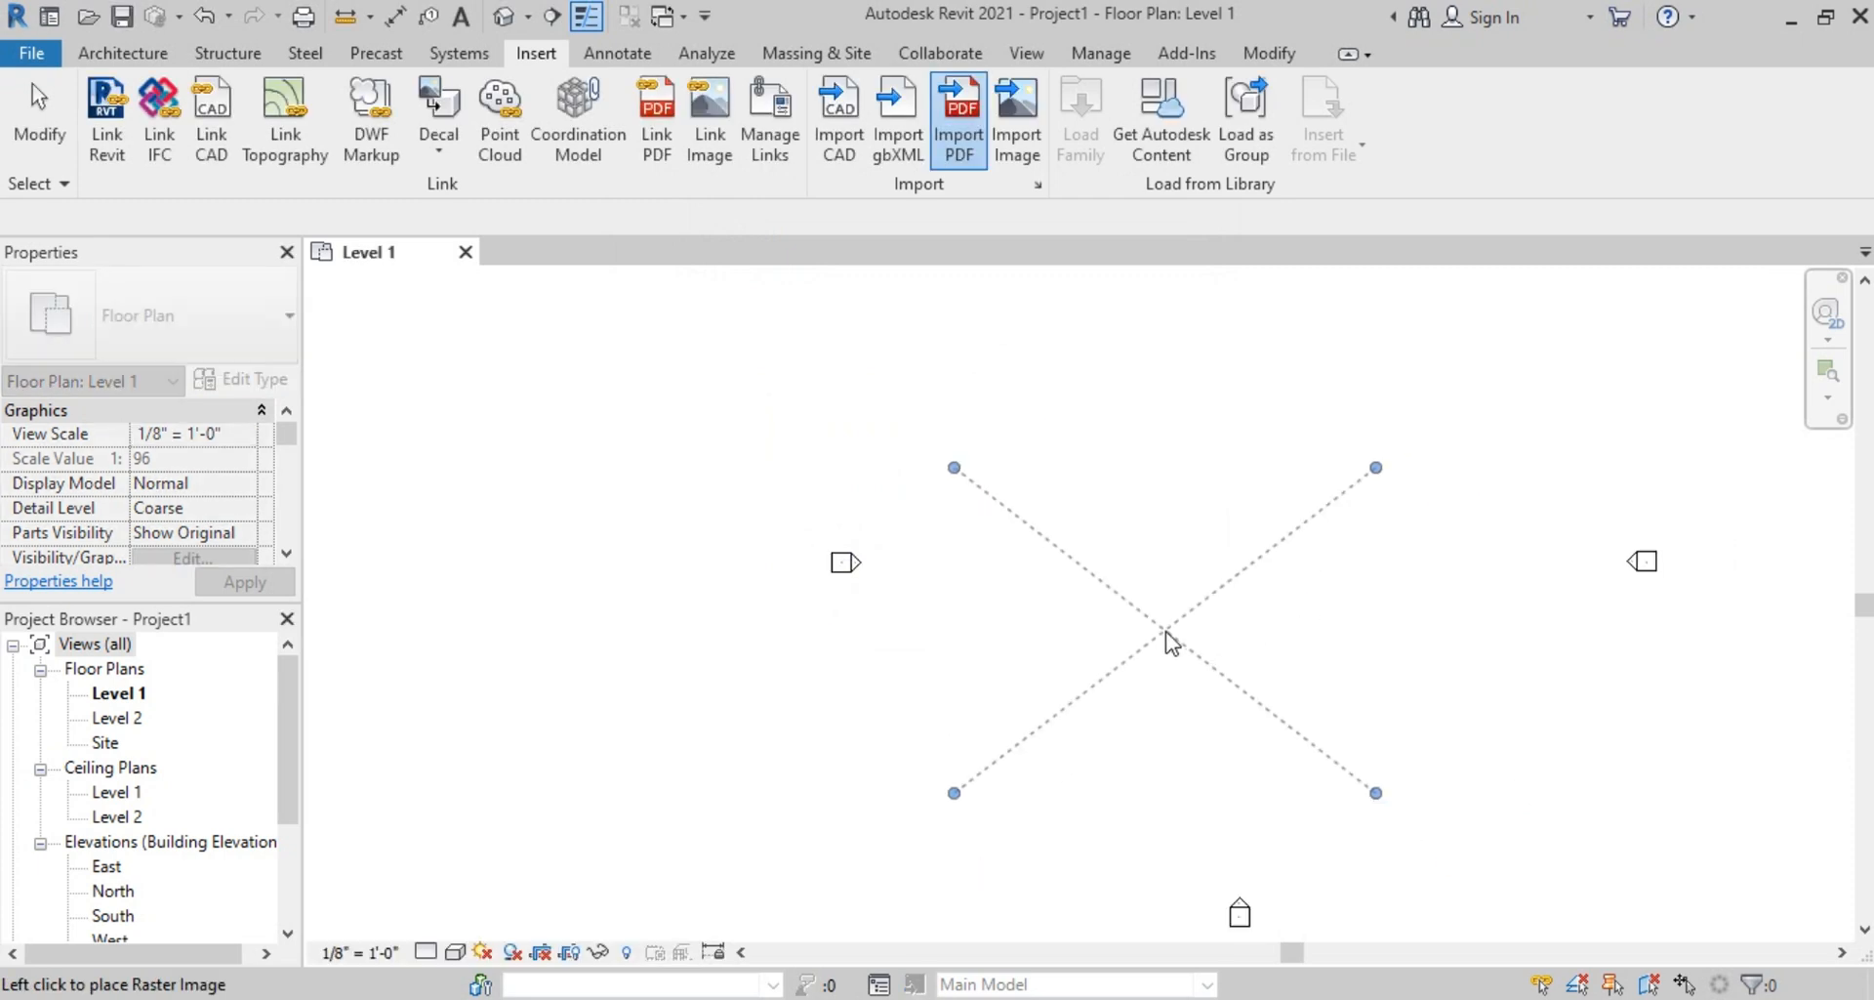
click(1226, 585)
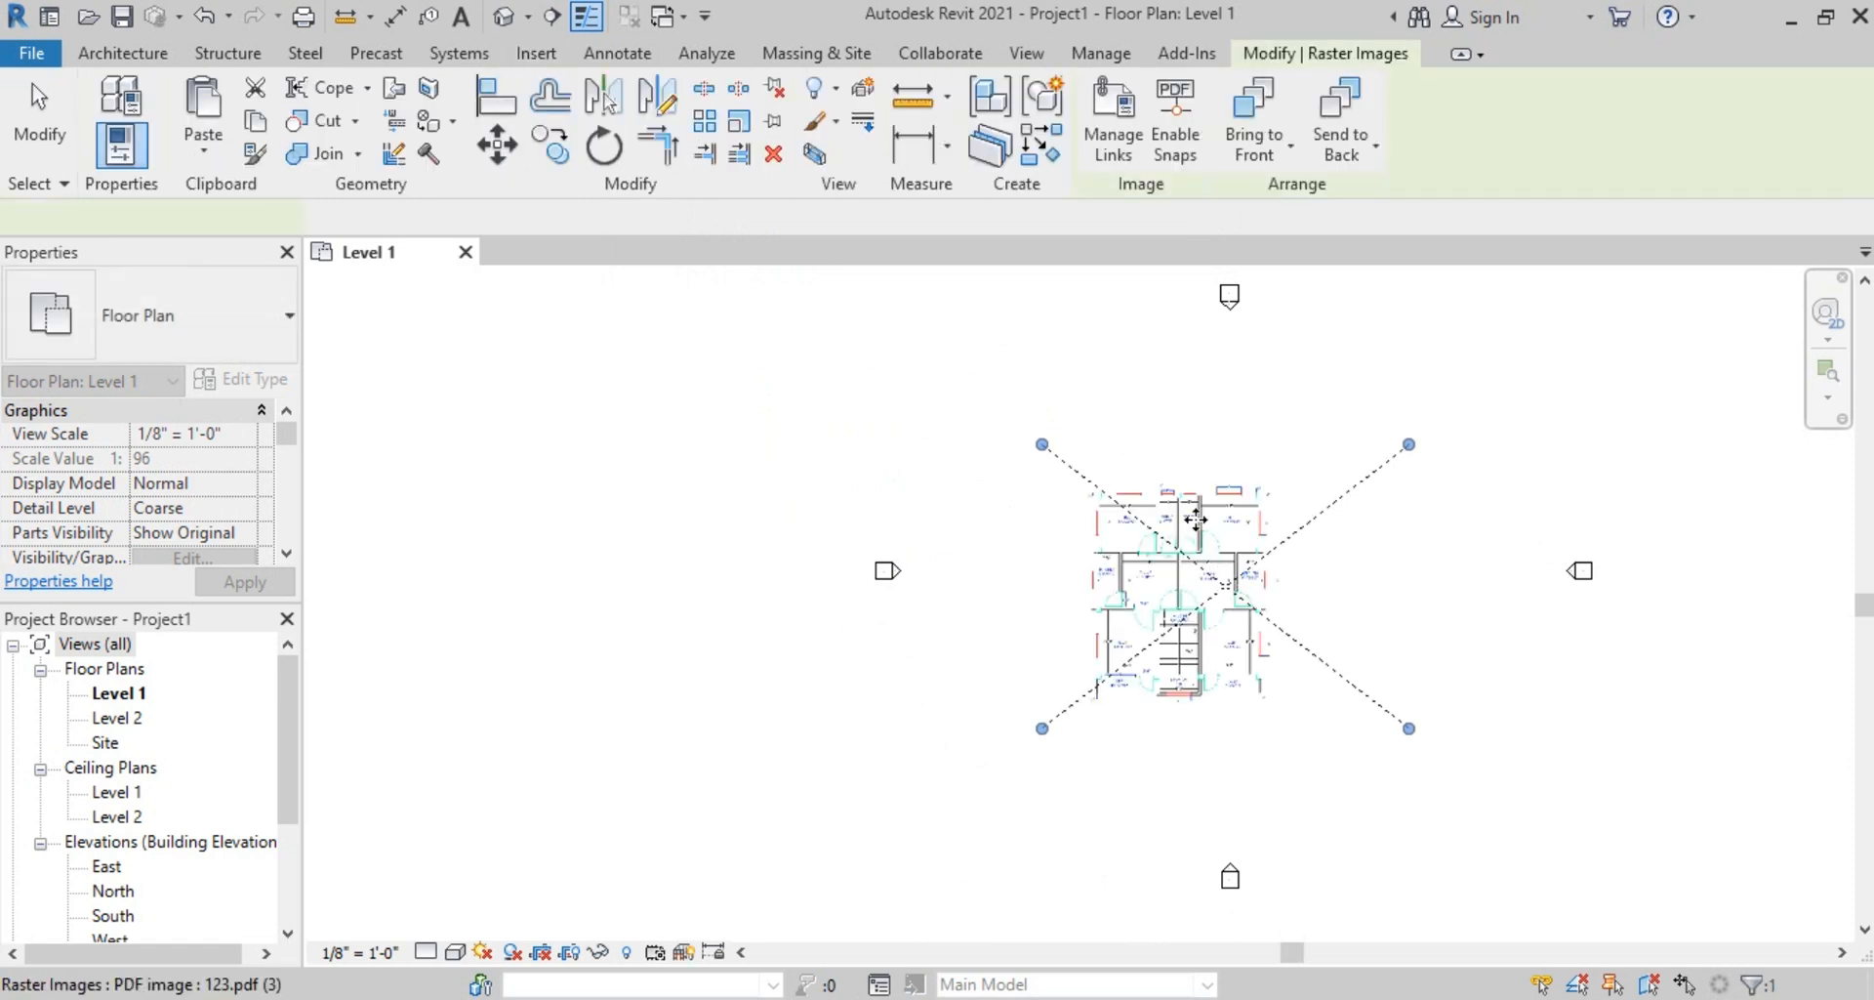
Measure the width of the window dimensioned 4' in the upper-right bedroom's outer wall on the imported plan
click(1497, 552)
click(1204, 543)
scroll(1209, 548, up, 1)
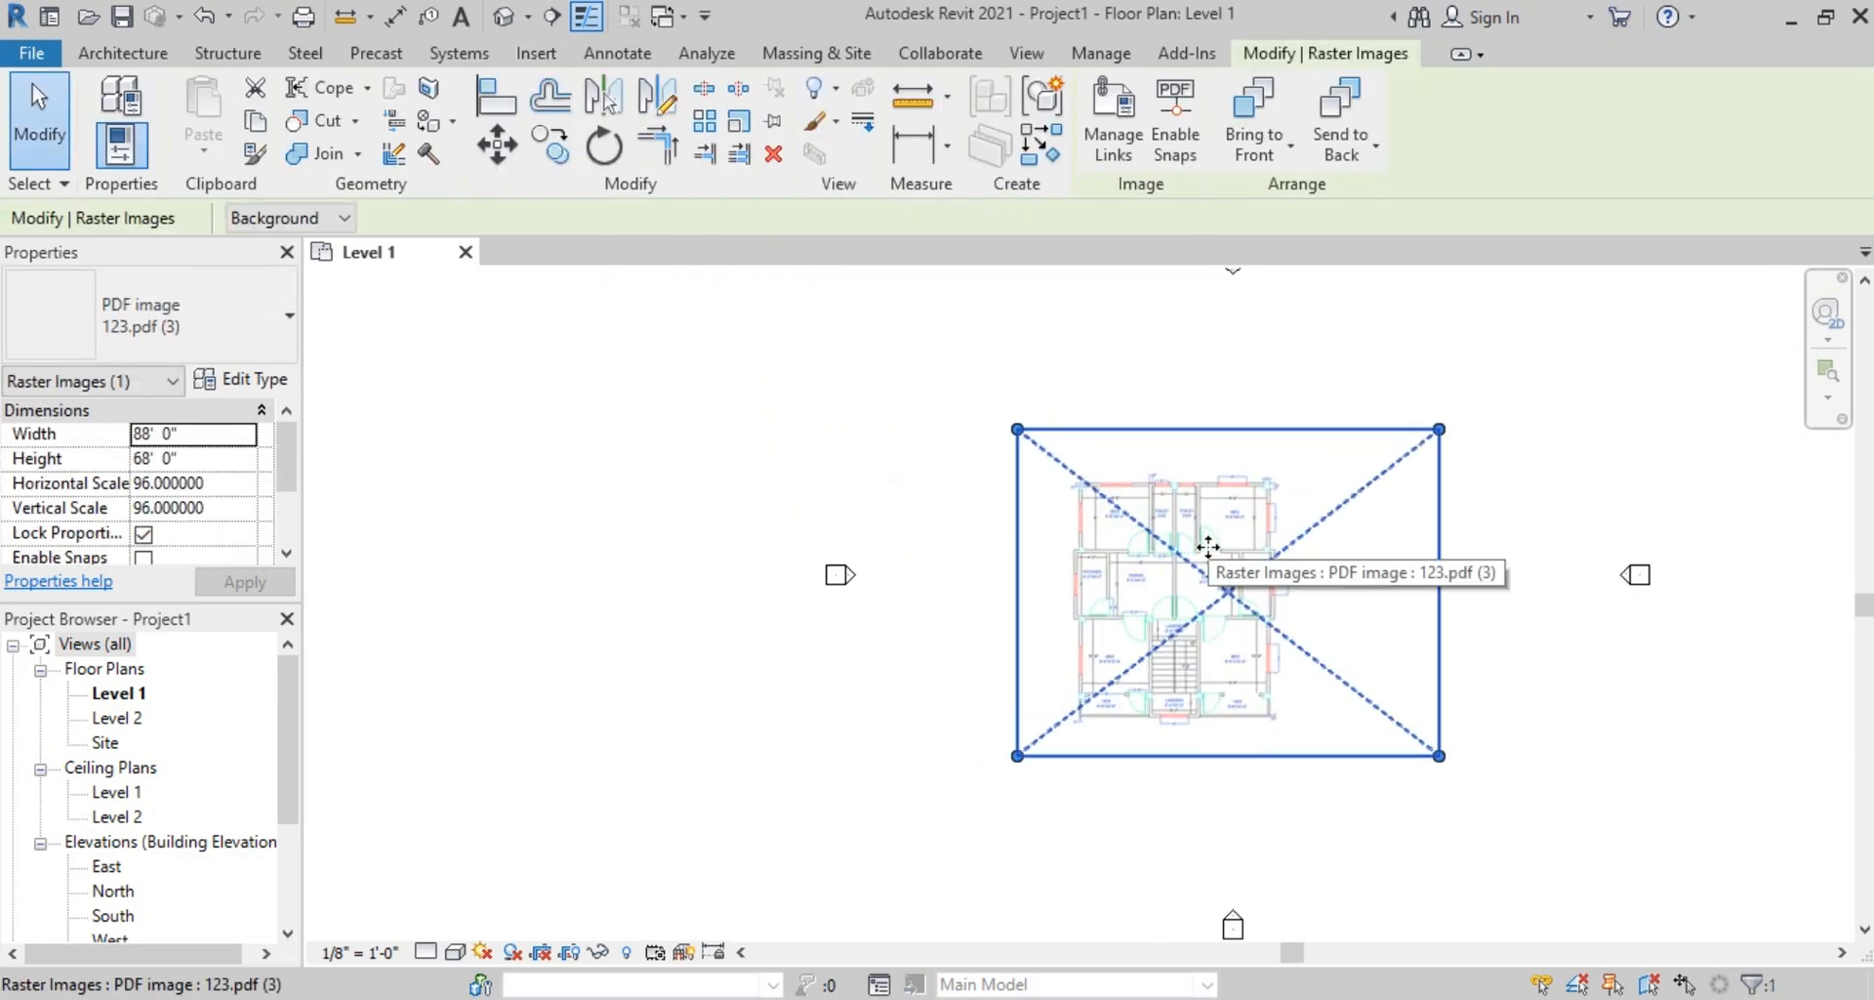
scroll(1208, 548, up, 1)
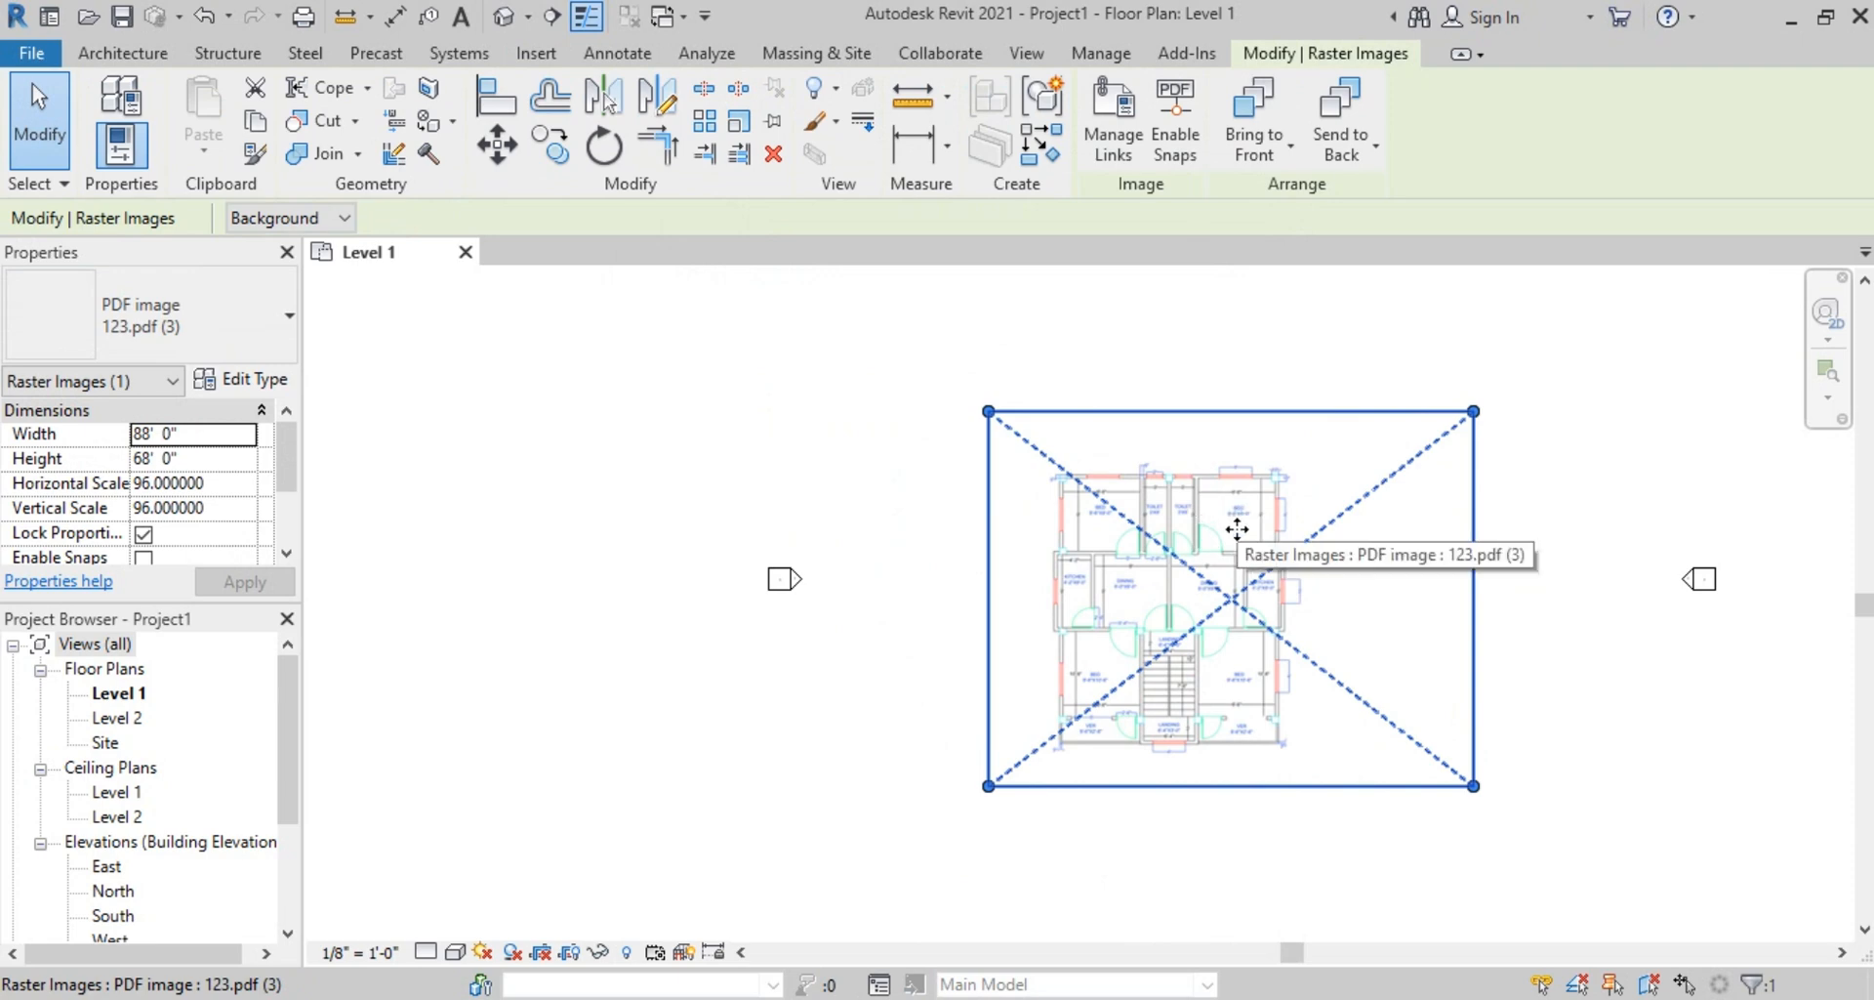
scroll(1211, 469, up, 2)
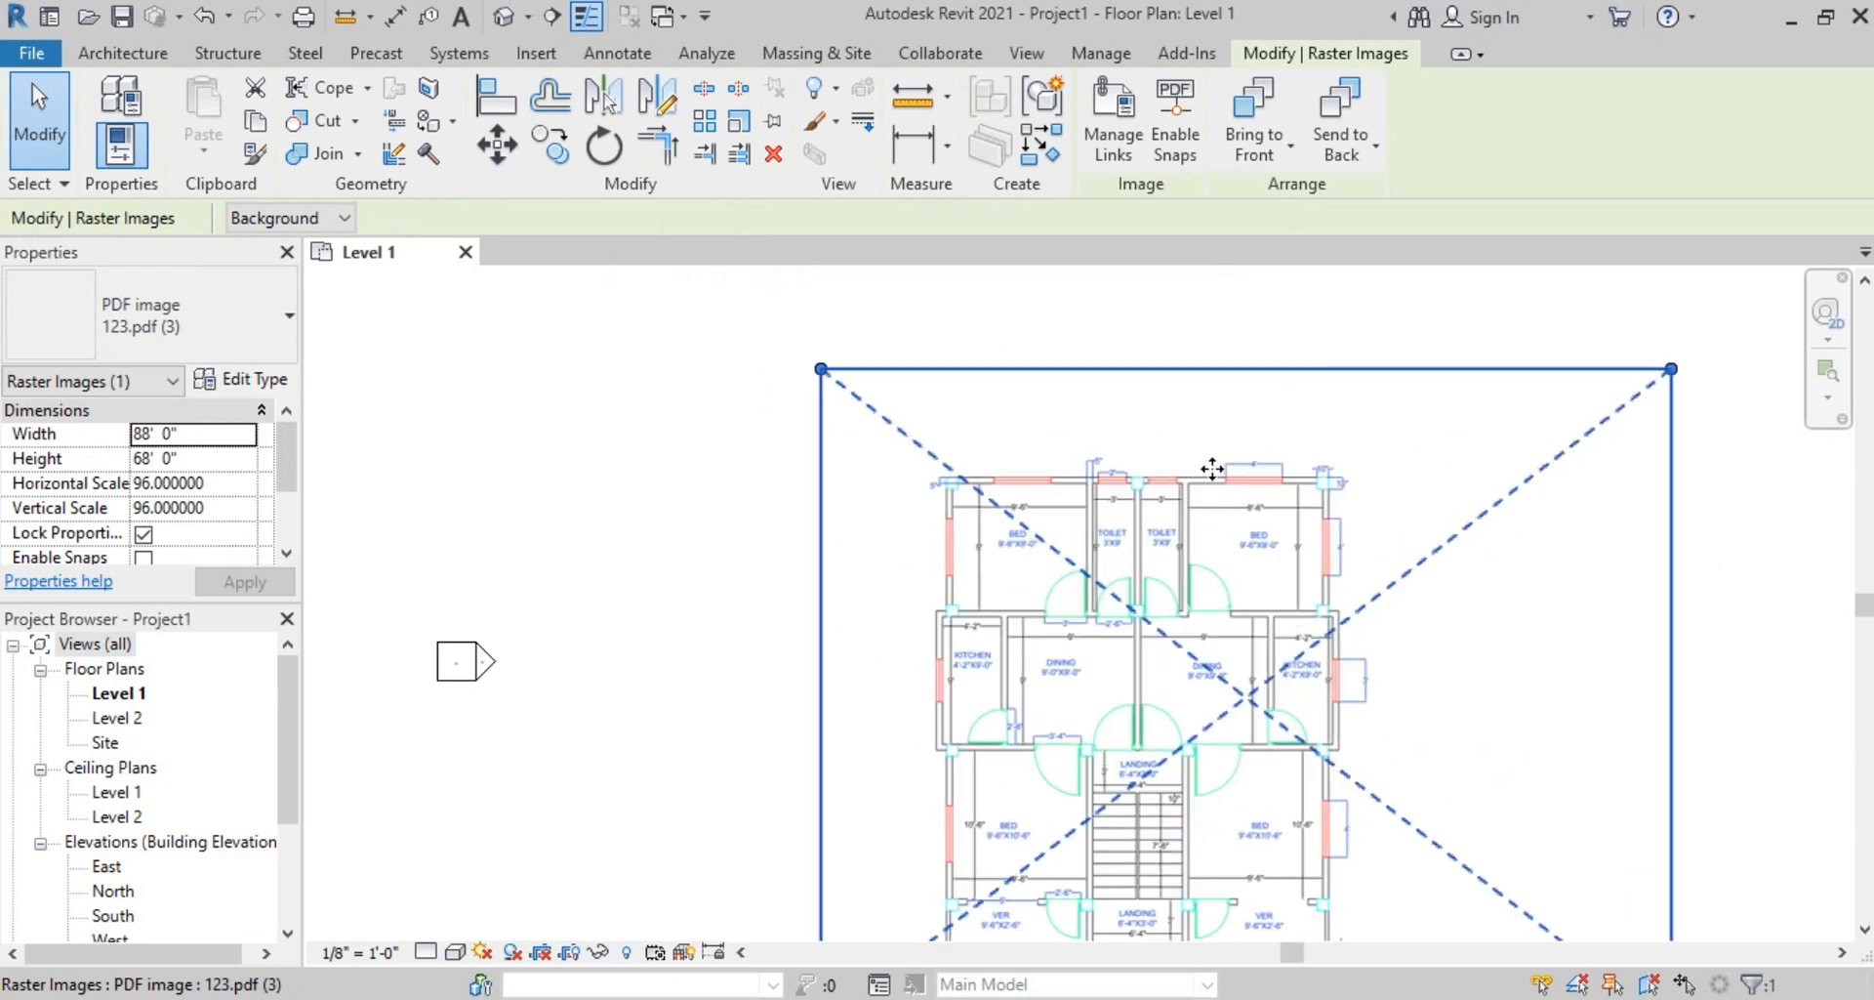
scroll(1226, 482, up, 2)
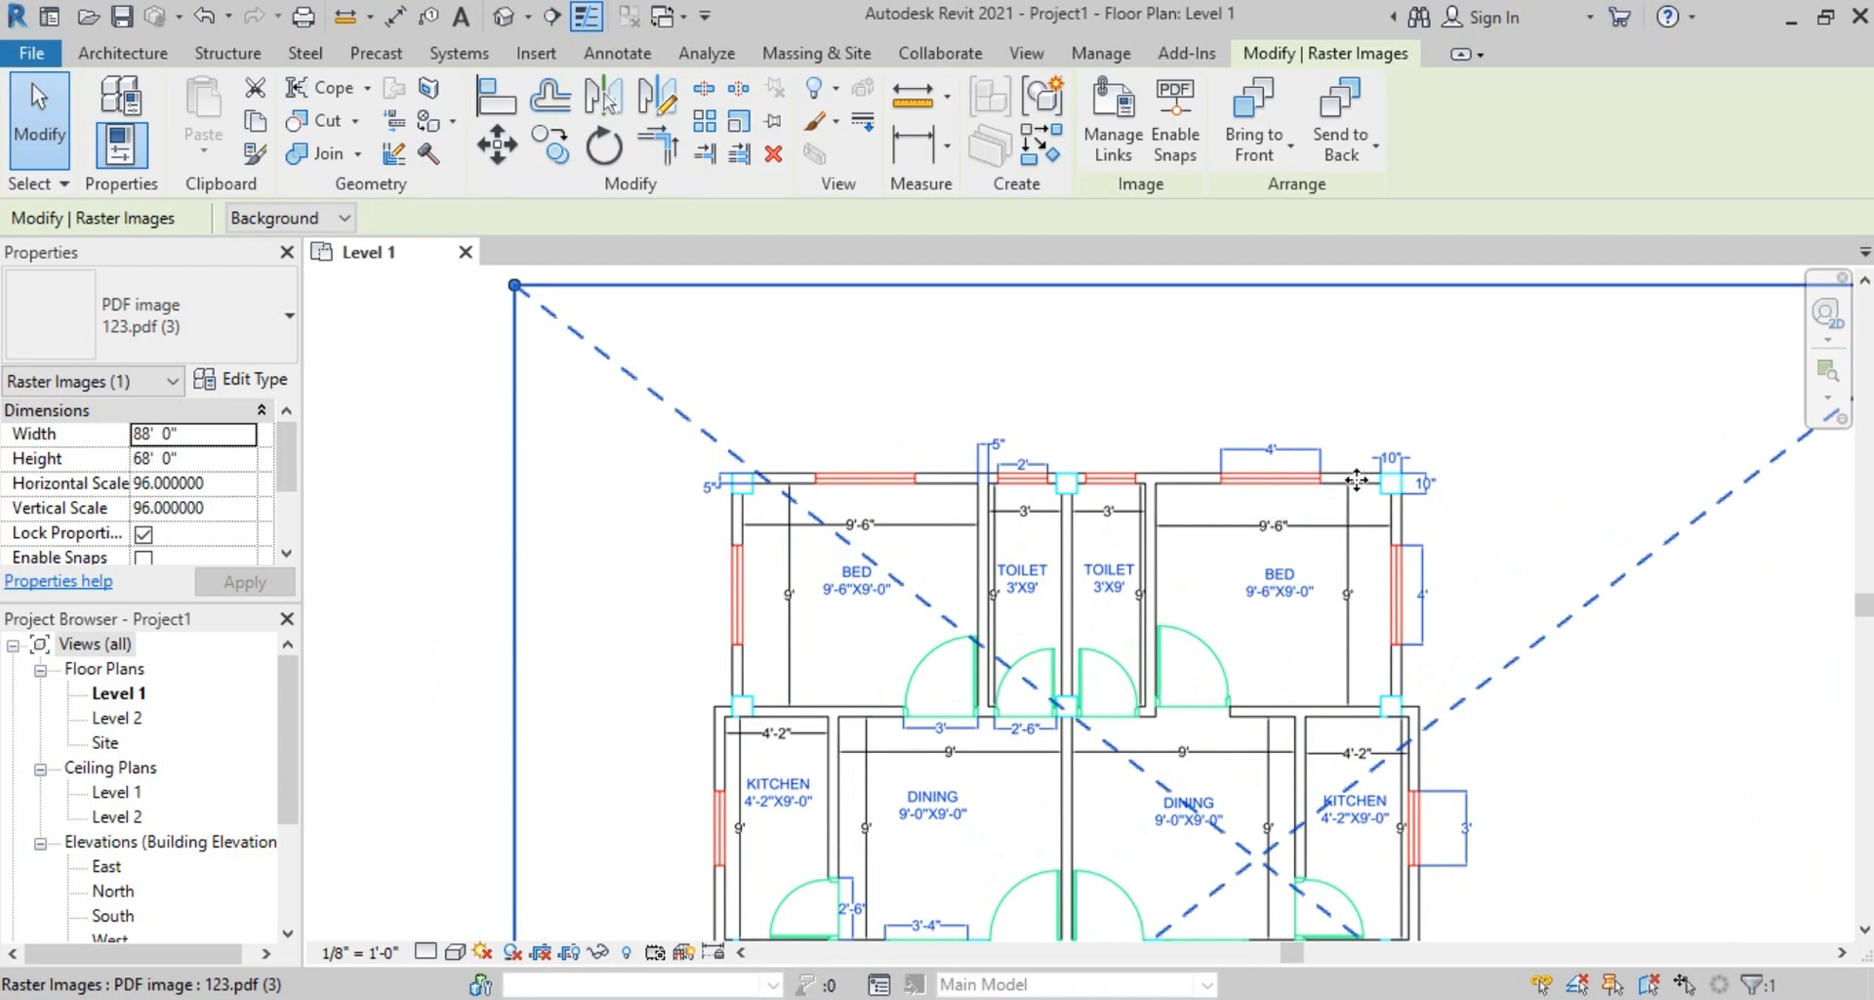
scroll(1278, 480, up, 2)
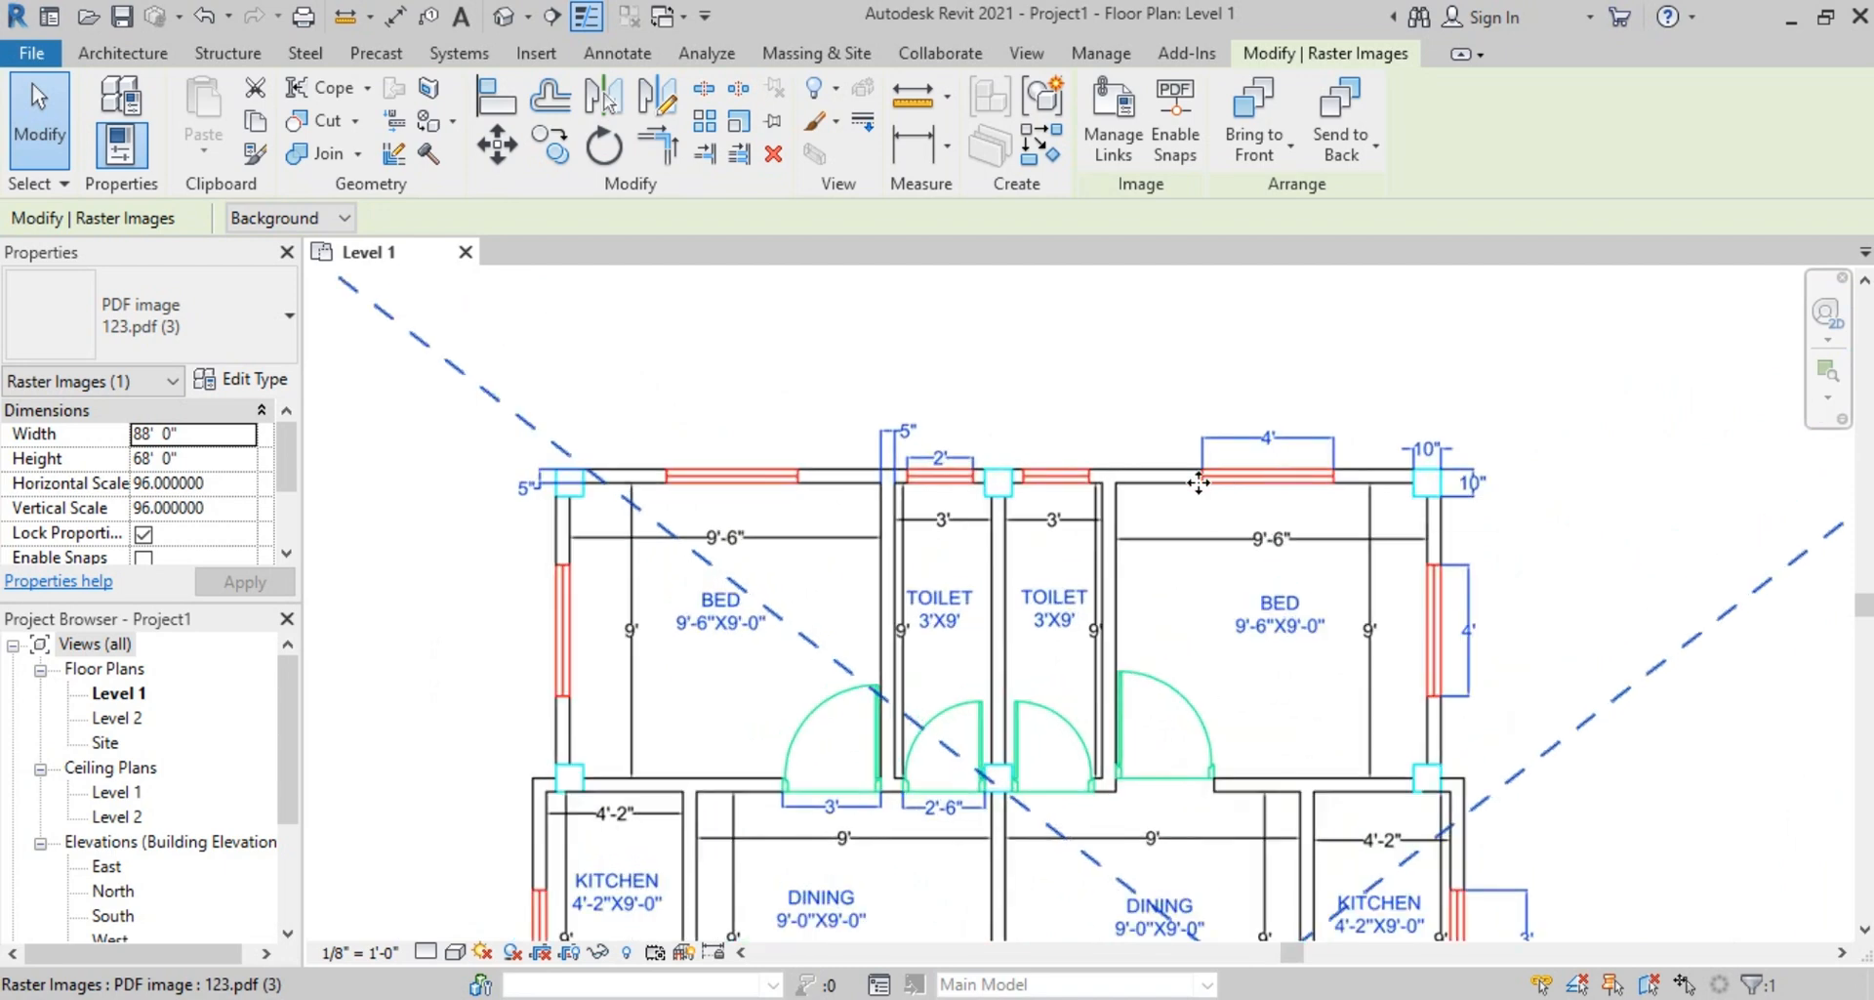
scroll(1267, 479, up, 2)
scroll(1267, 423, up, 1)
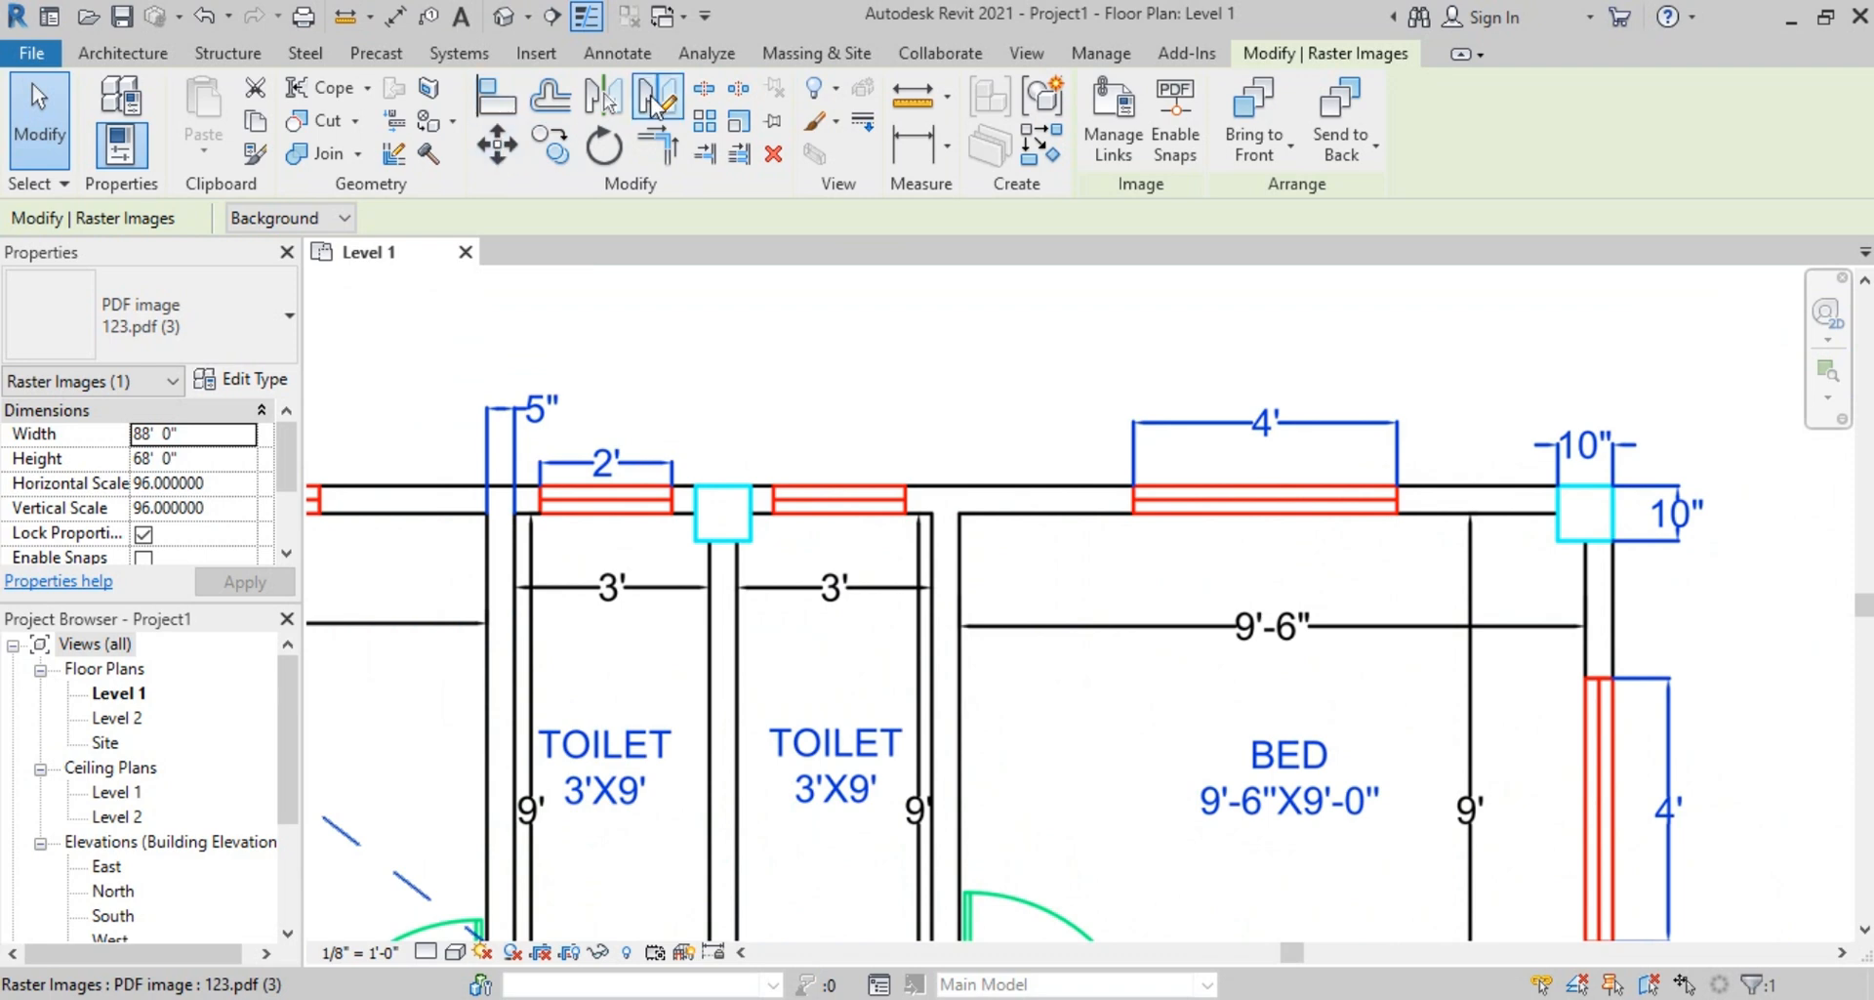
click(918, 100)
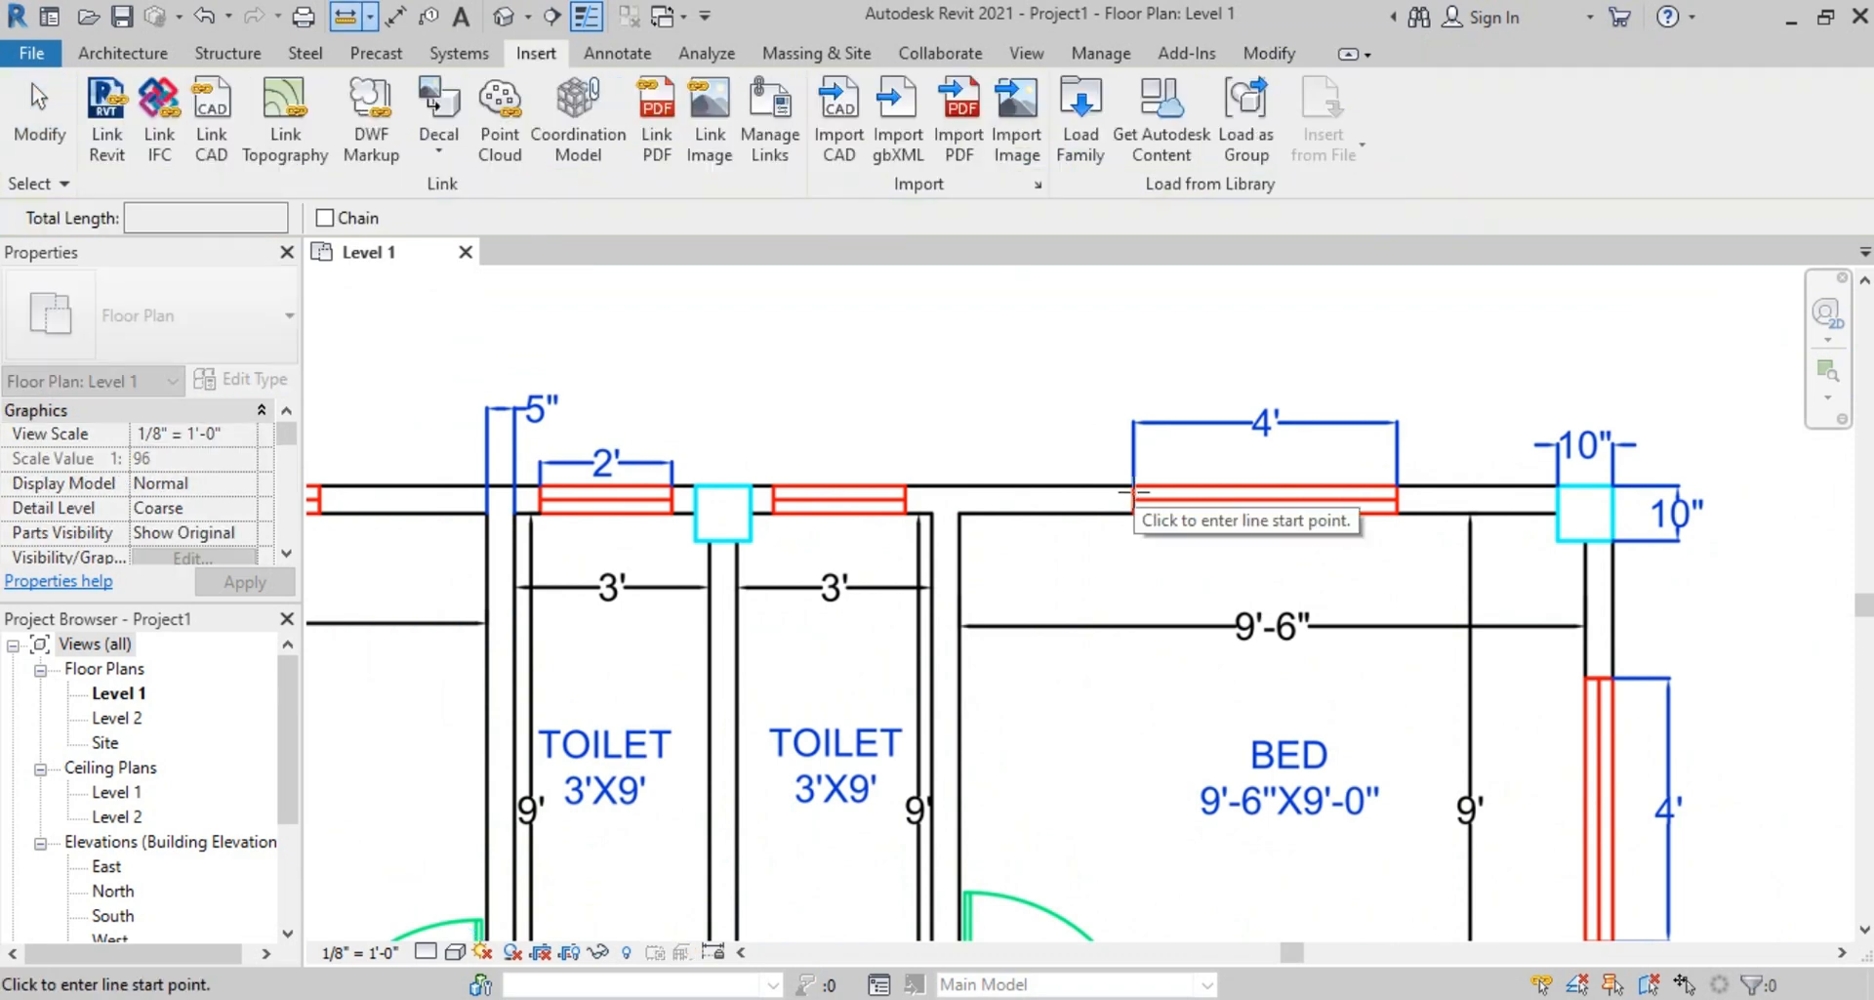
click(1133, 490)
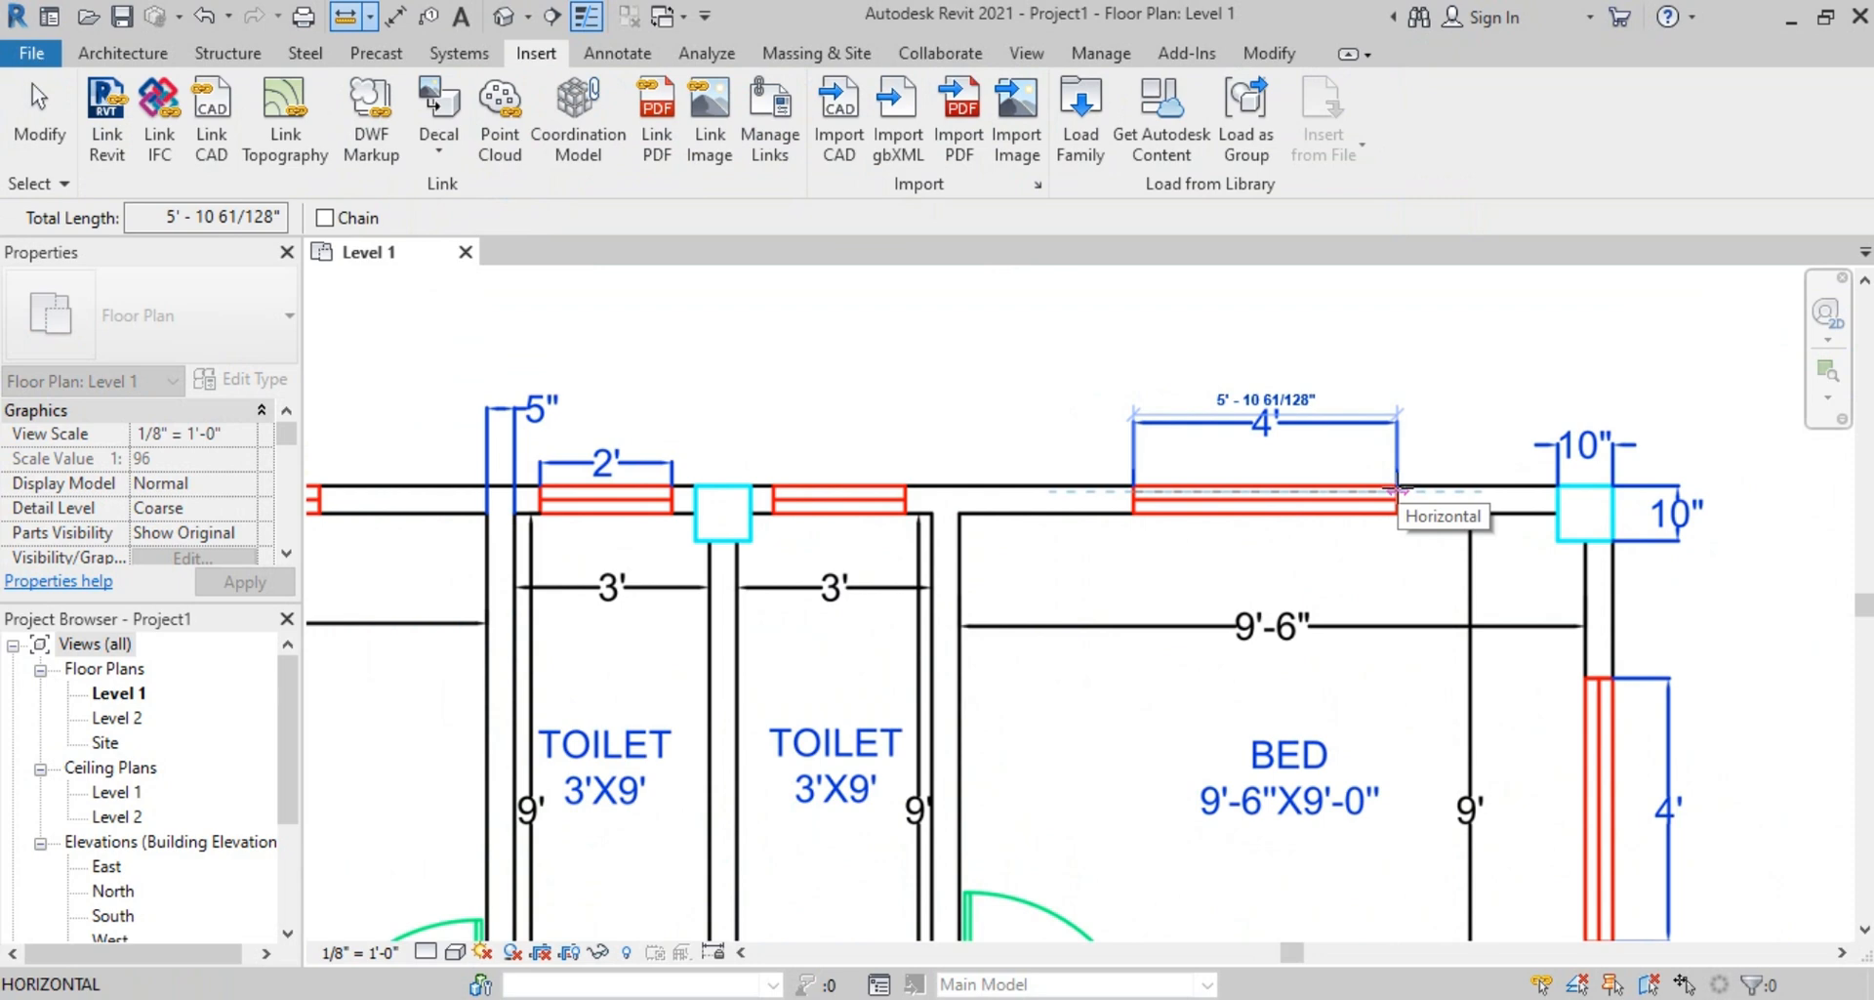
key(Escape)
key(Escape)
Pin the imported PDF image in place, then reselect it to check that it is locked
scroll(1308, 496, down, 6)
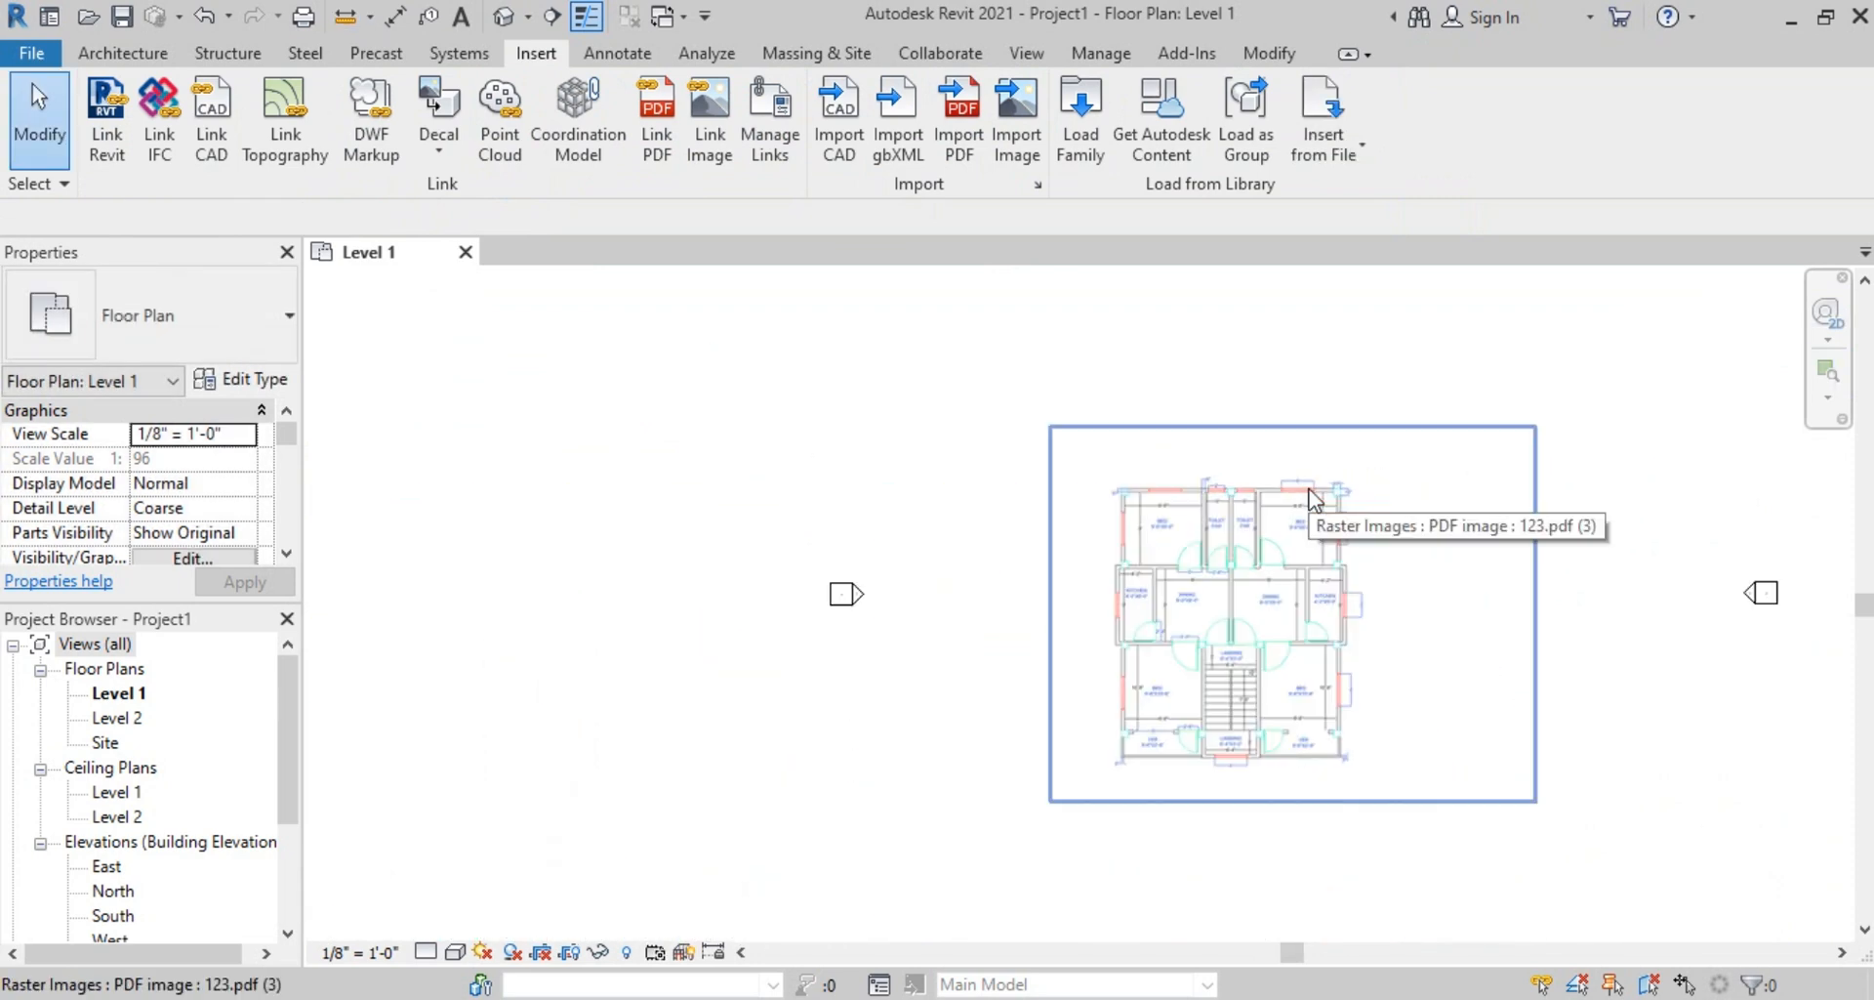
scroll(1308, 496, down, 2)
click(1250, 561)
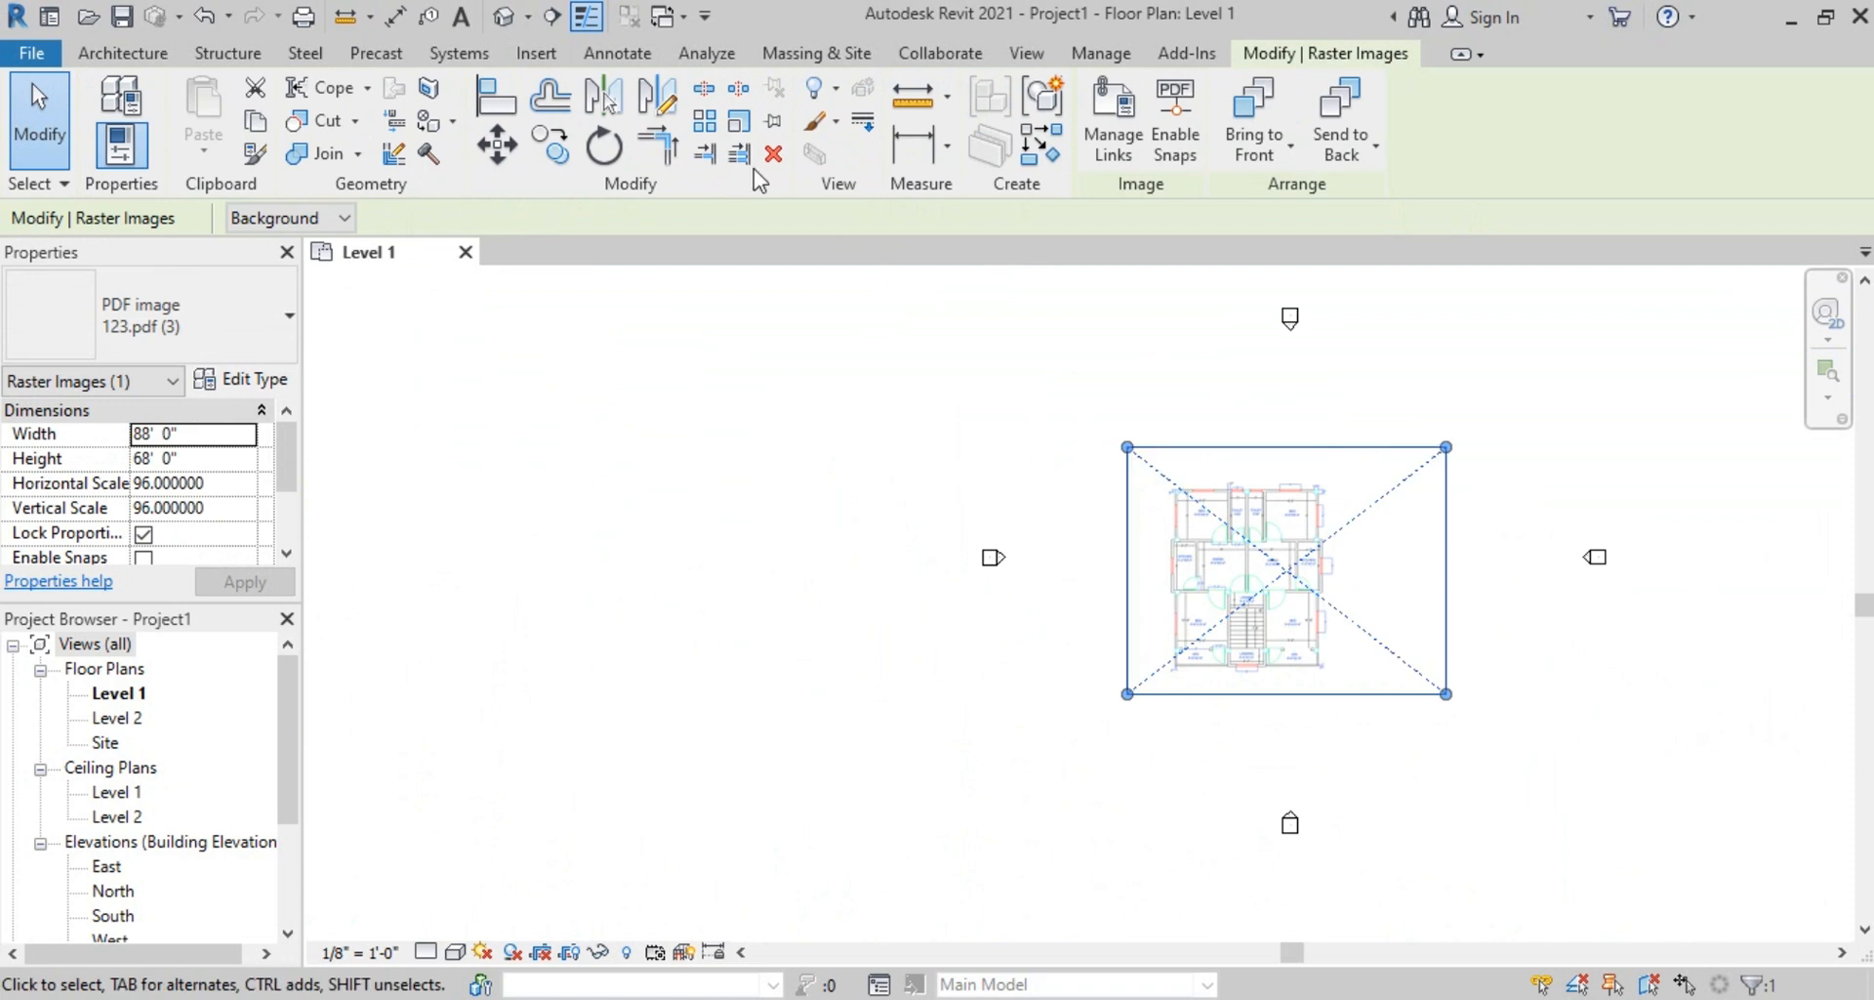
click(776, 124)
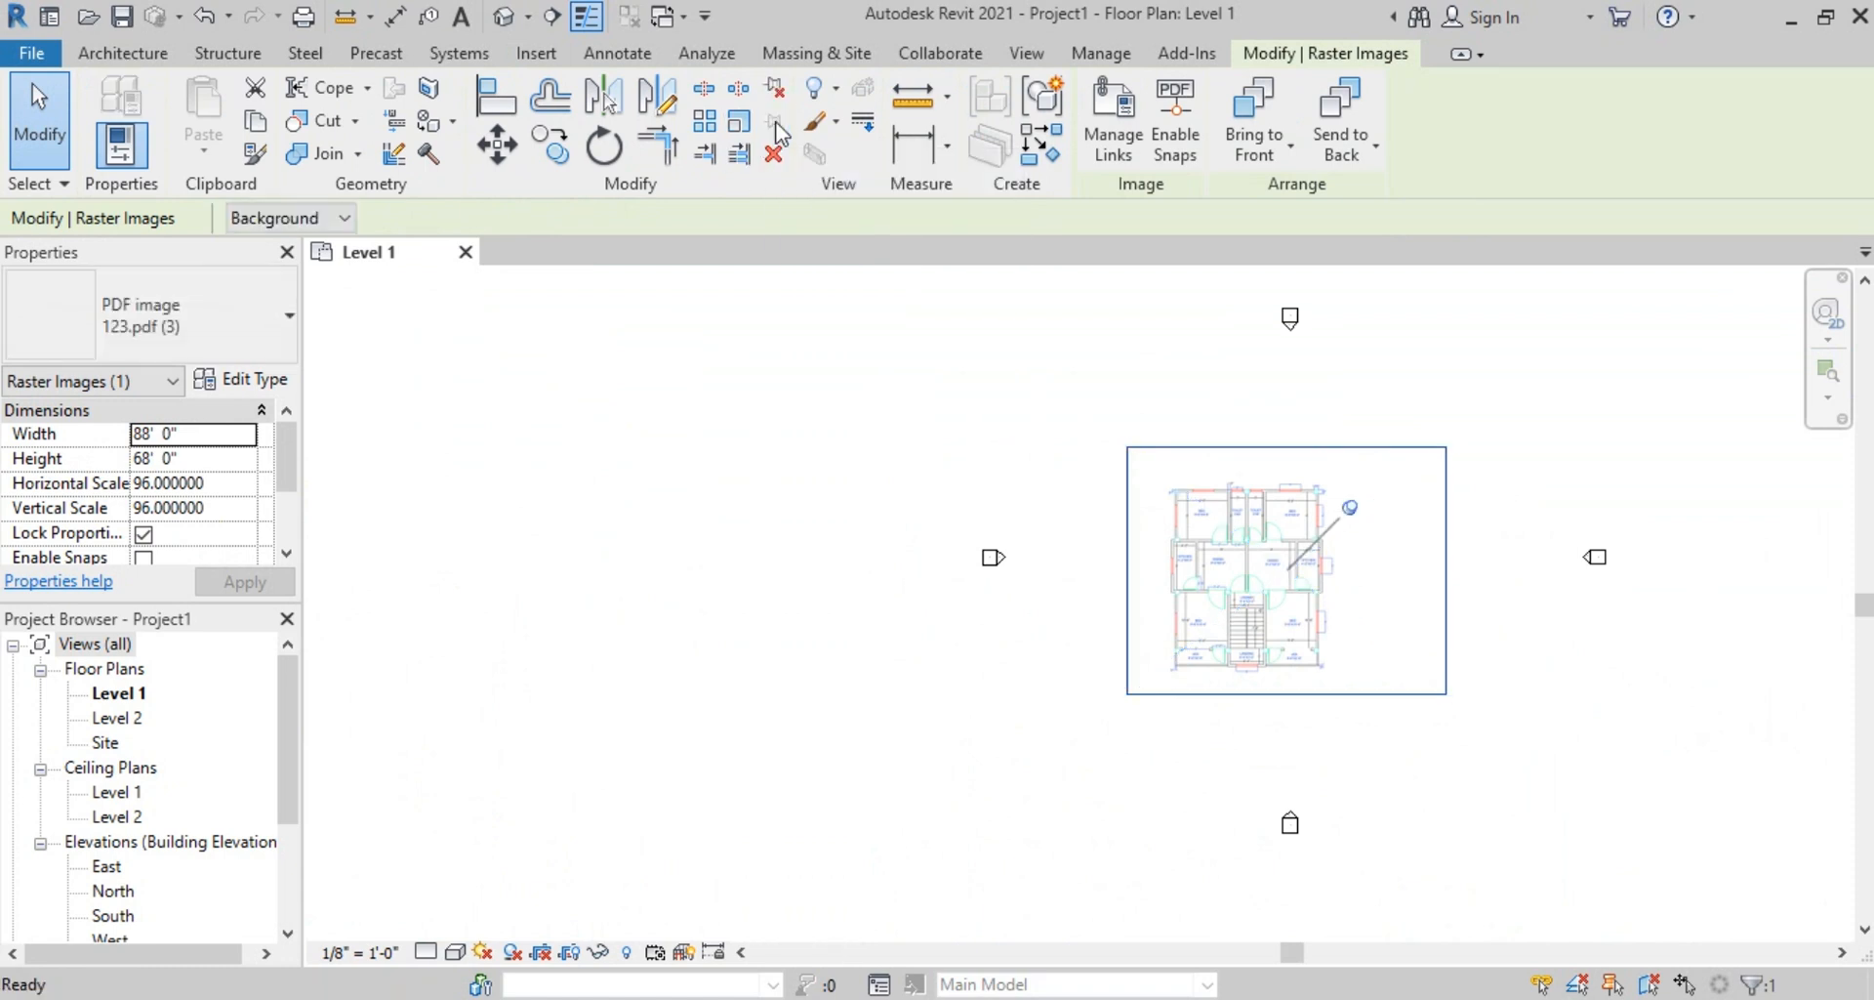
click(1554, 316)
click(1205, 573)
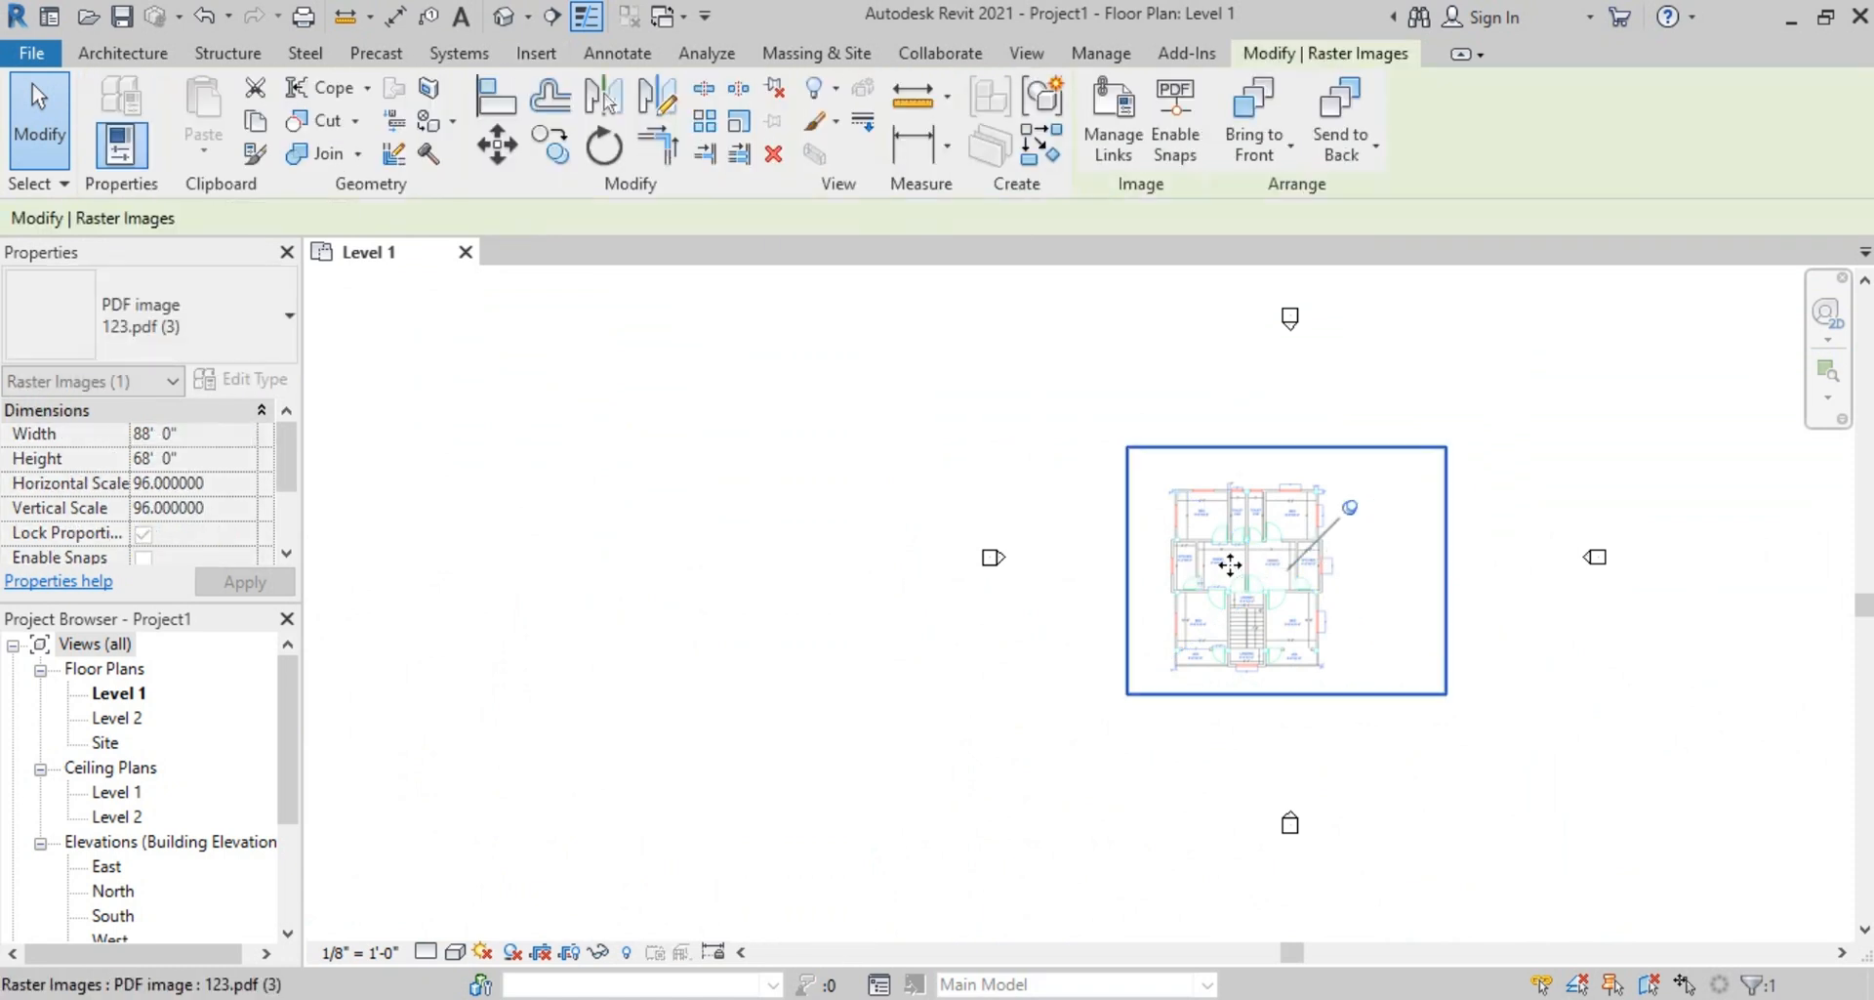
Unpin the imported PDF image and clear the selection
scroll(1236, 535, up, 2)
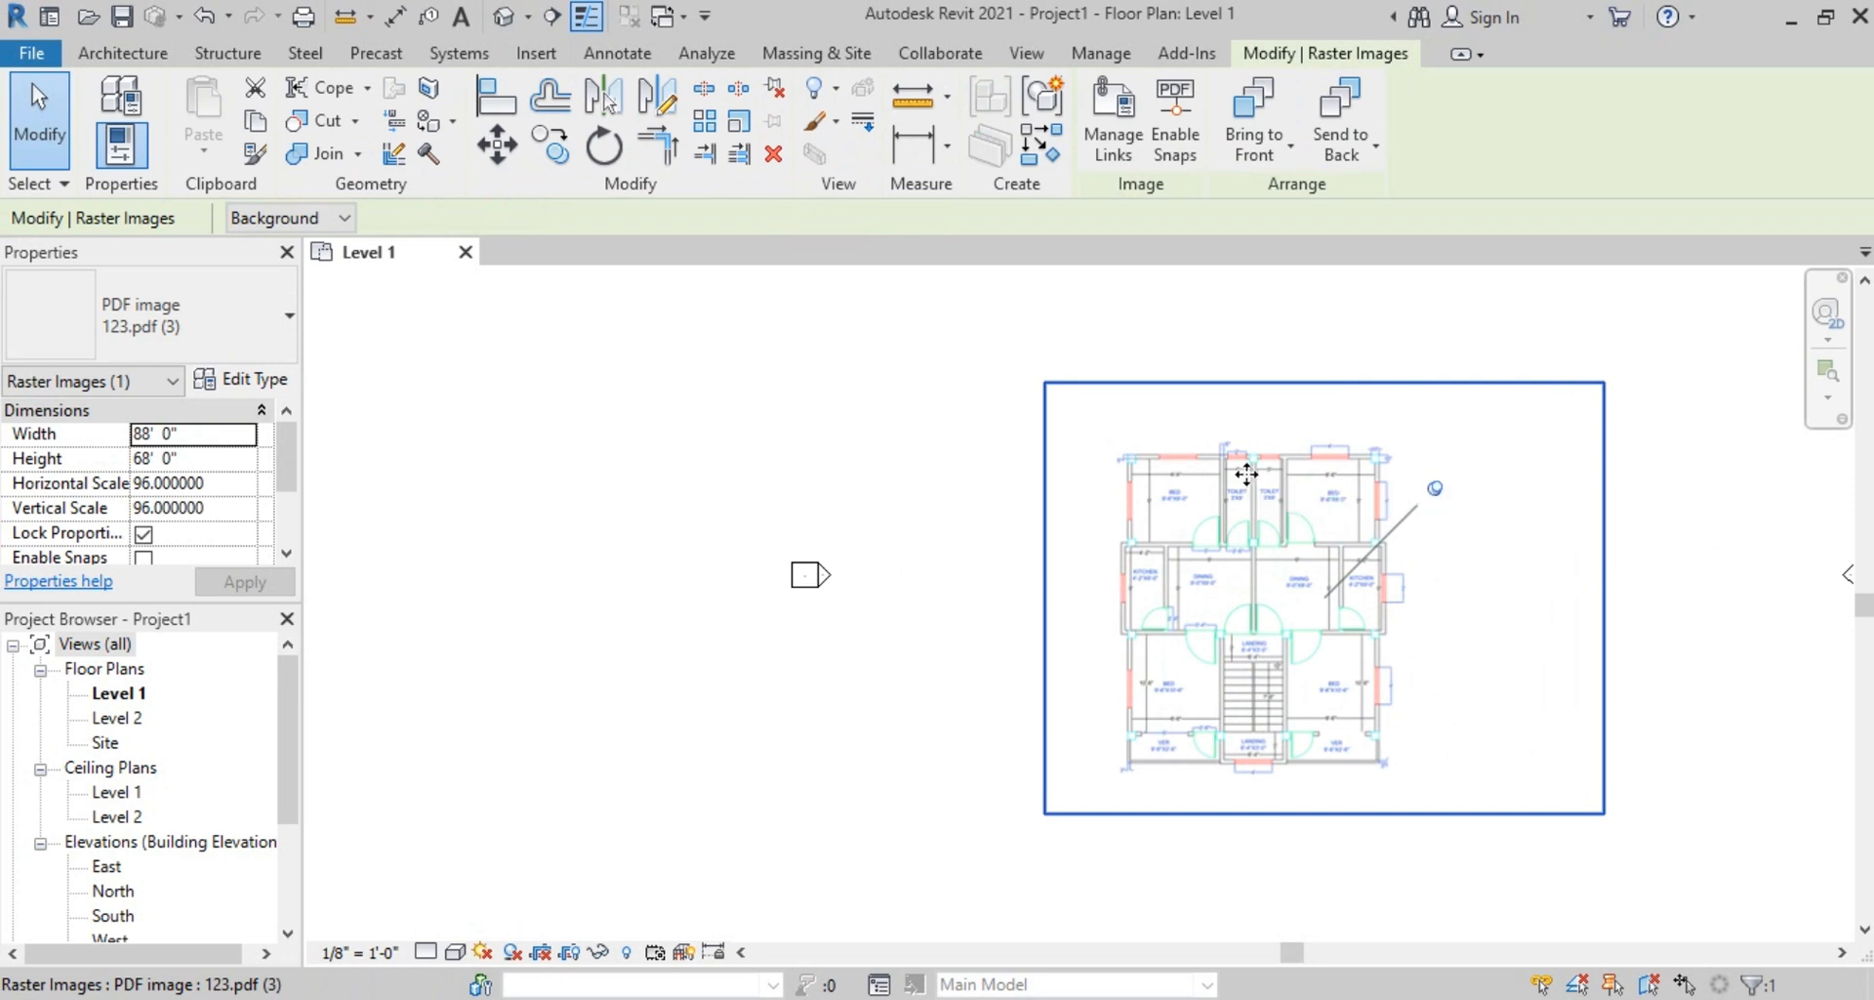
scroll(1246, 474, up, 2)
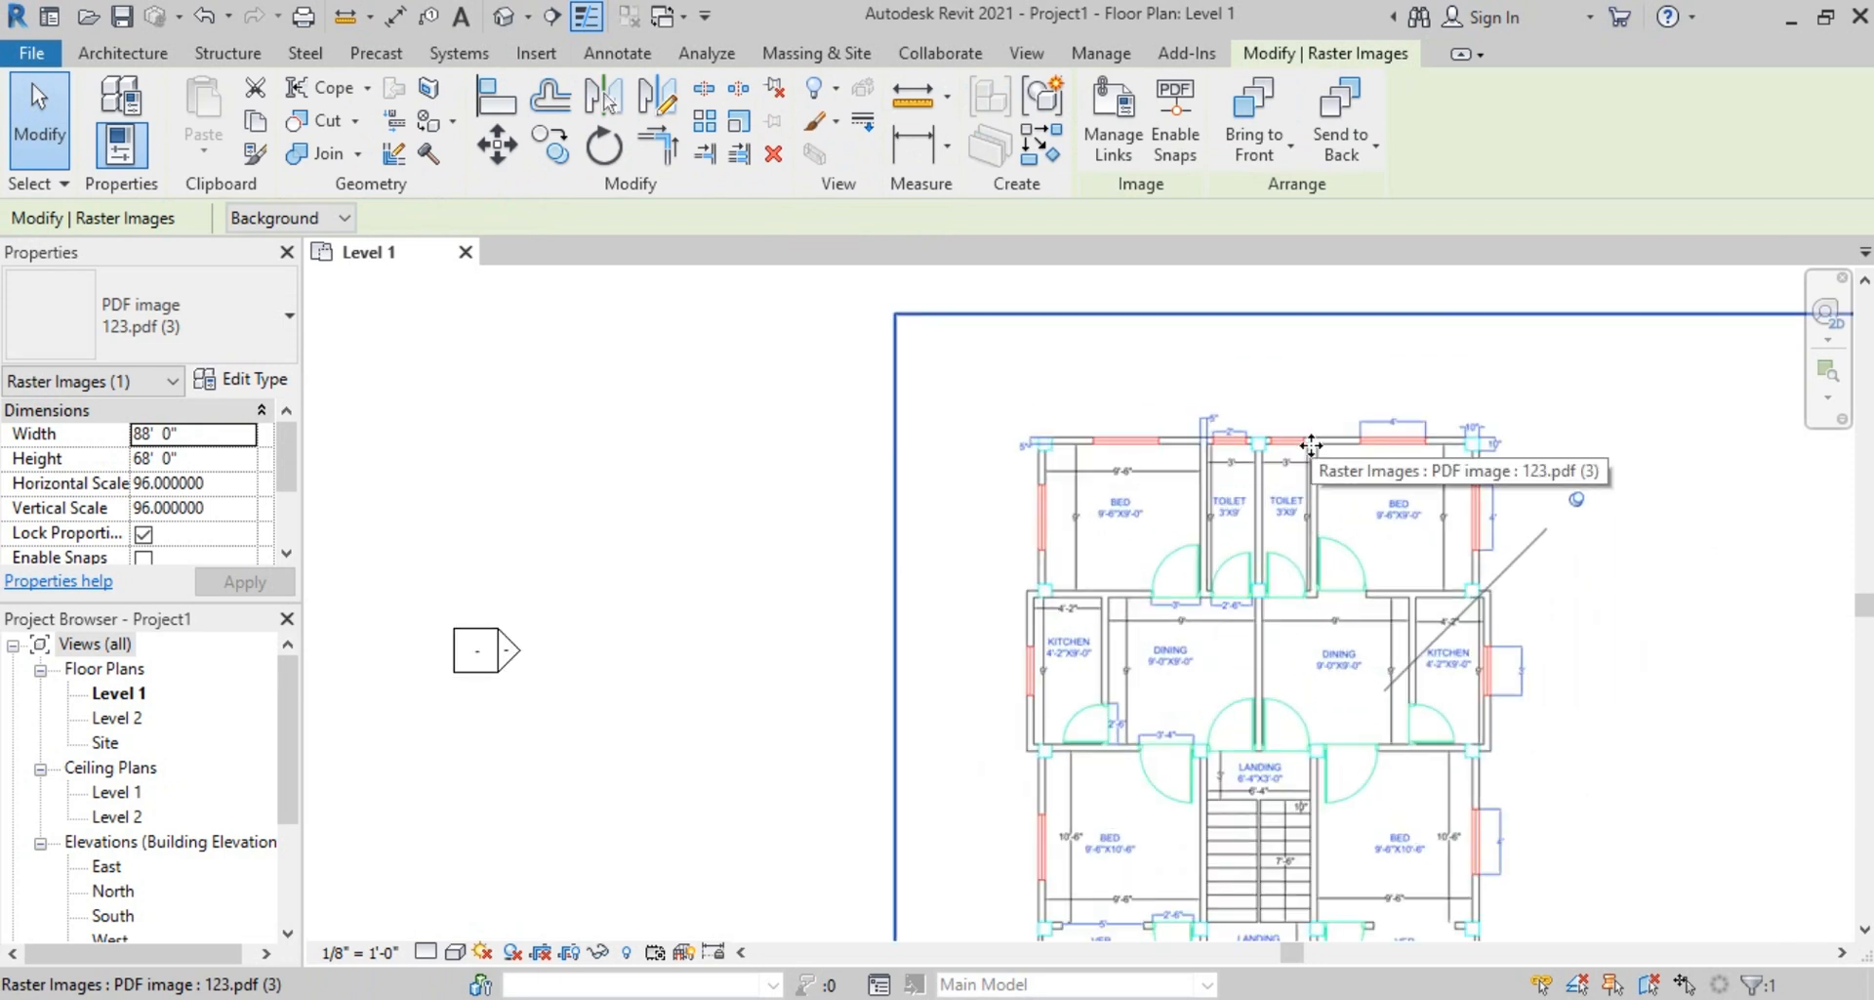
scroll(1146, 446, down, 2)
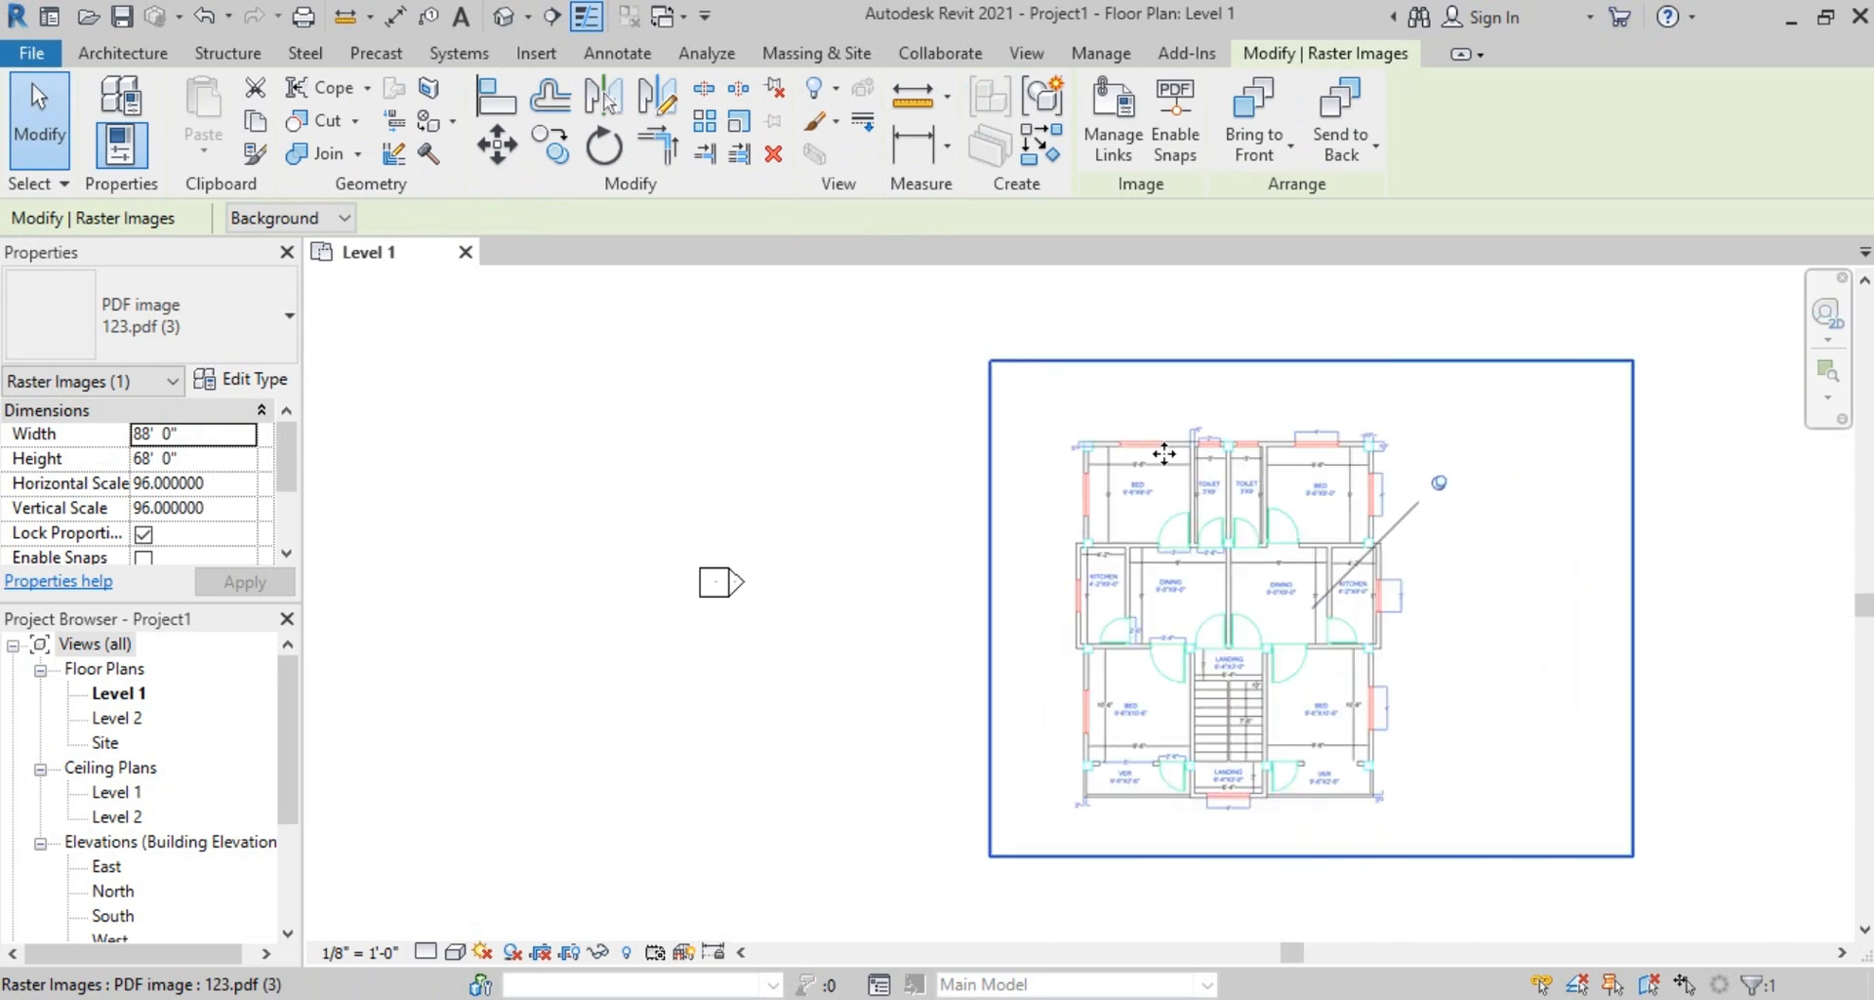
scroll(1262, 467, down, 1)
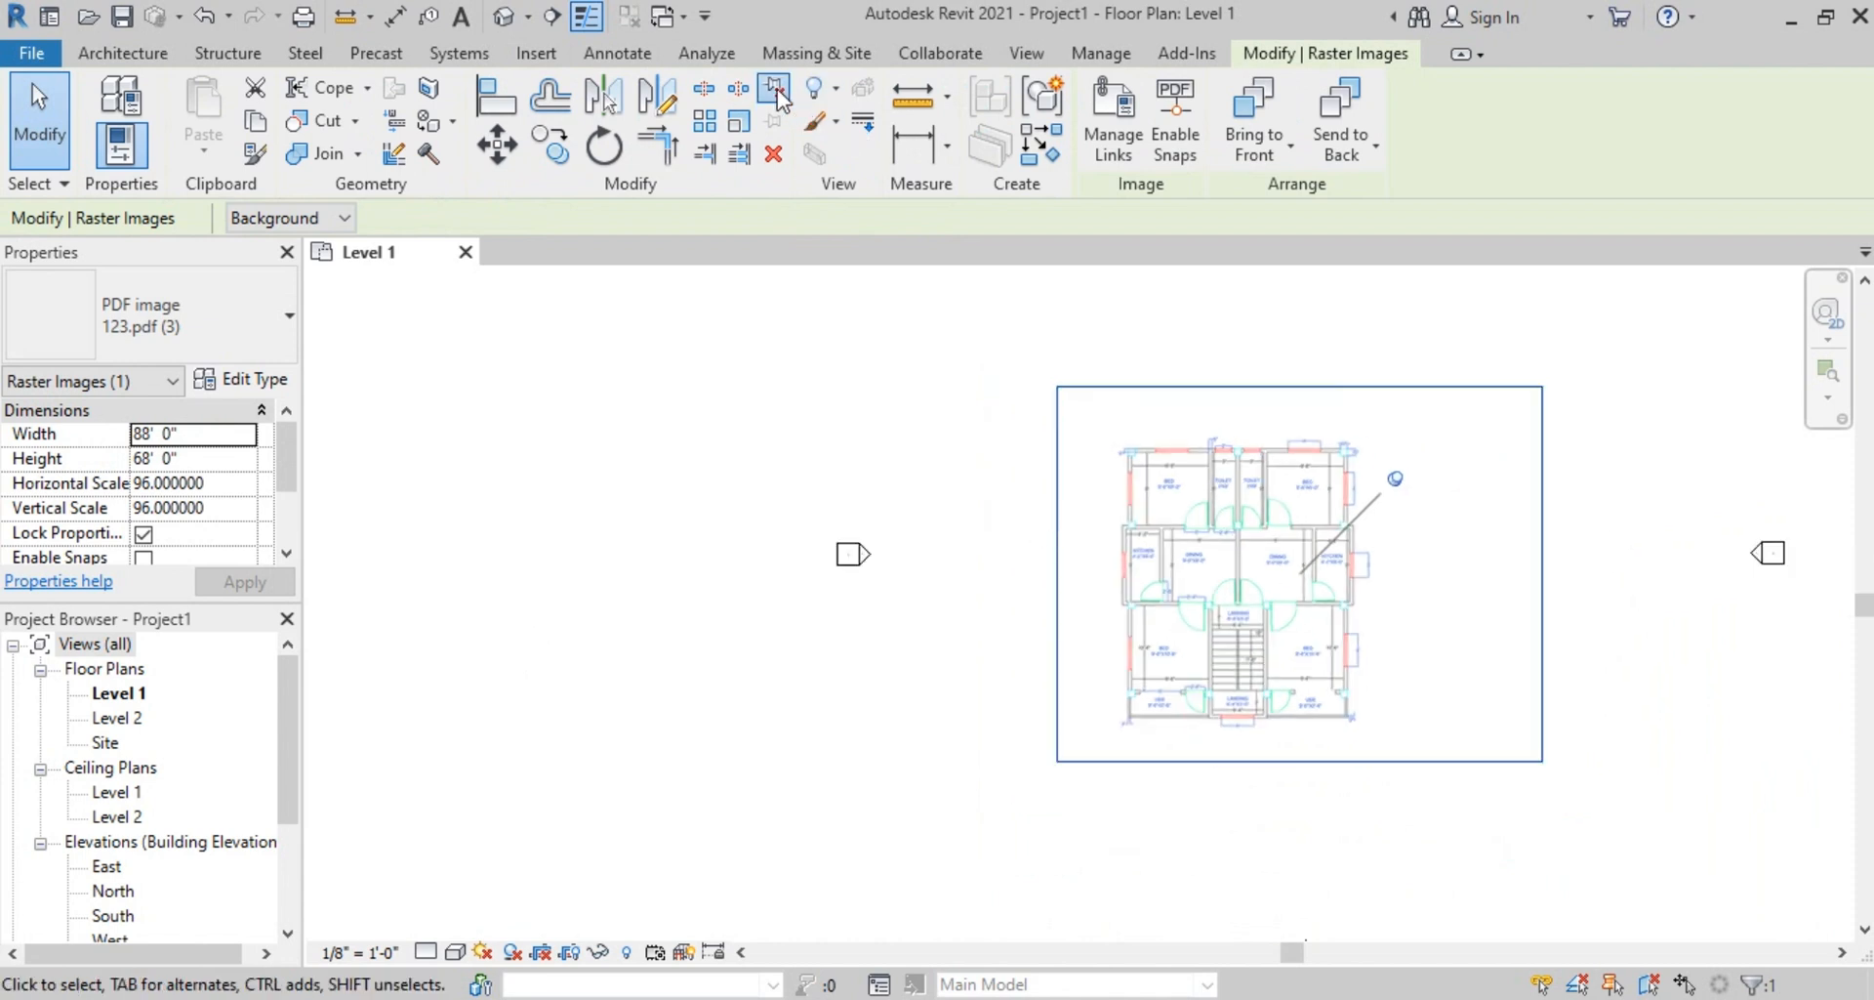
click(1578, 540)
scroll(1254, 548, down, 1)
middle_drag(1330, 573, 1237, 559)
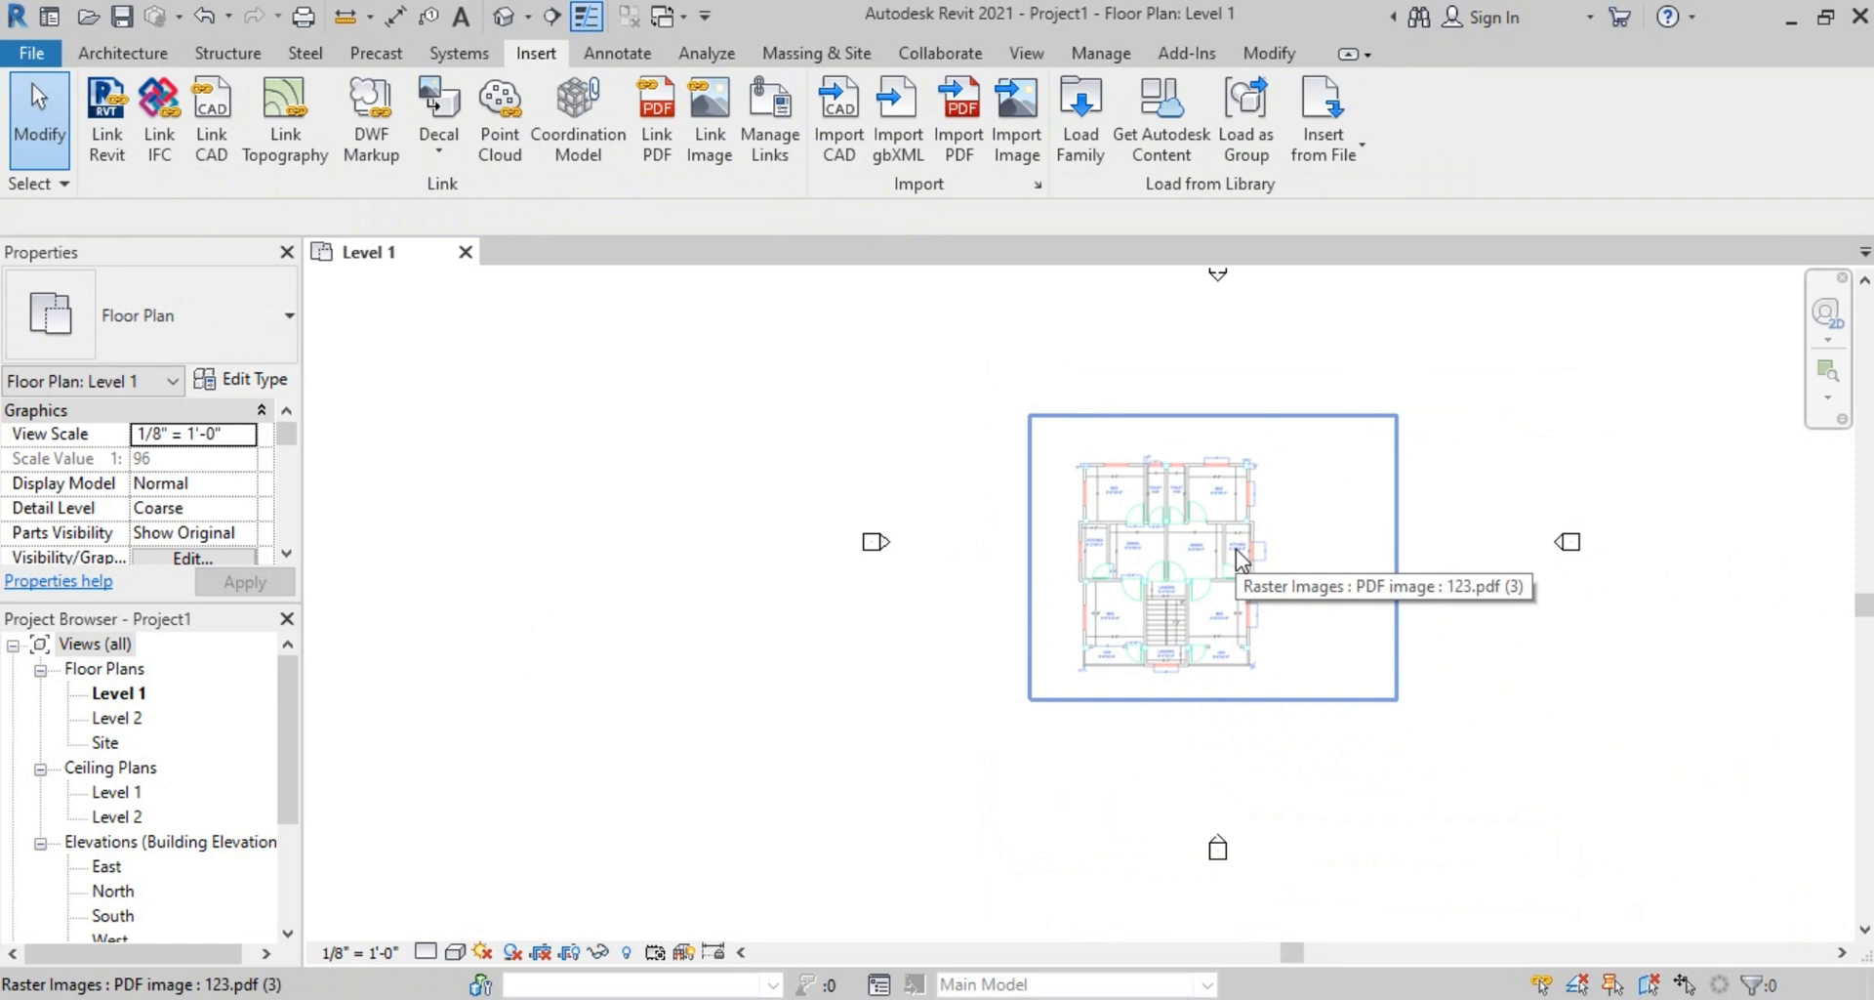
Shift the imported PDF image slightly down and to the left, then delete it from the plan
click(1218, 559)
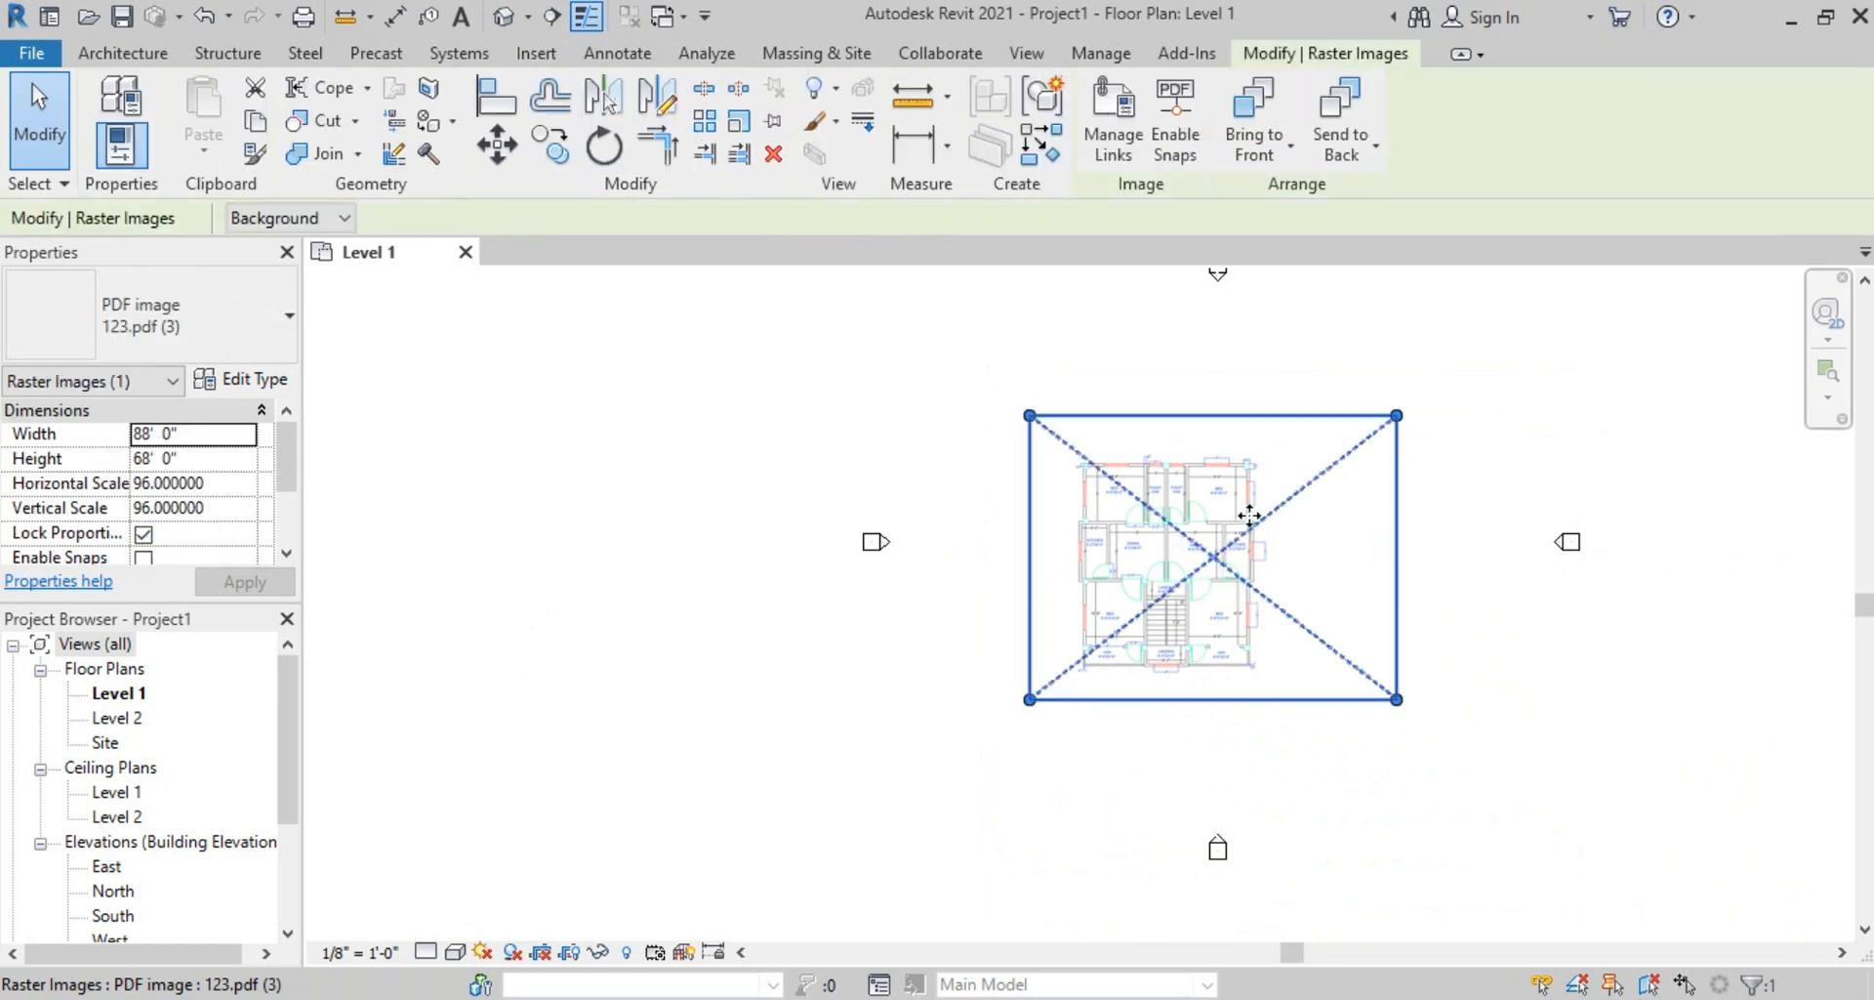
drag(1249, 515, 1237, 543)
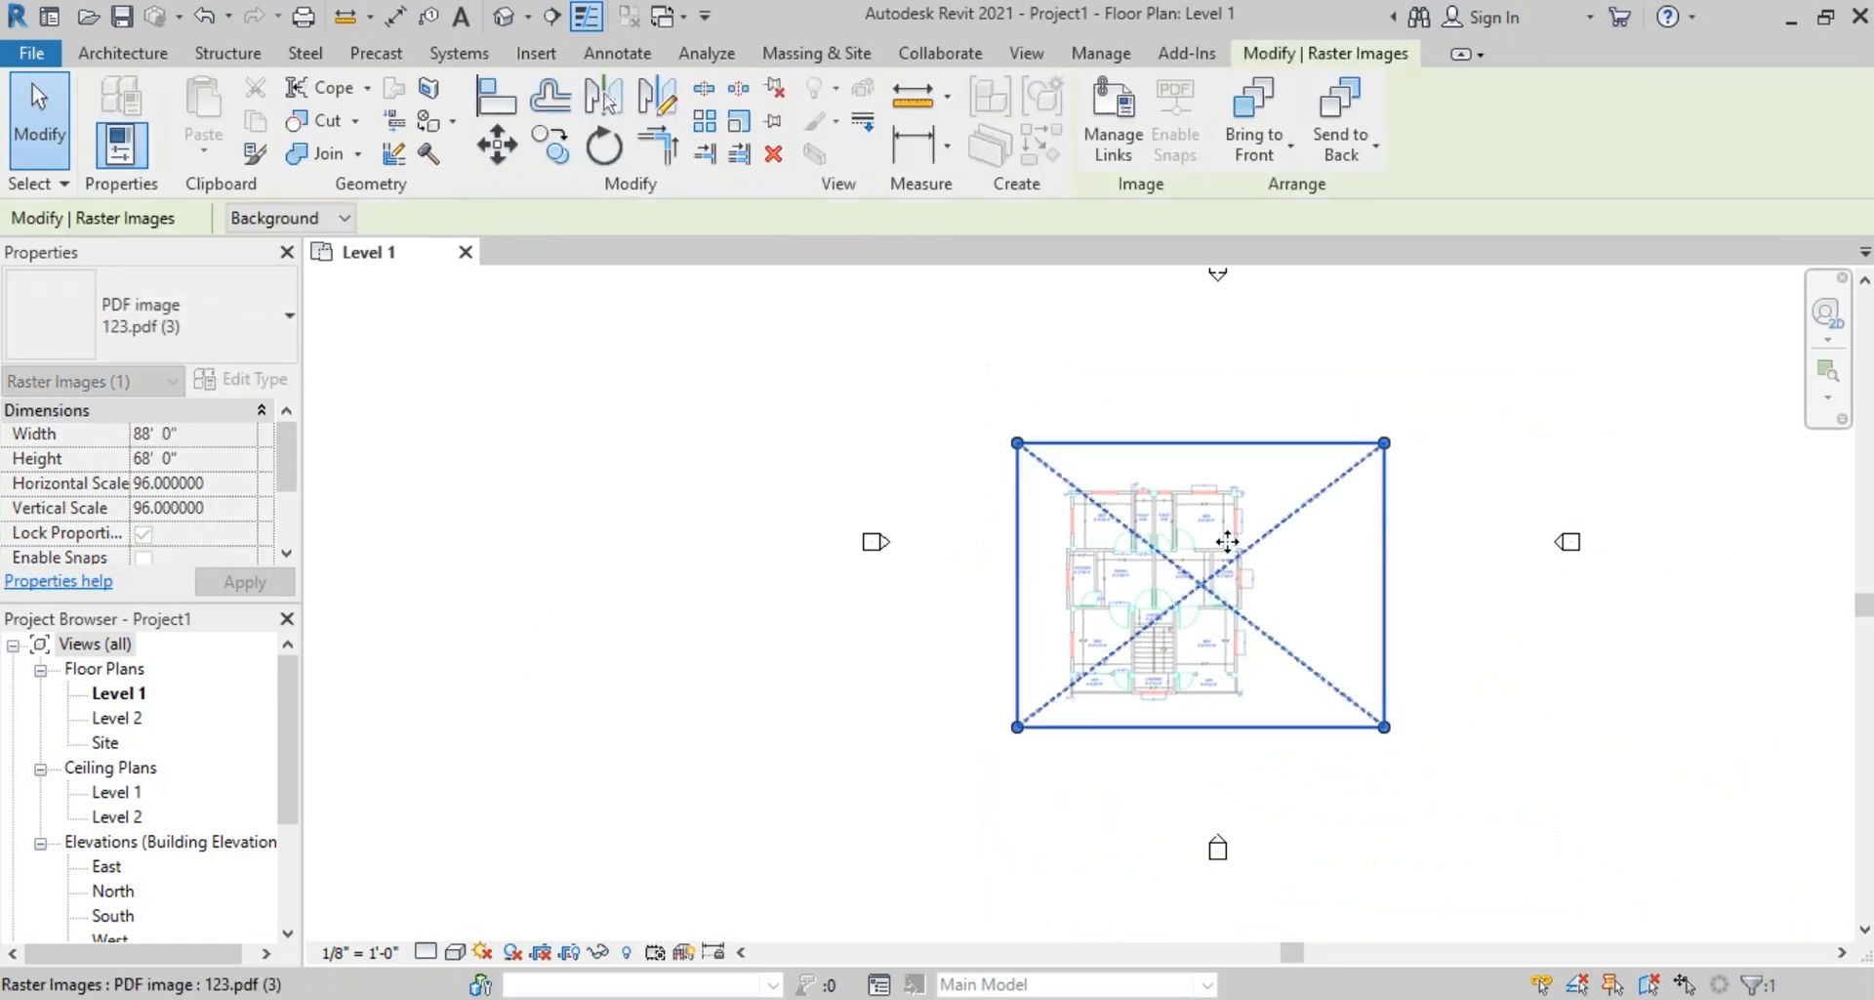
click(775, 155)
Draw a rectangle of Generic - 5" walls about 27'-6" by 15'-0" between the elevation markers, up to Level 2
middle_drag(1276, 611, 1090, 655)
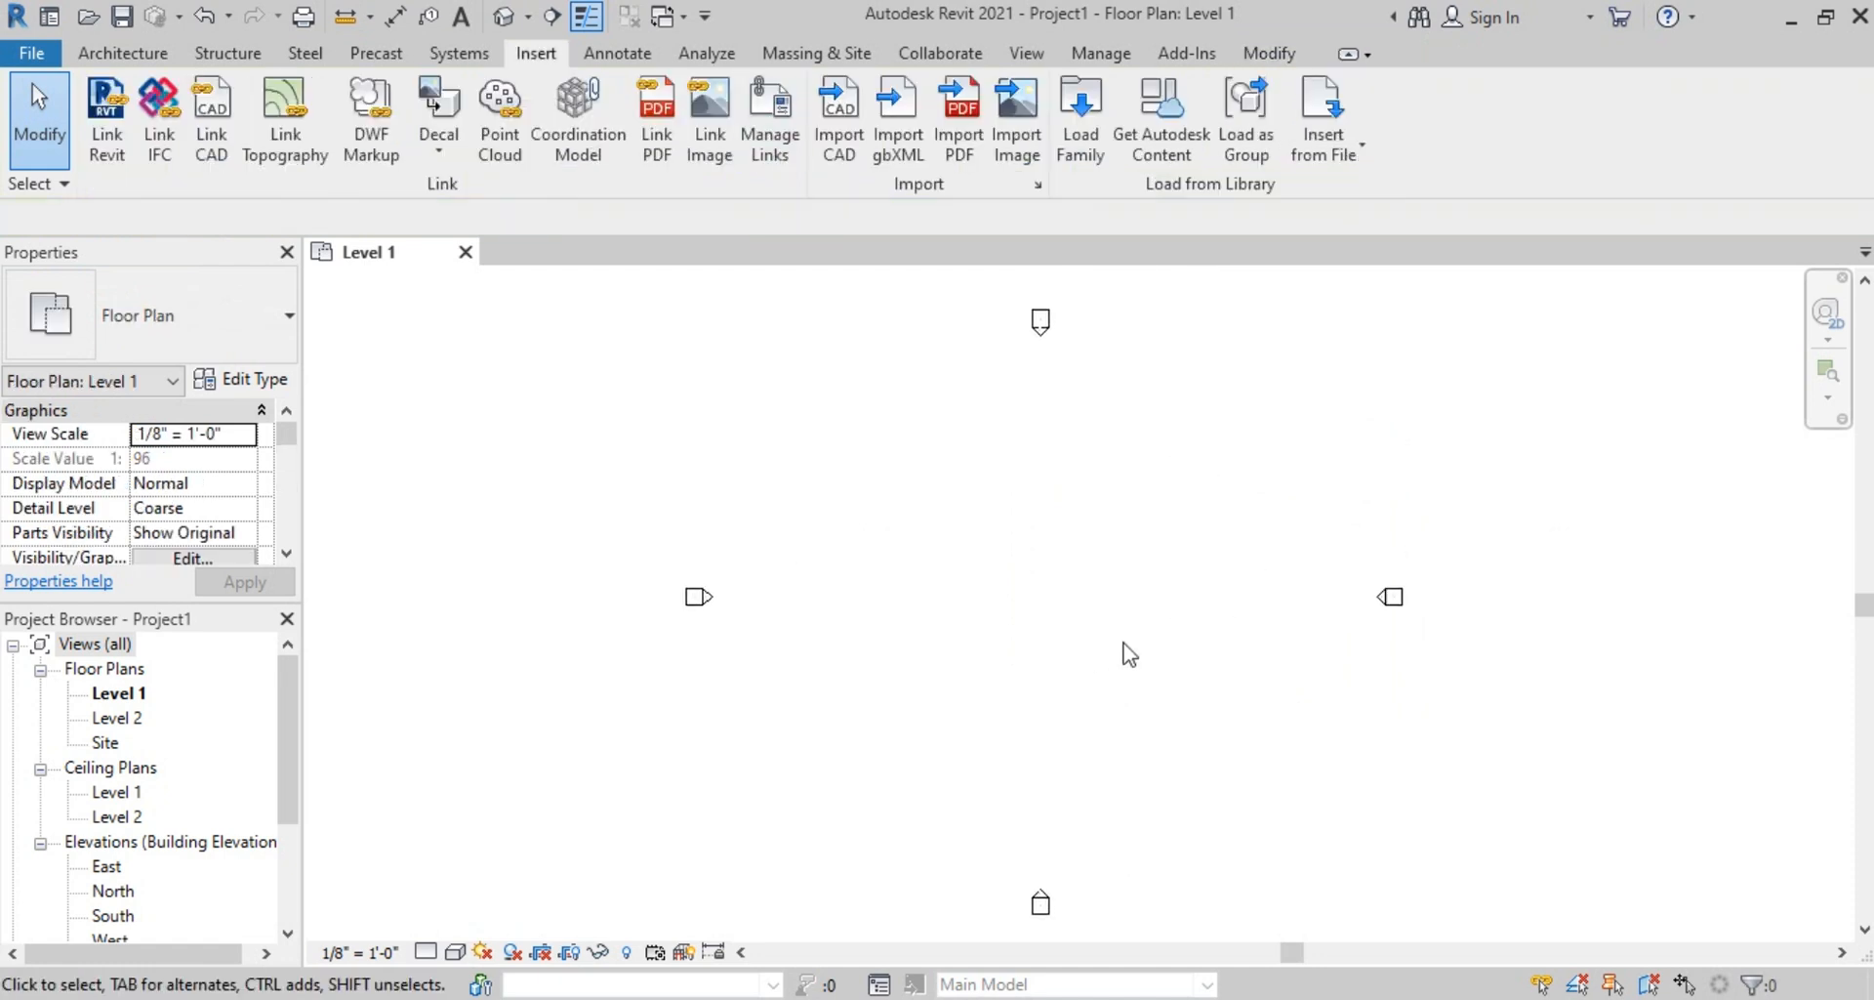
click(125, 53)
click(110, 108)
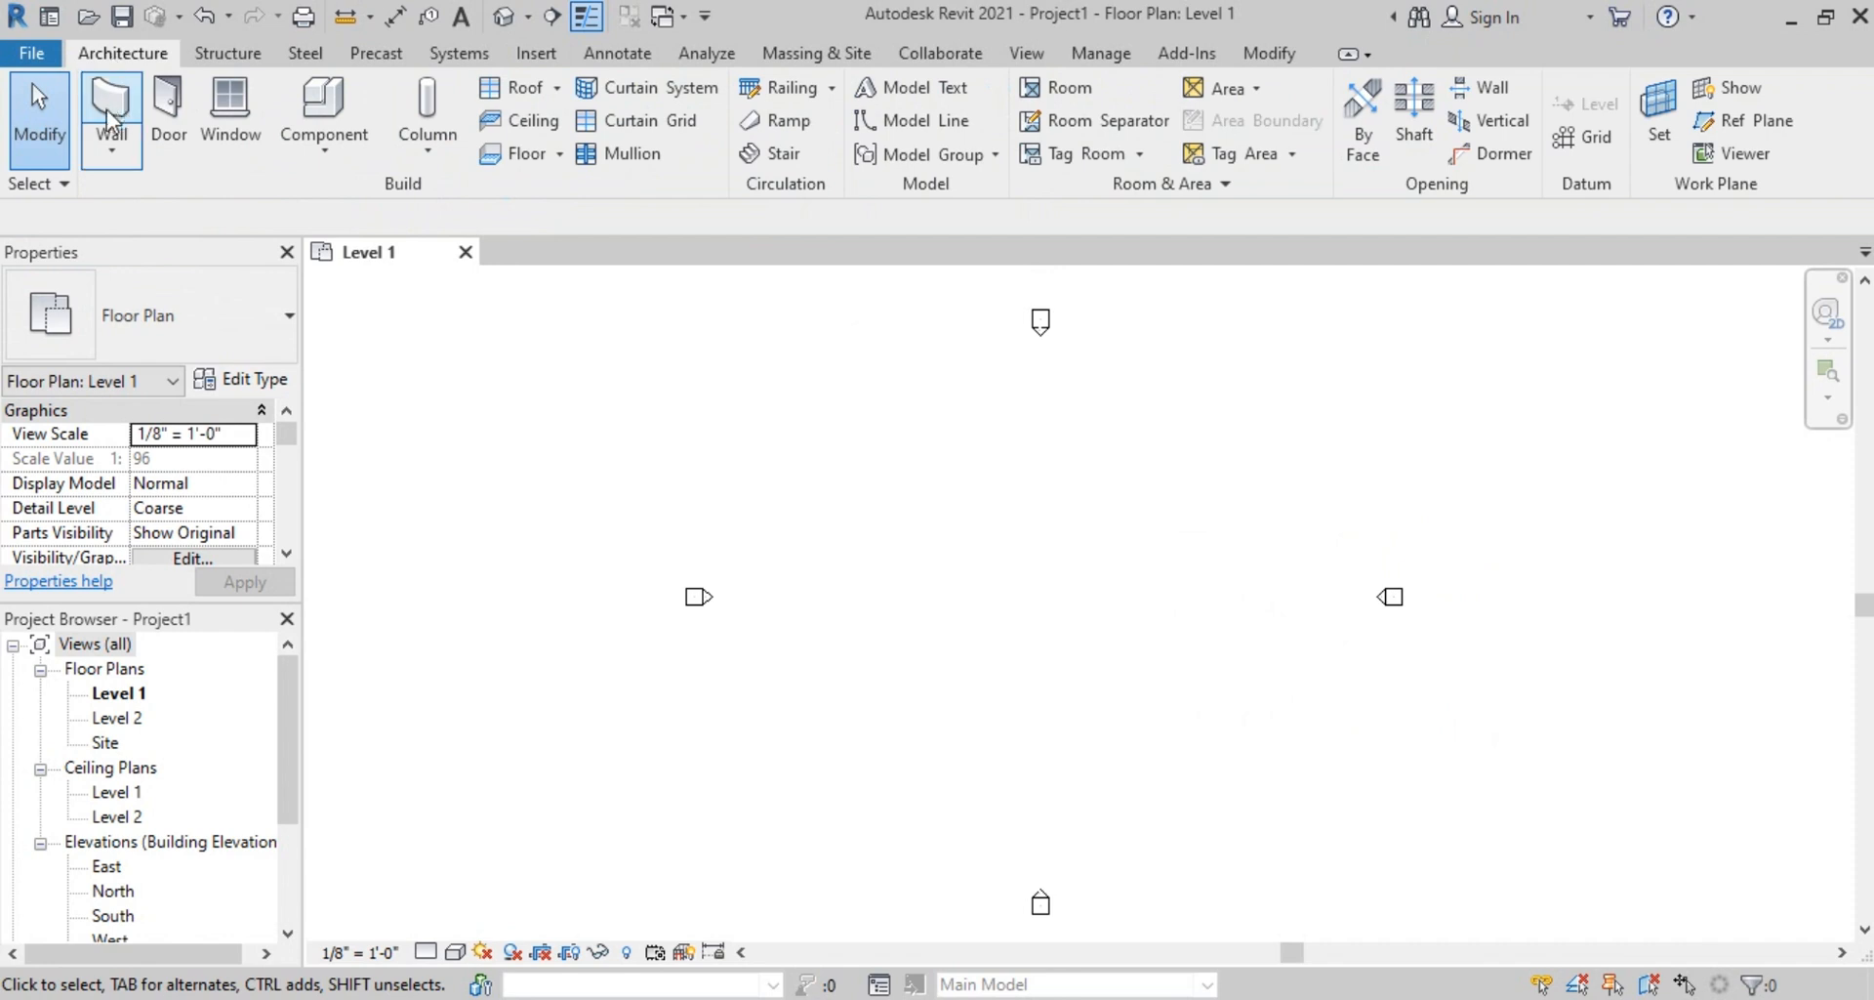
click(1126, 91)
scroll(976, 654, up, 4)
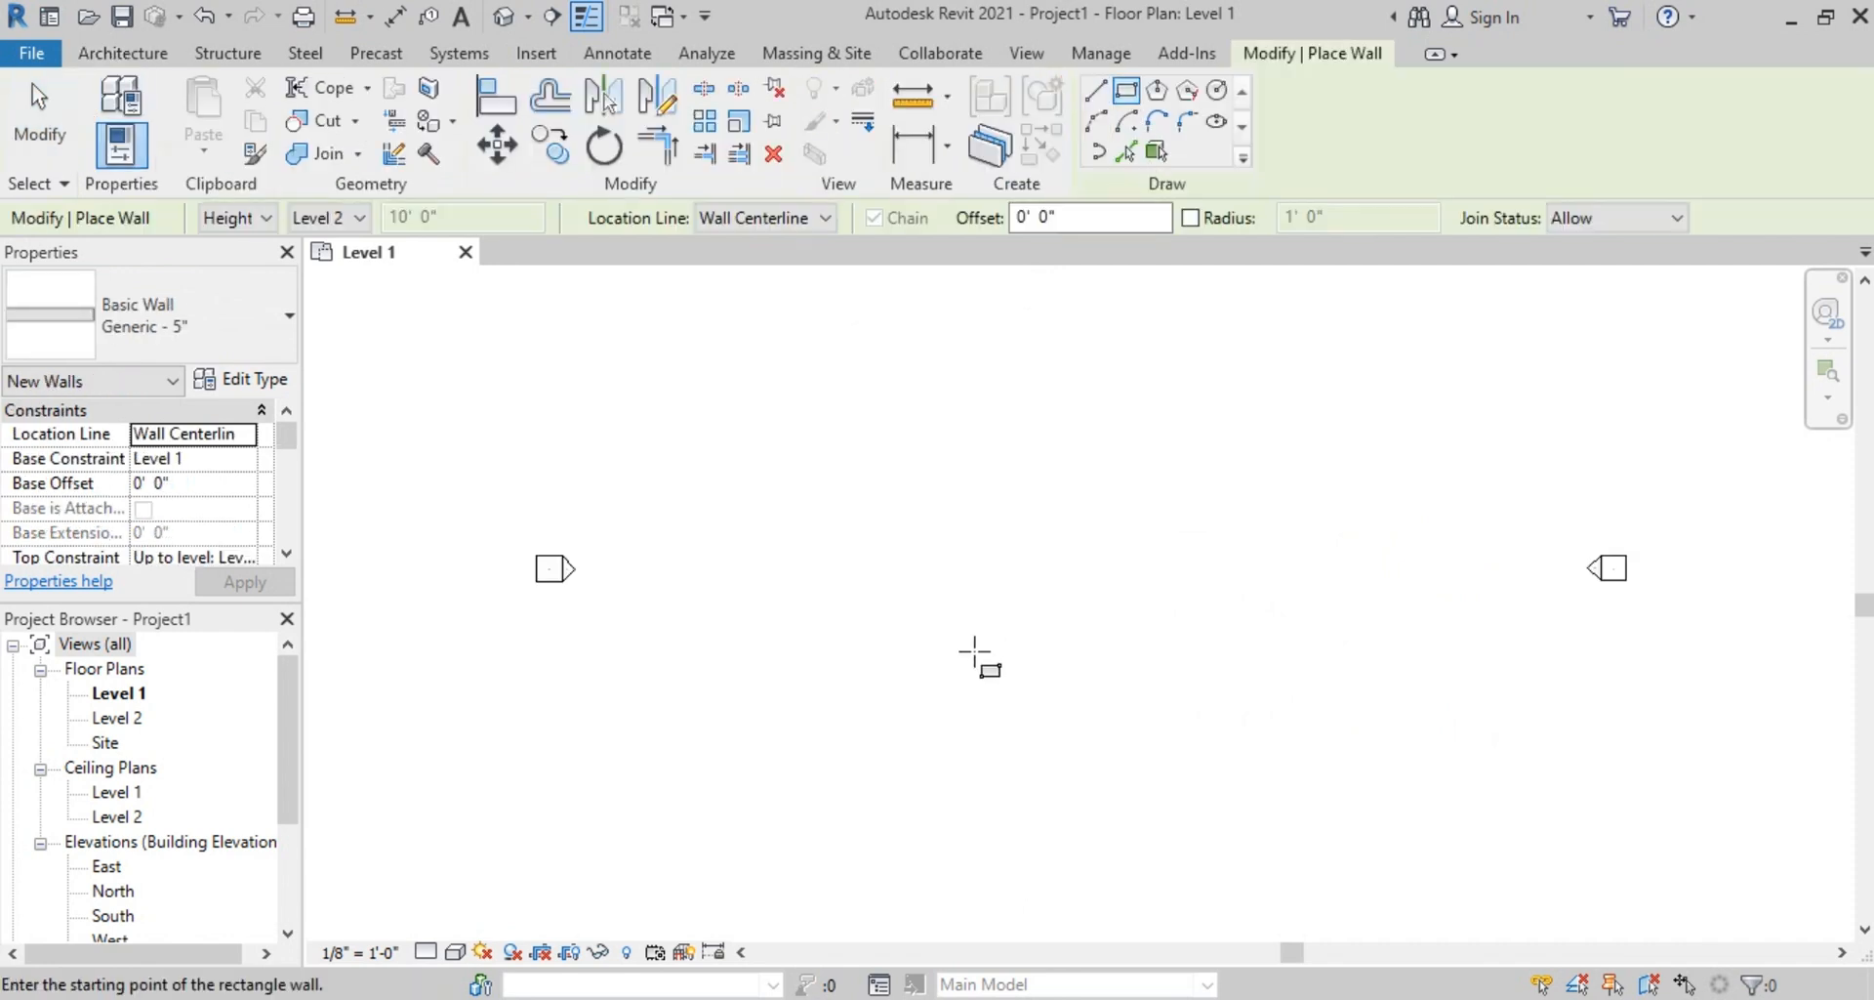
click(1005, 538)
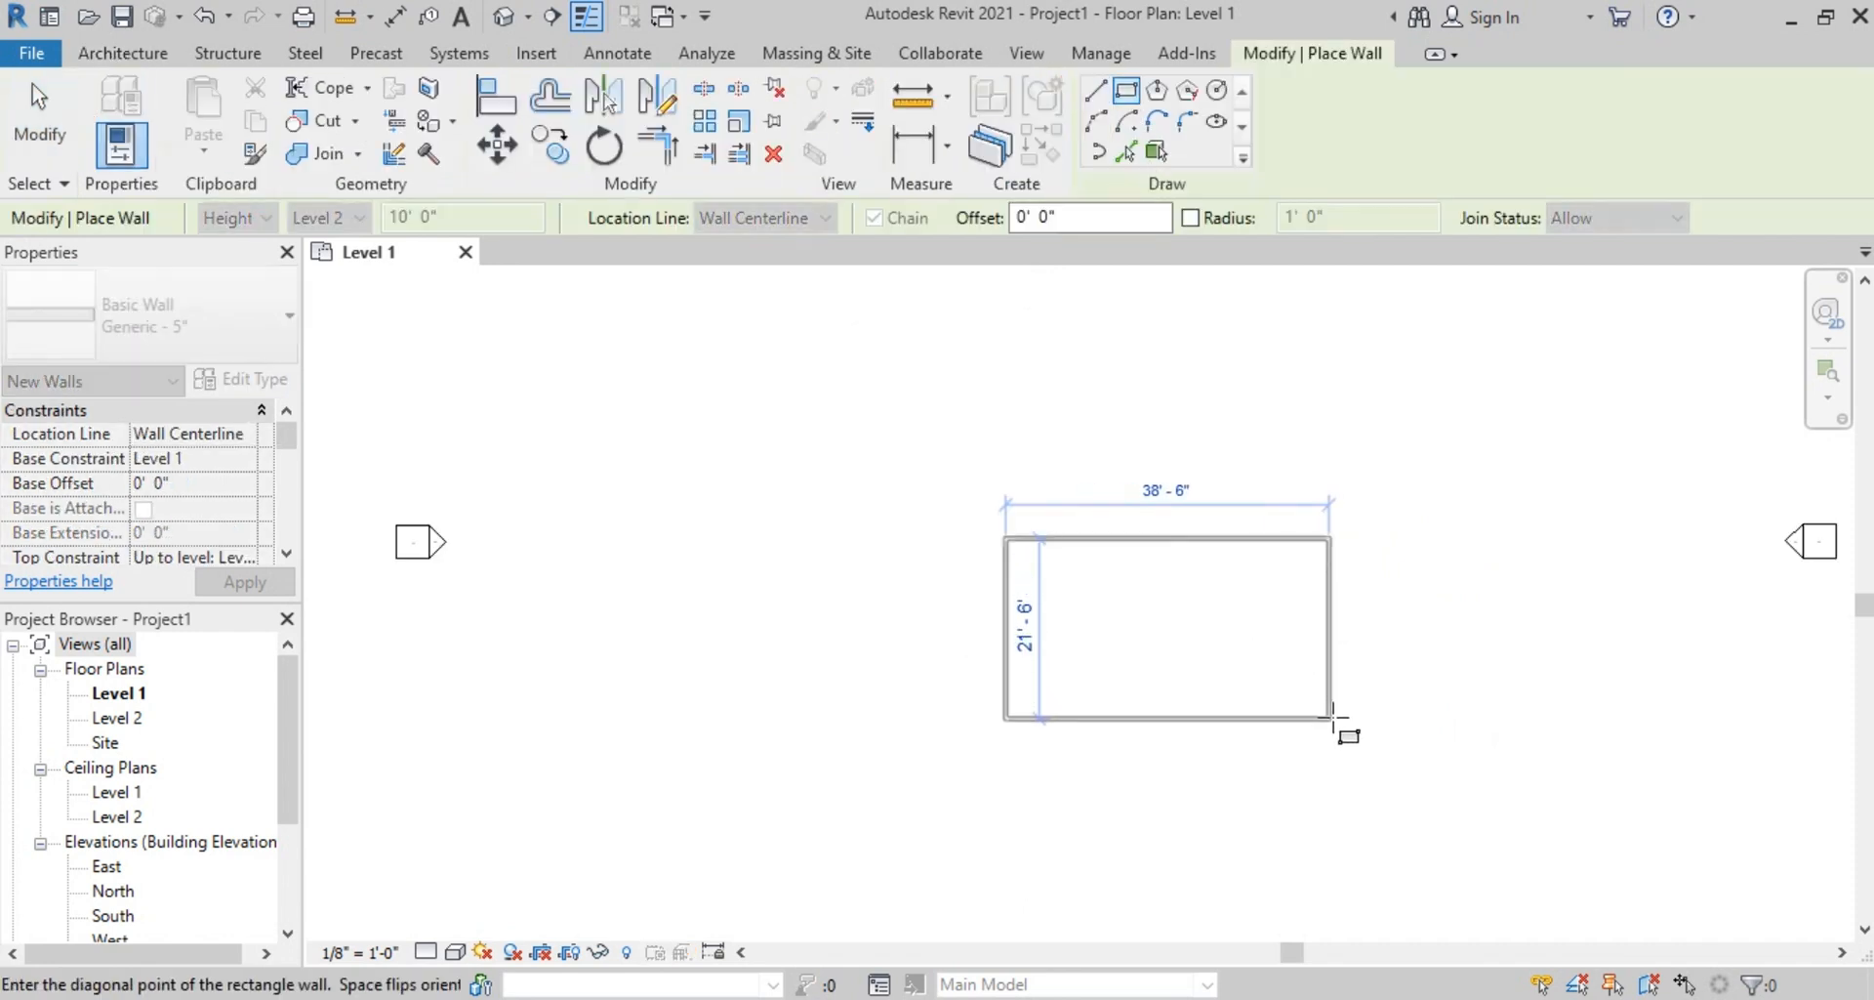
click(1236, 664)
Draw a straight vertical partition wall from the upper wall's midpoint to the lower wall, splitting the rectangle into two equal rooms
scroll(1053, 615, up, 3)
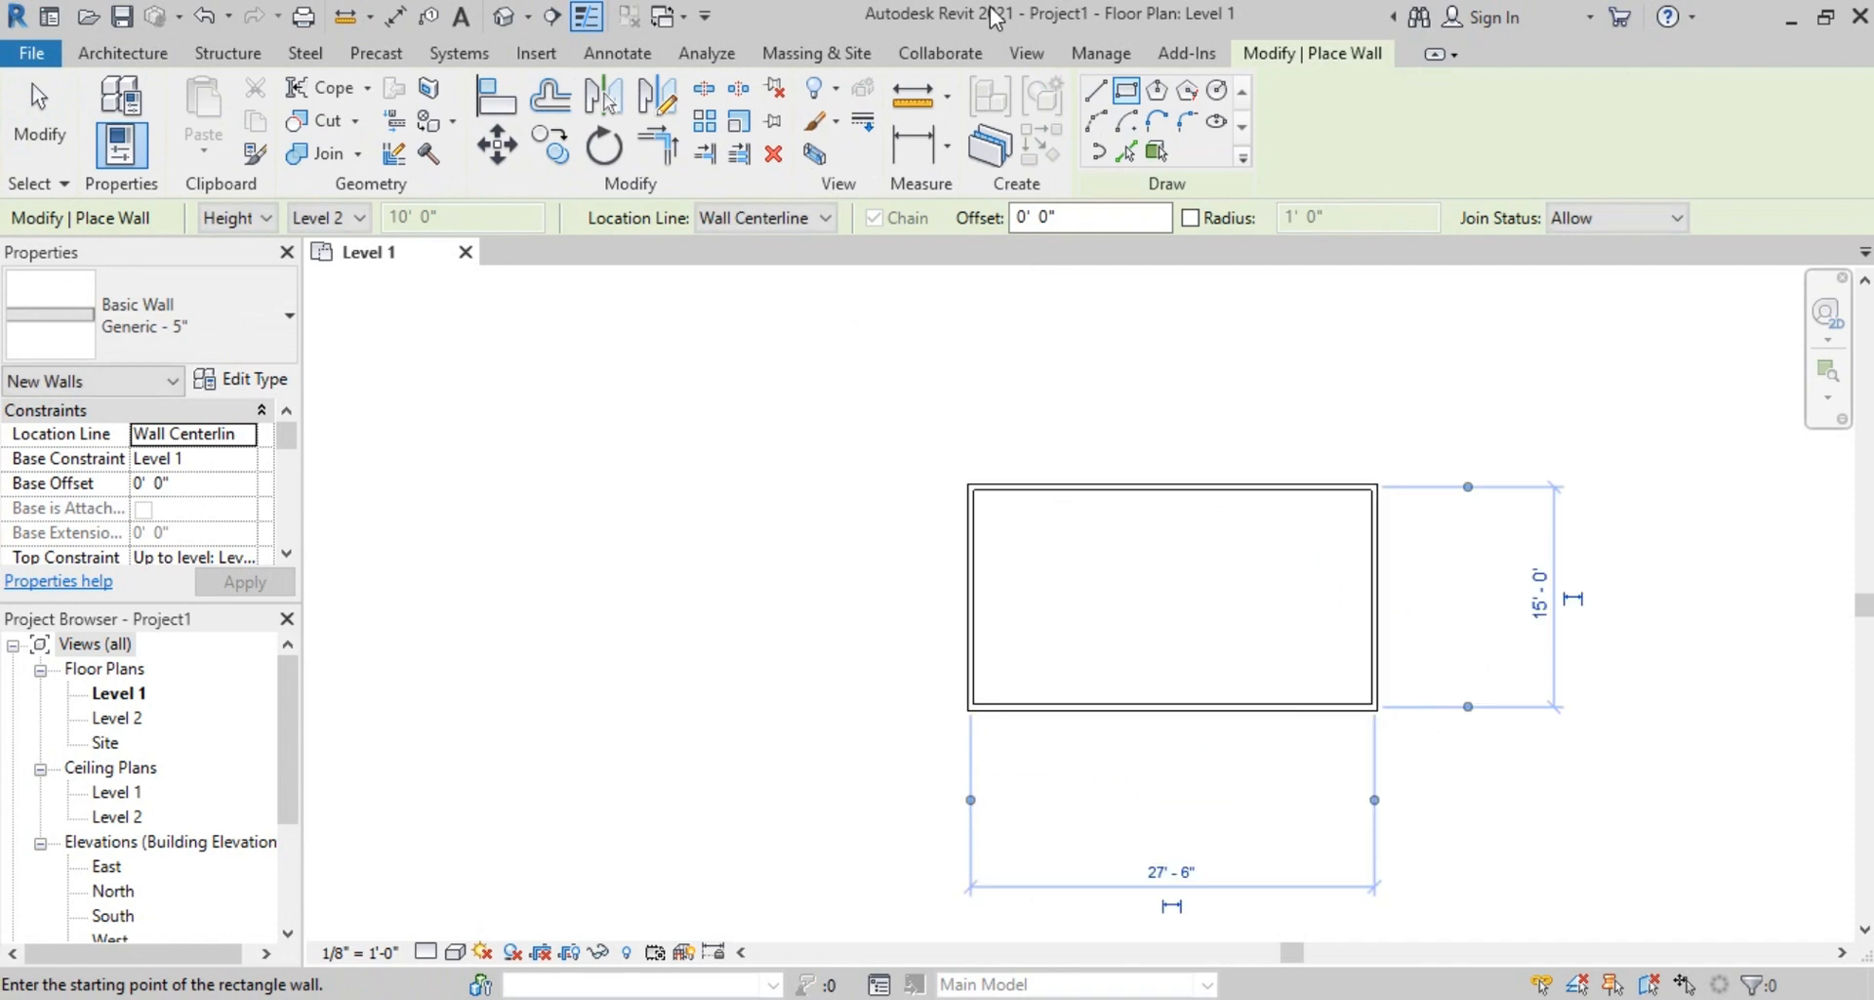
click(1174, 490)
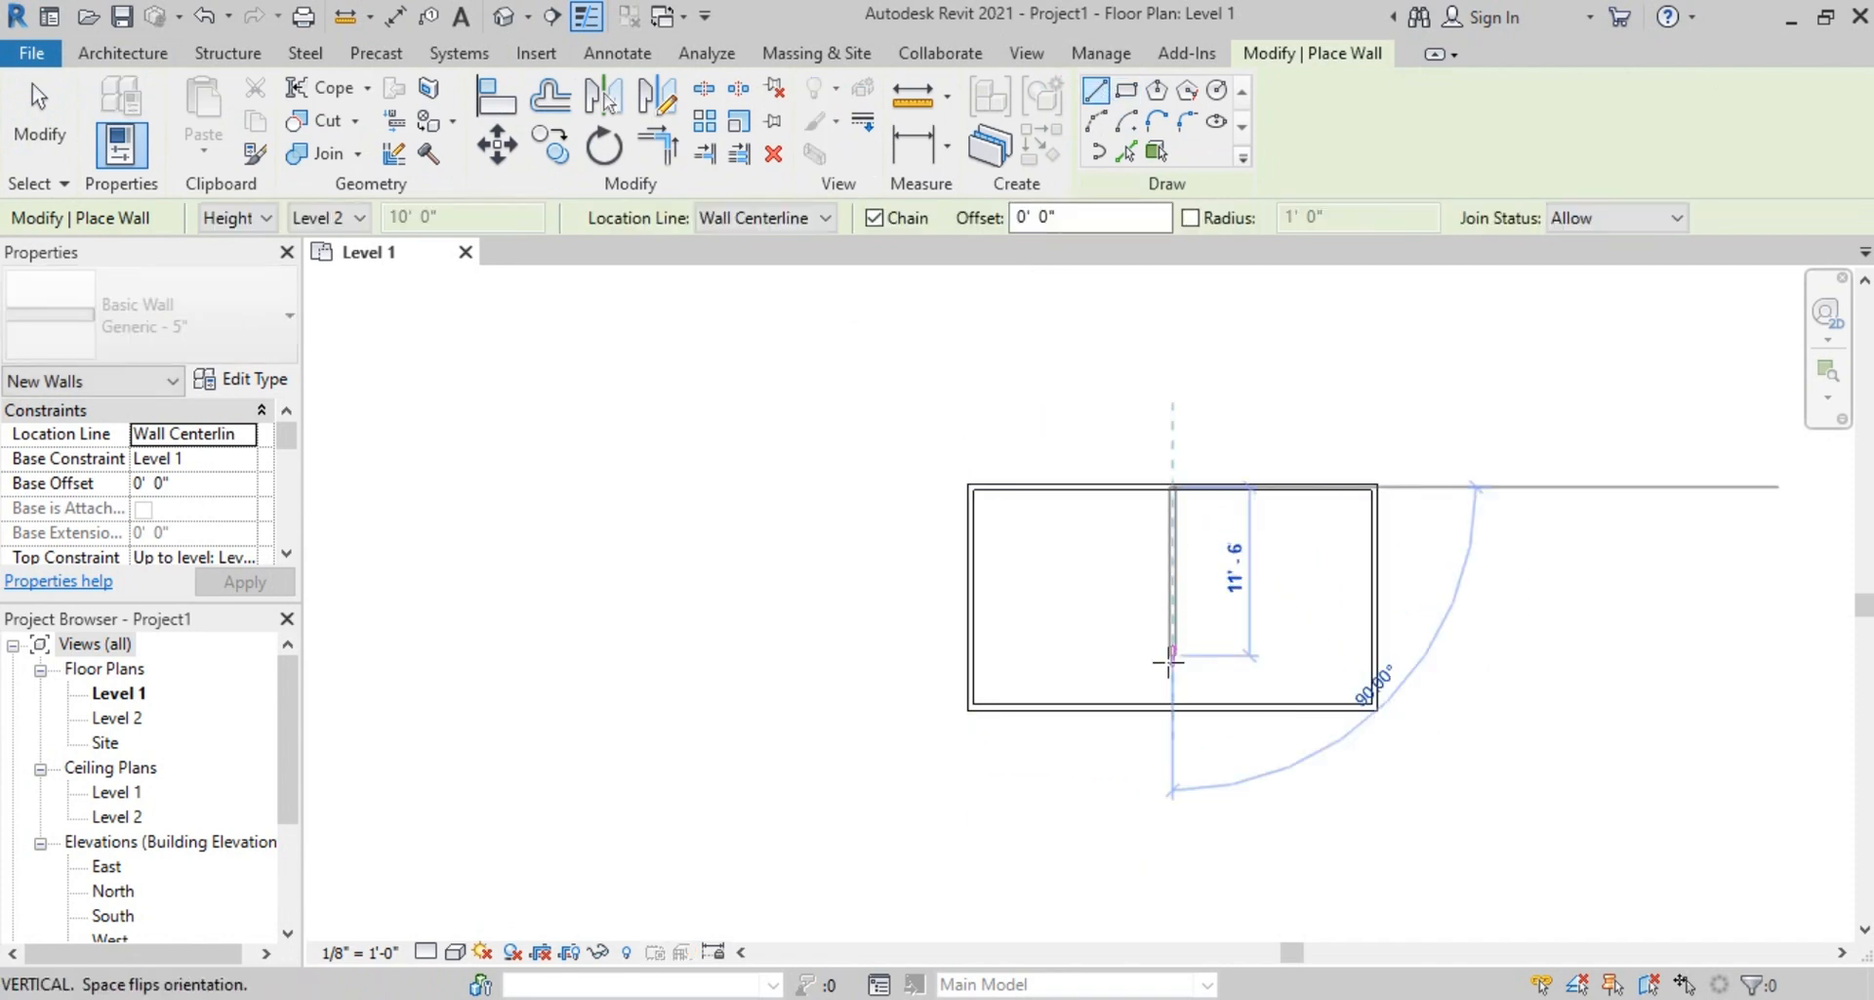
click(1172, 654)
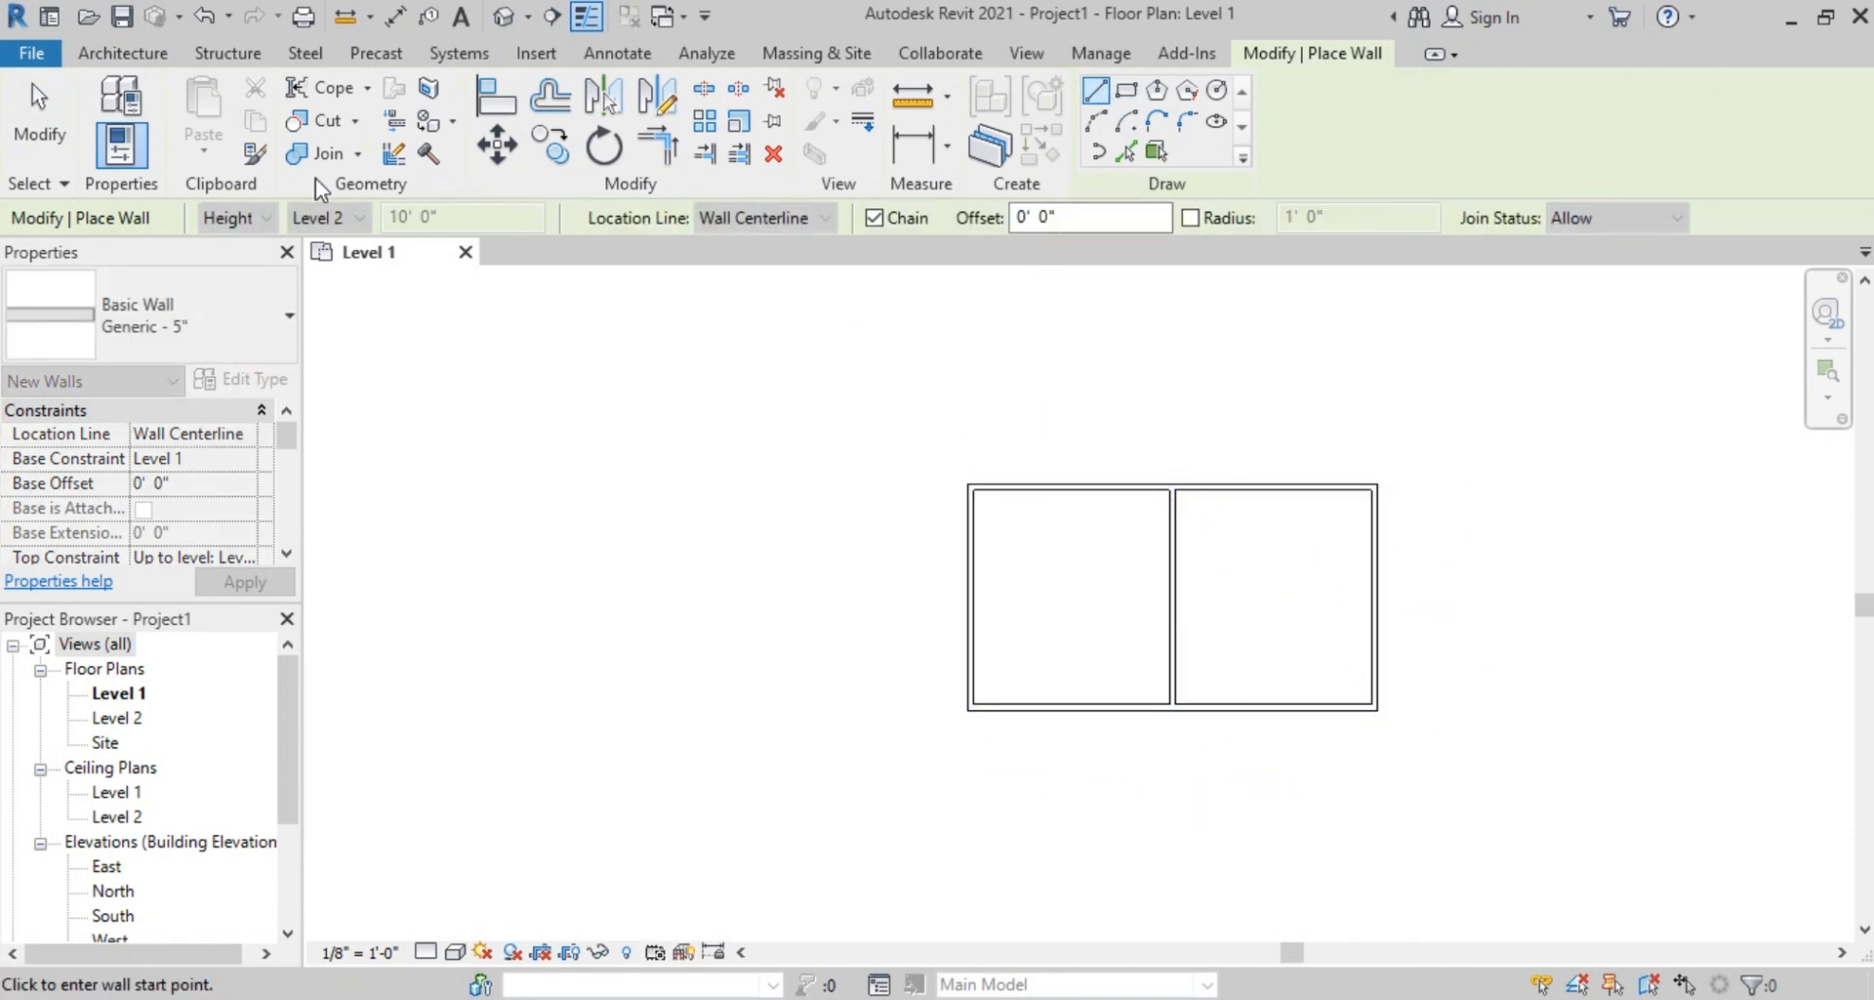
Place Single-Flush 36" x 84" doors in the left exterior wall, the partition wall and the right room's lower wall
click(125, 54)
click(162, 108)
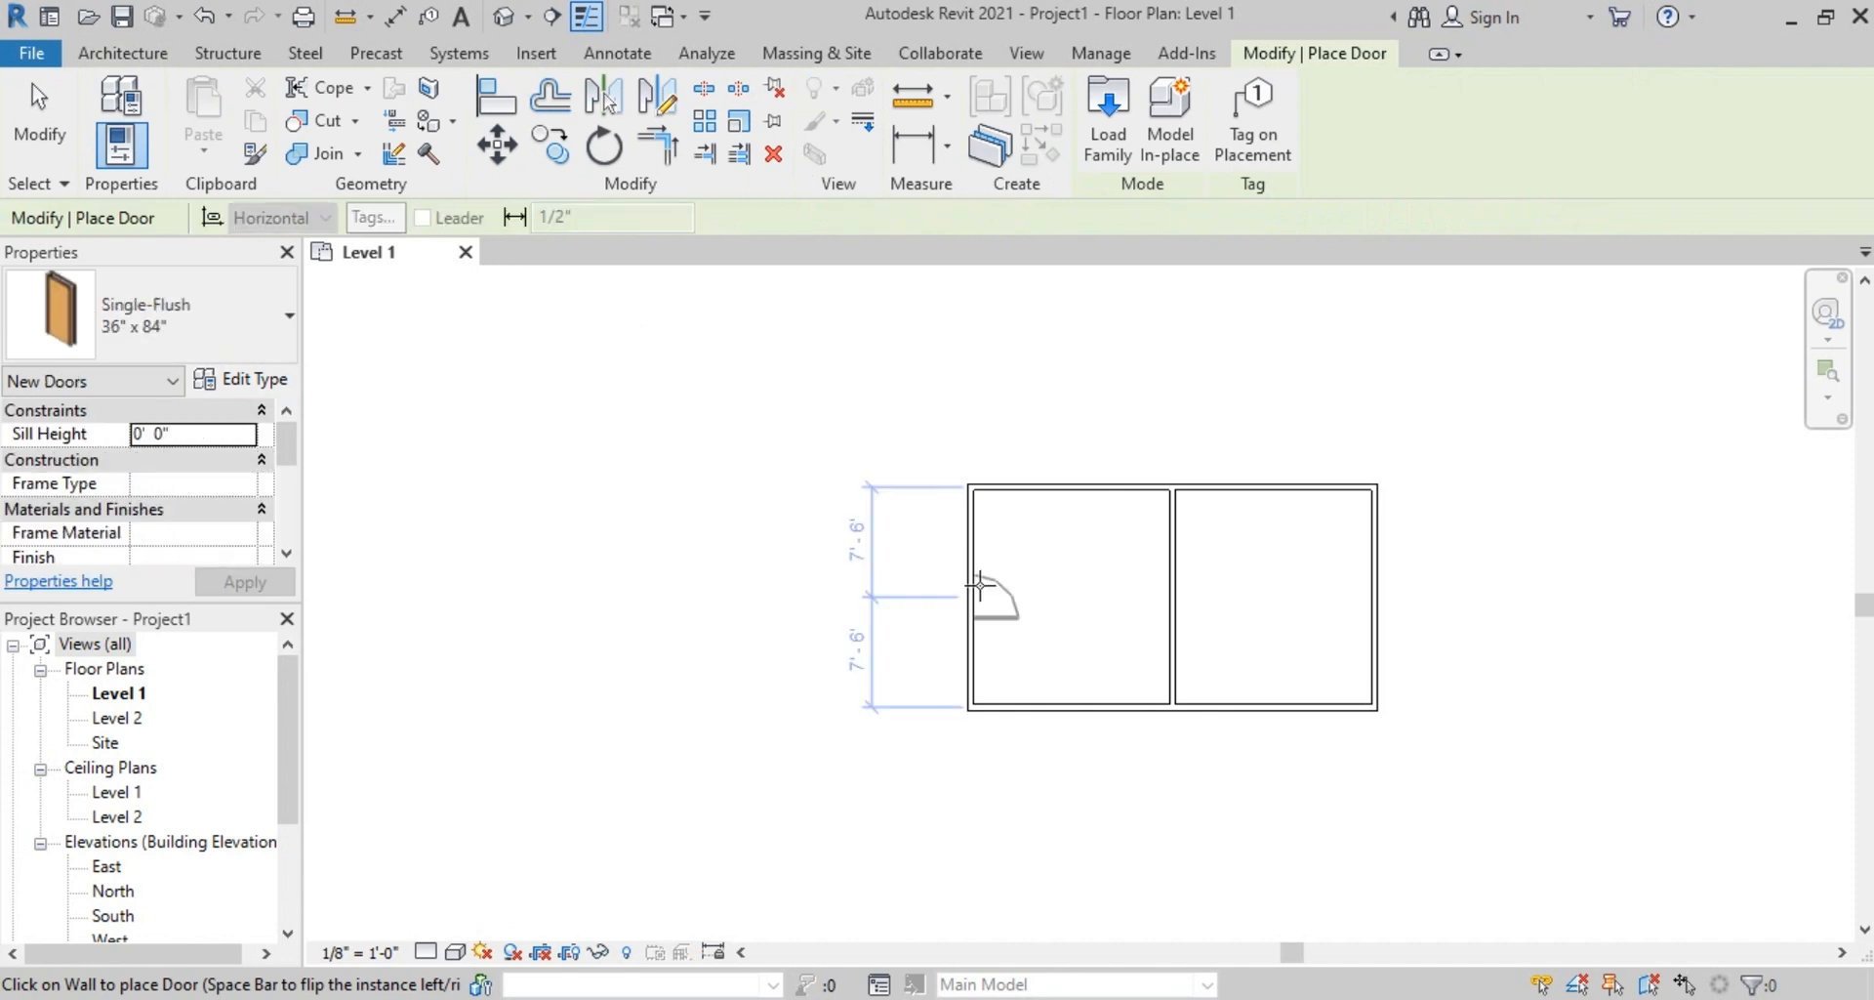
click(1183, 557)
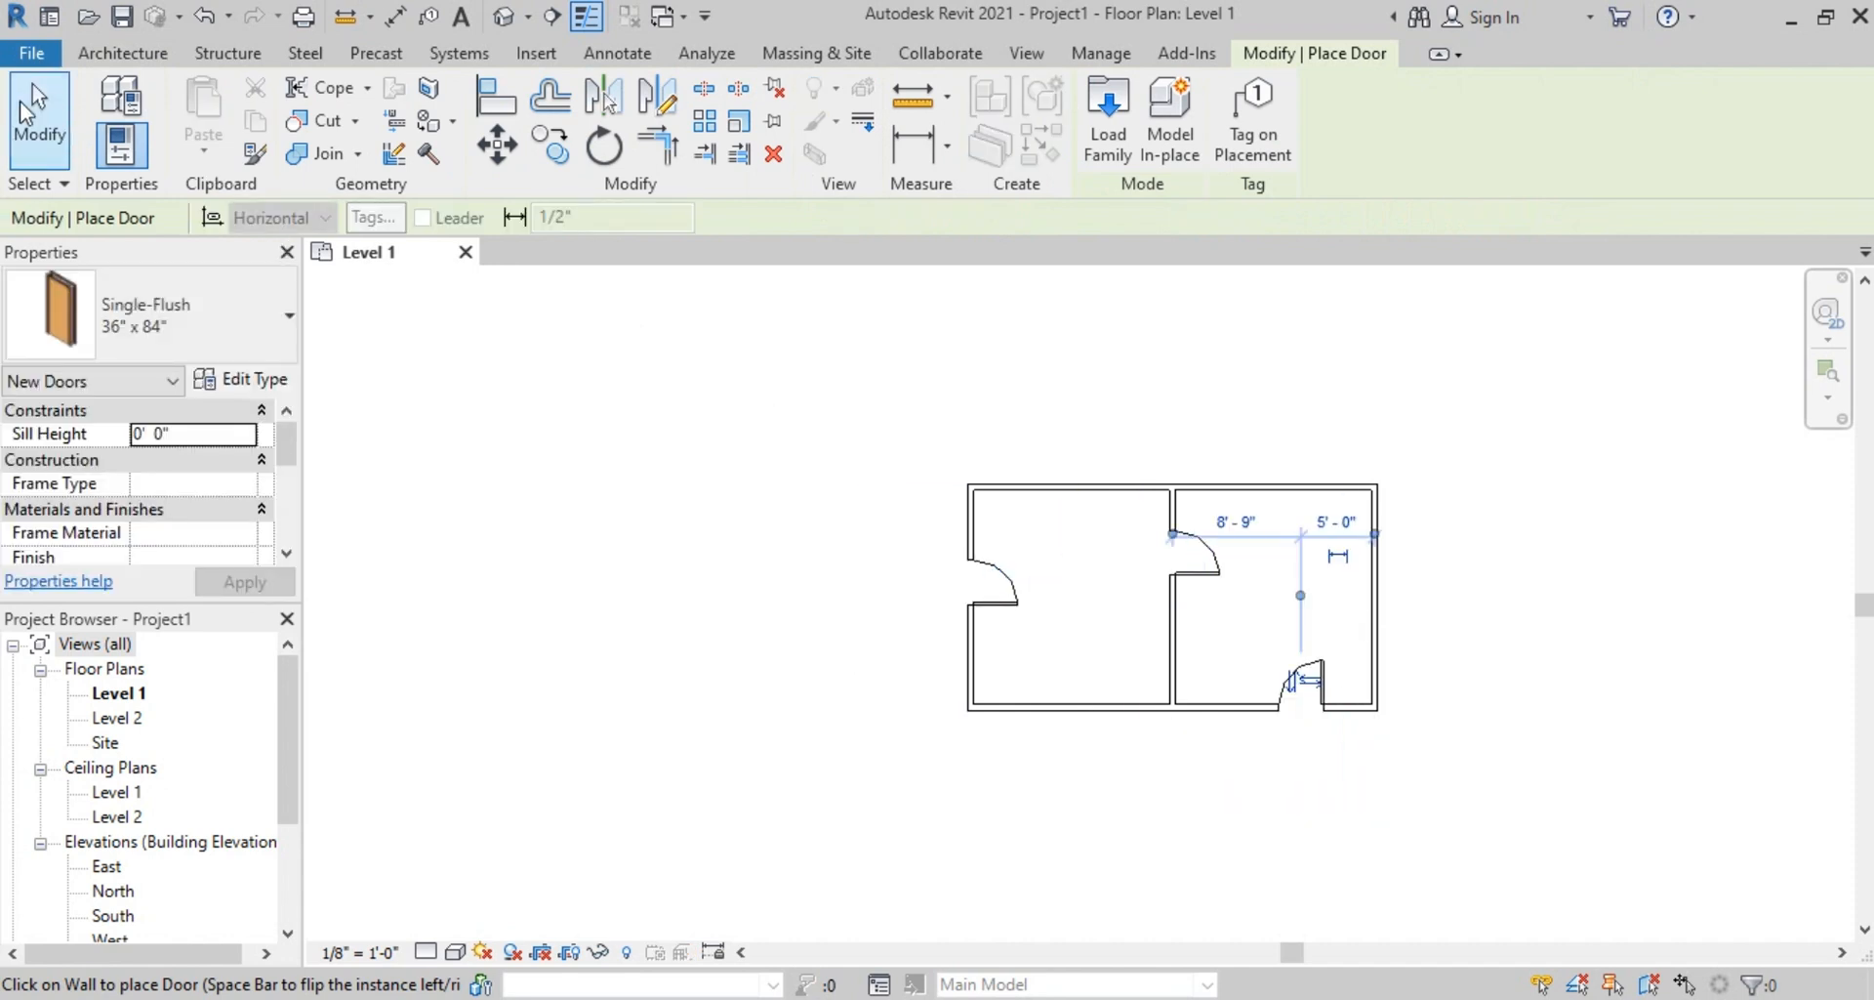
click(39, 116)
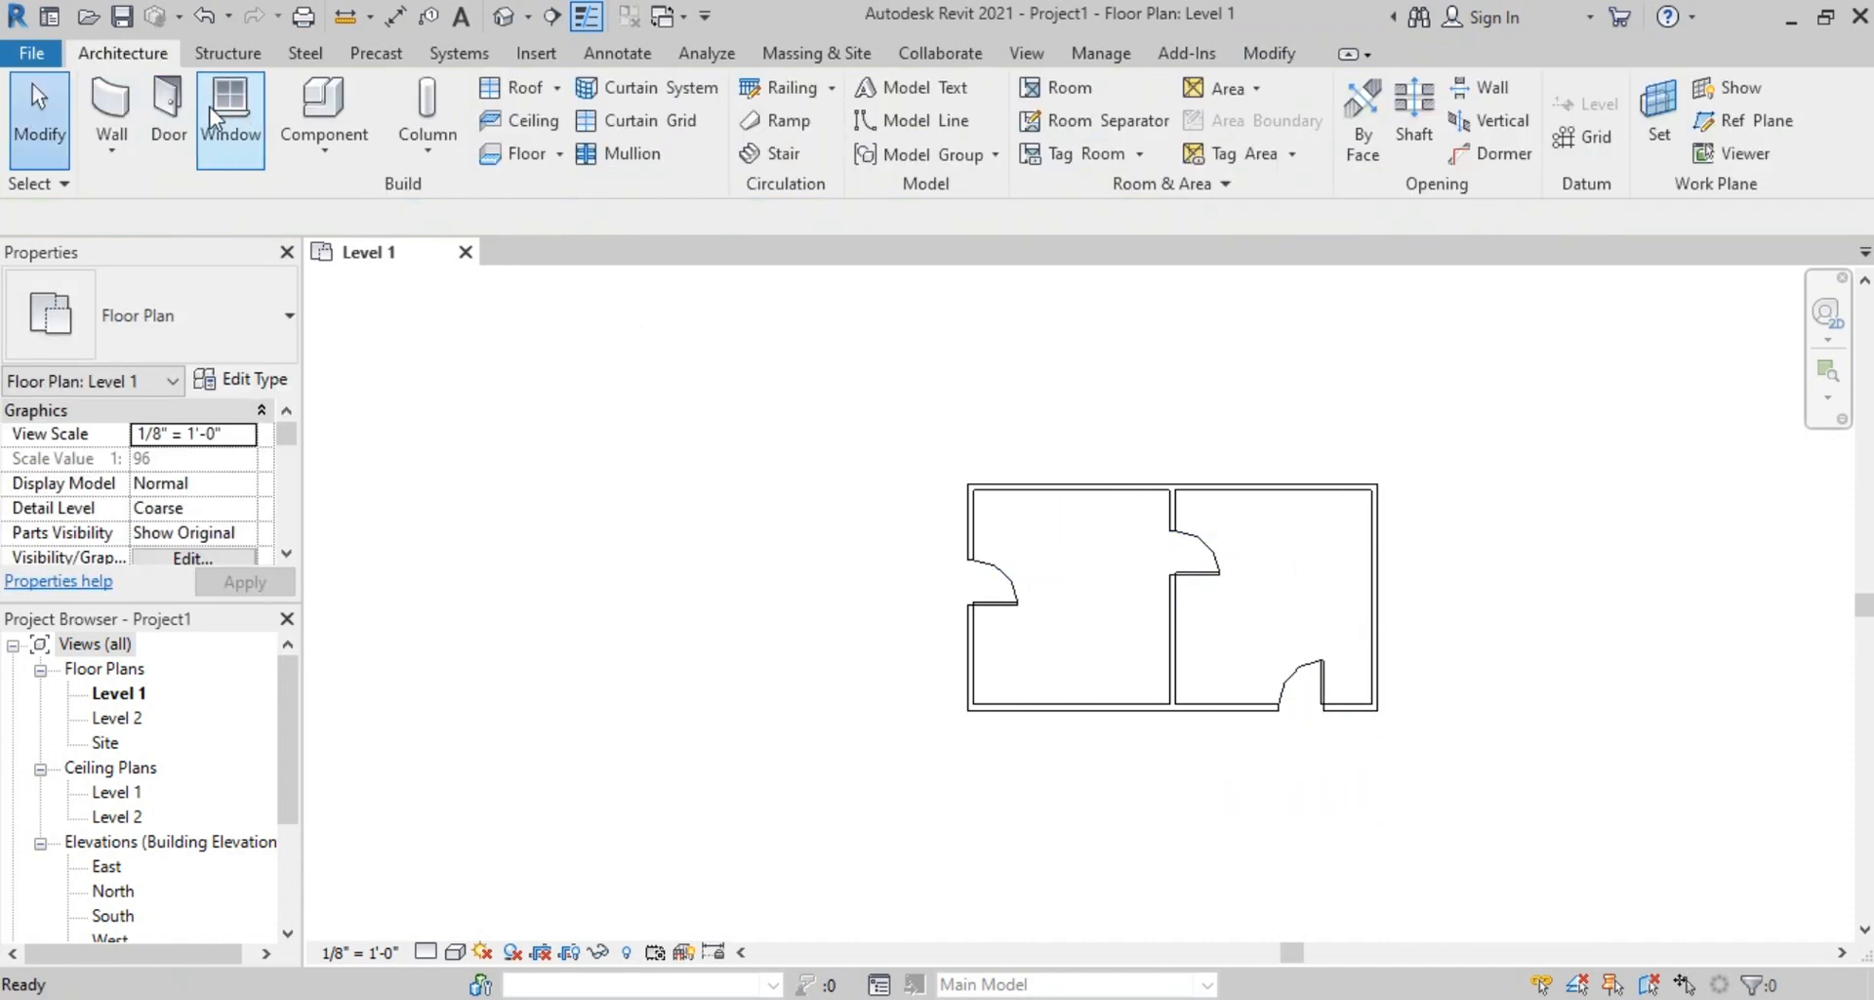
Place six Fixed 36" x 48" windows: two in the upper wall, one each in the lower, right, partition and left walls
click(1069, 703)
click(1071, 486)
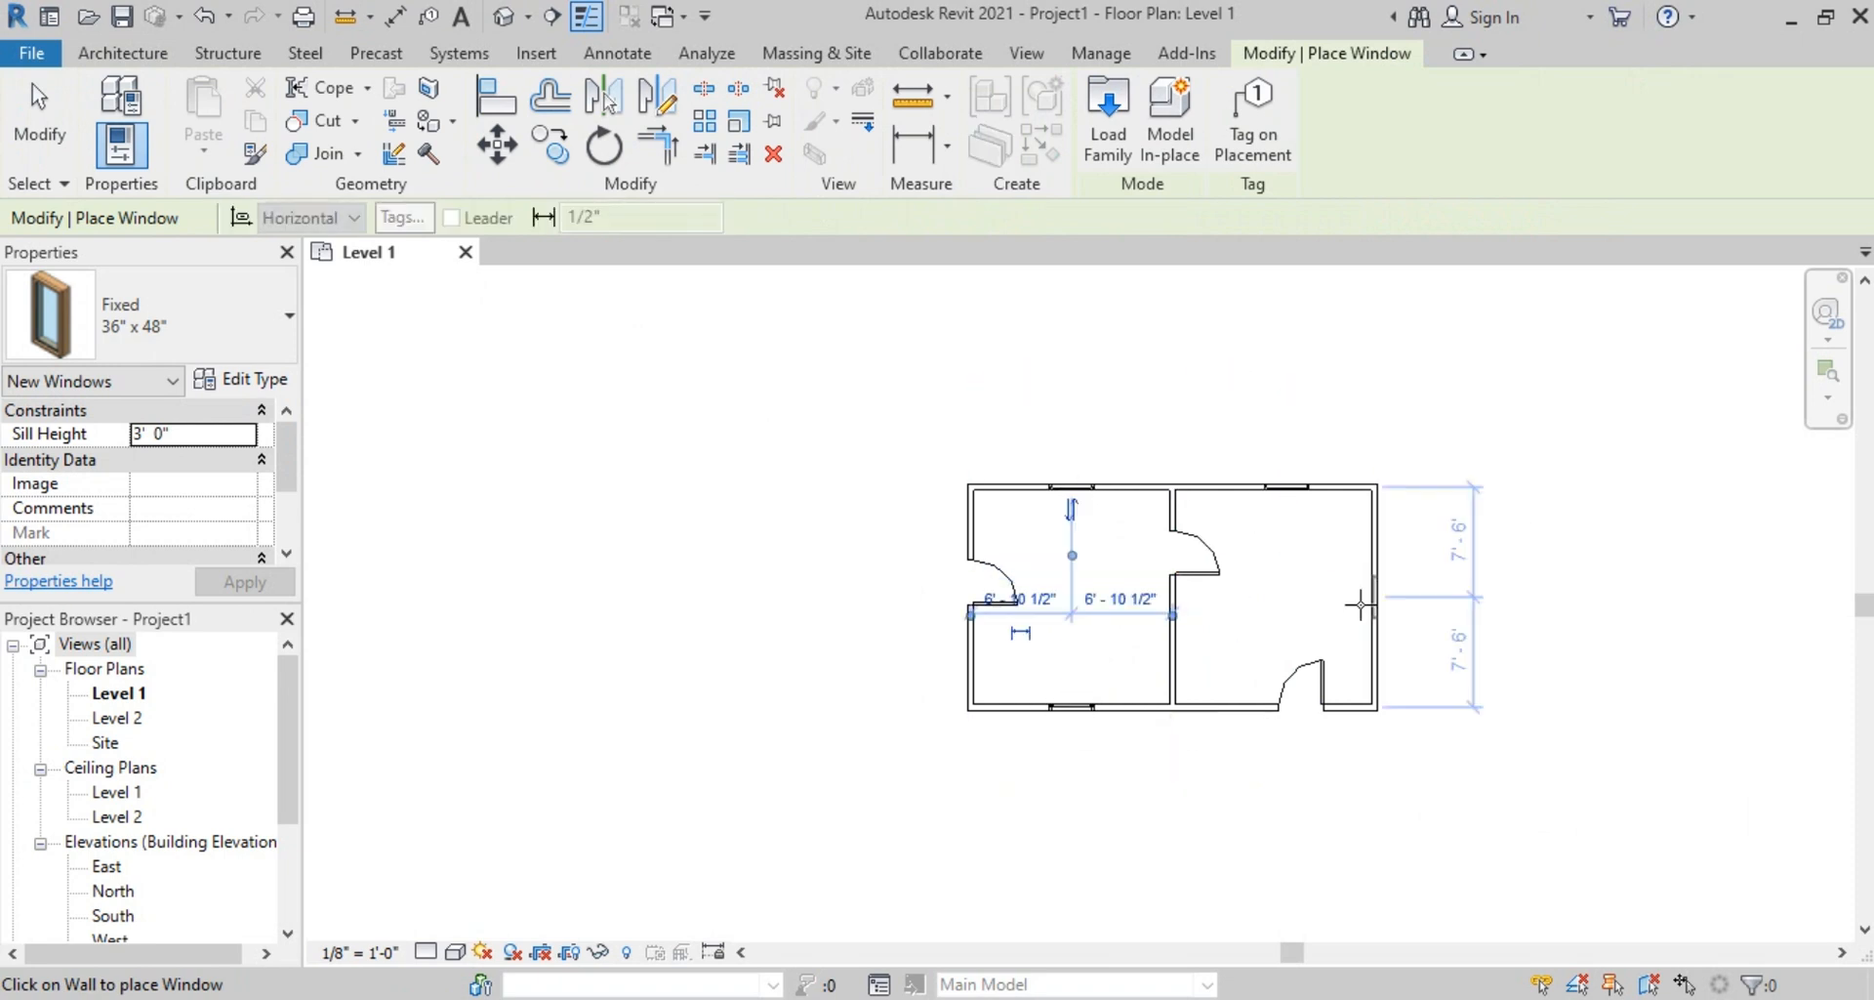
click(1374, 600)
click(1171, 652)
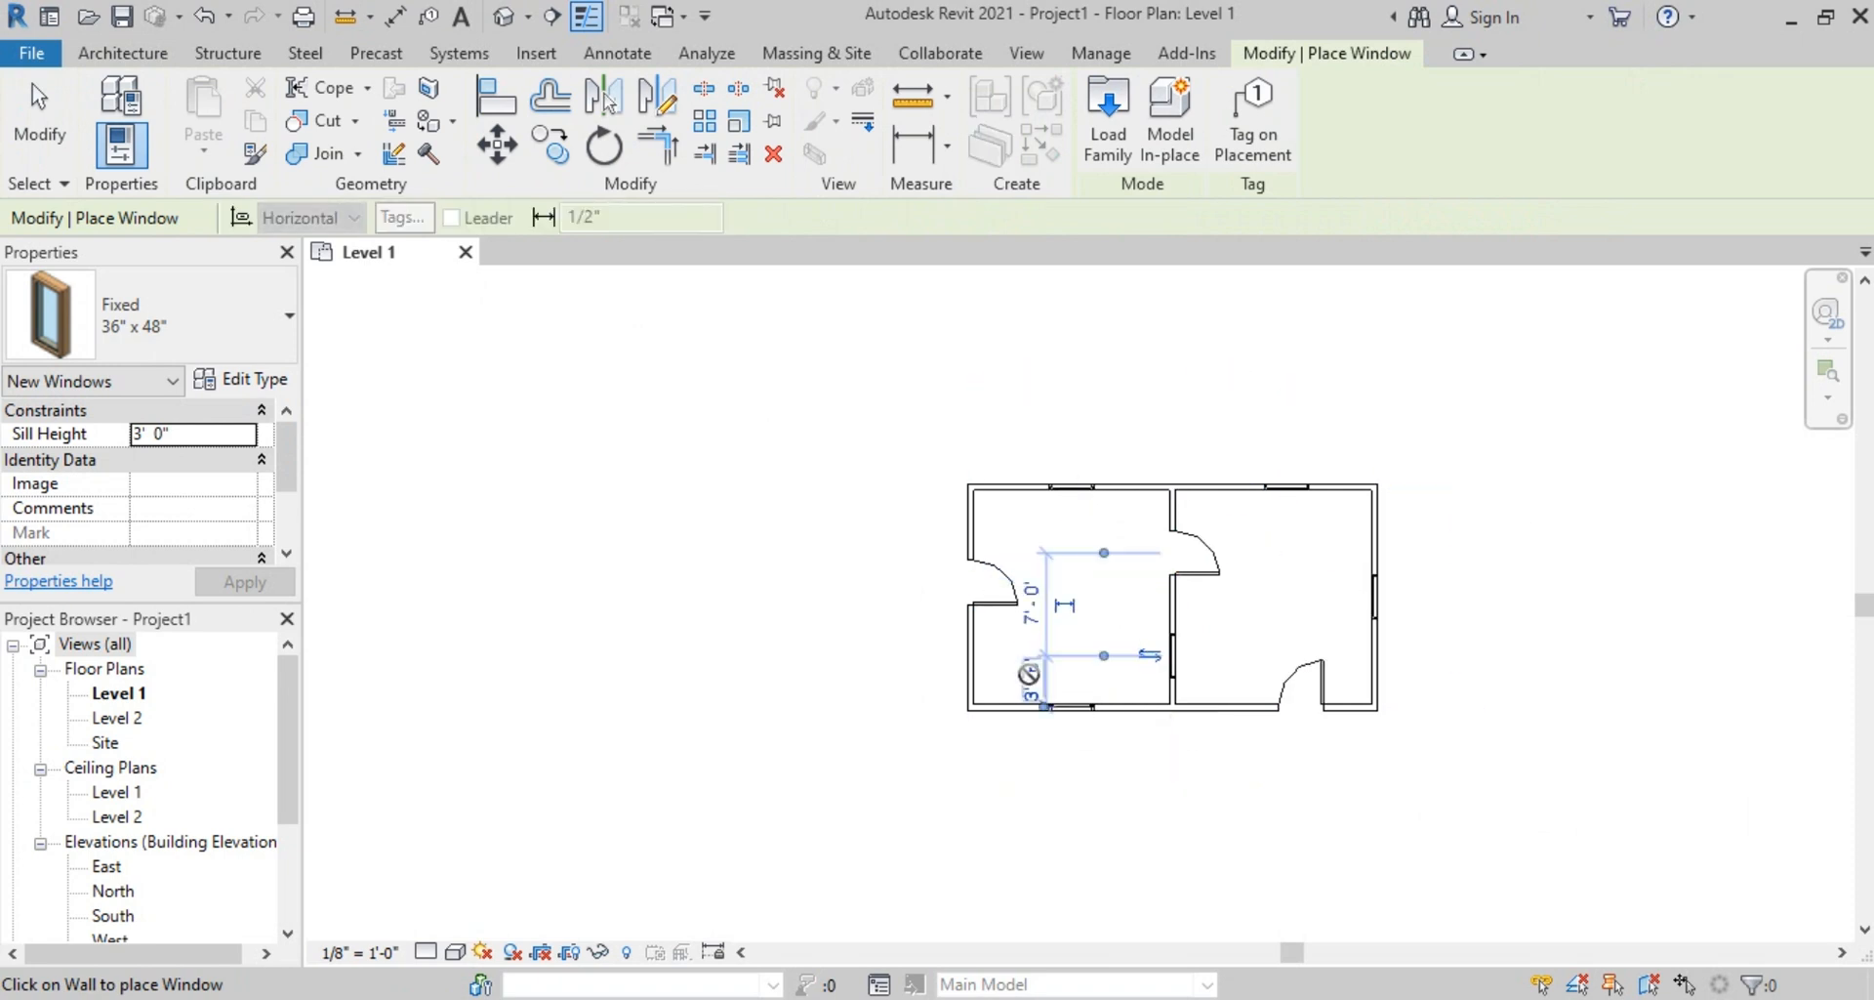
click(971, 663)
key(Escape)
key(Escape)
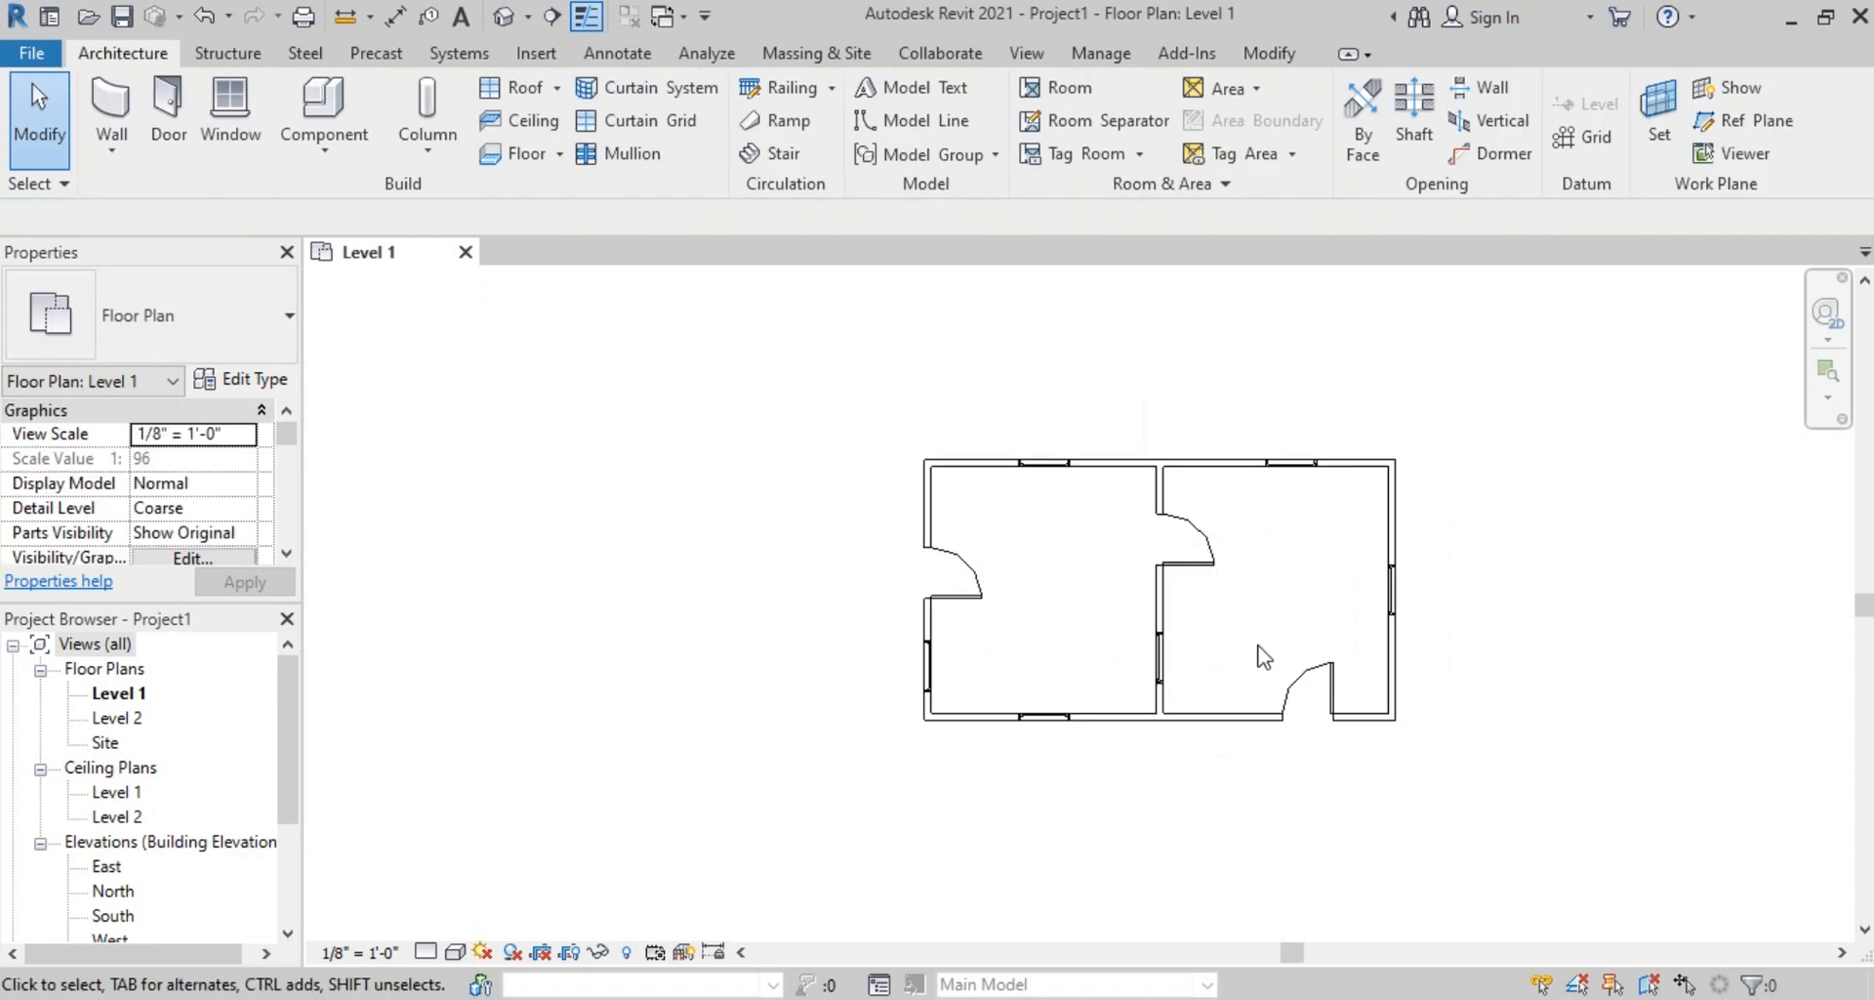
Prepare a print of the Level 1 plan with Microsoft Print to PDF as the printer and Current window as the range
scroll(1330, 615, up, 3)
middle_drag(1330, 615, 1334, 626)
middle_drag(1251, 561, 1233, 575)
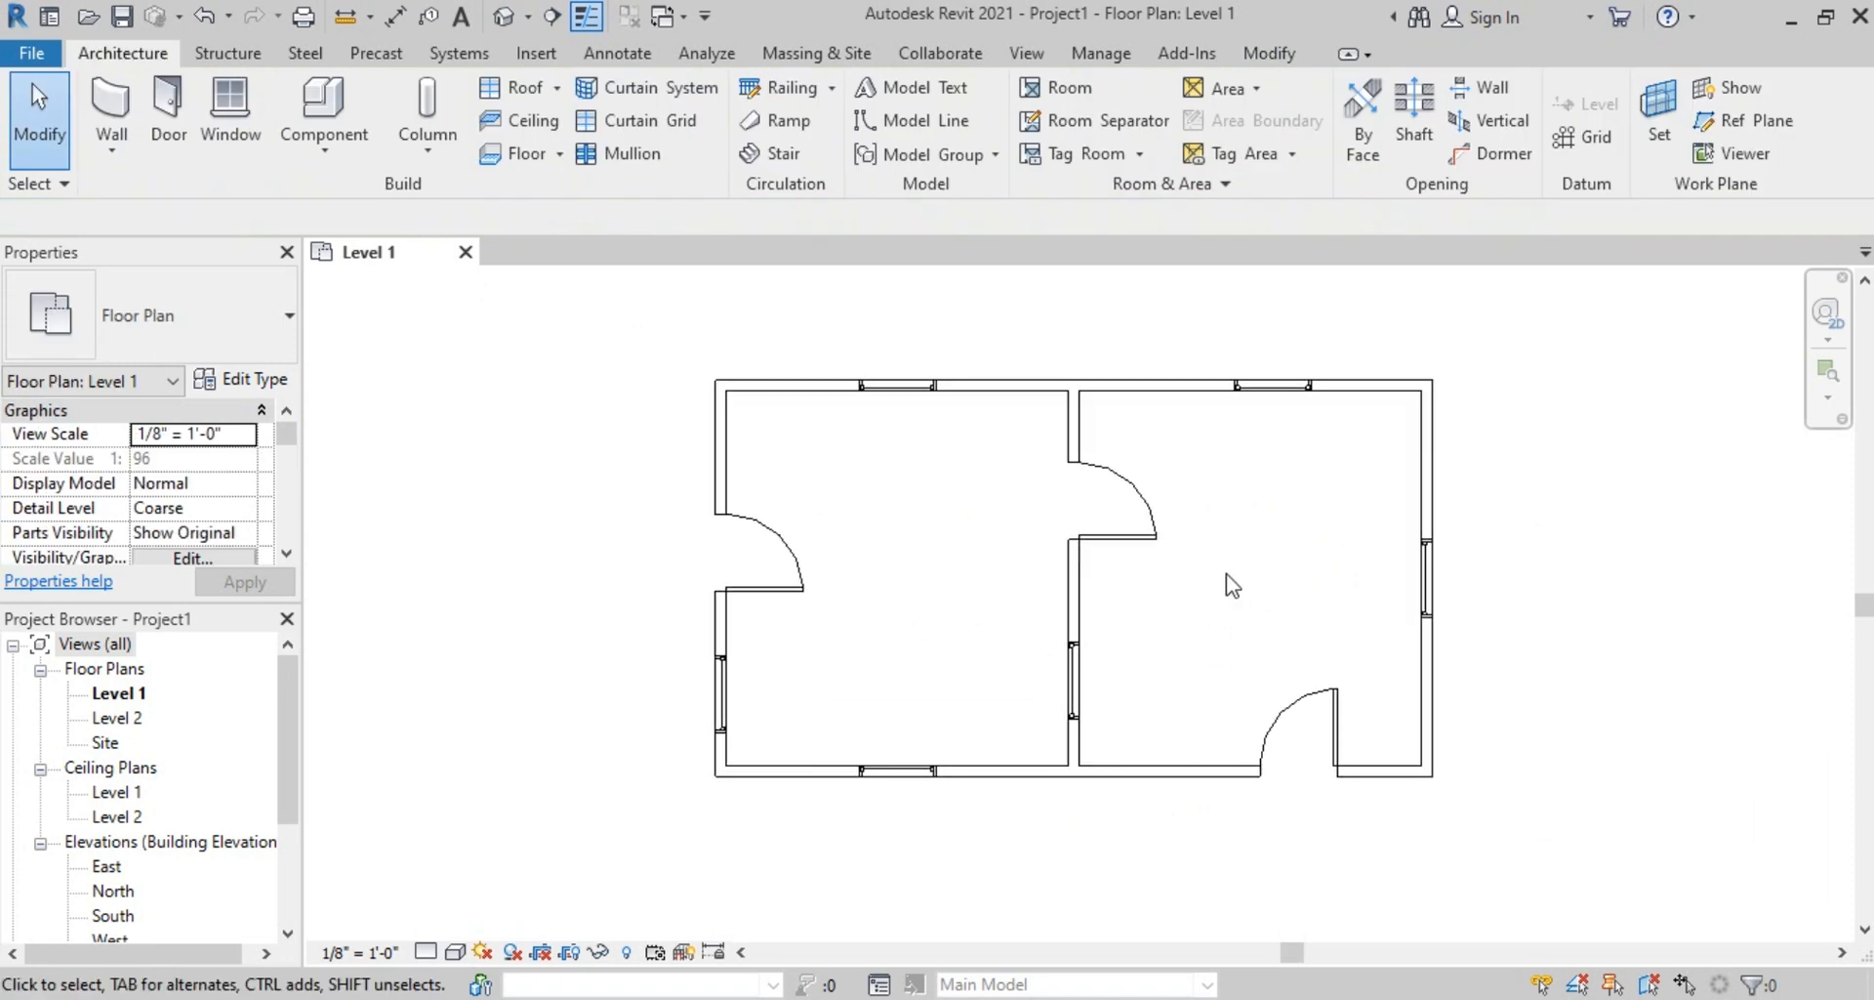
click(34, 56)
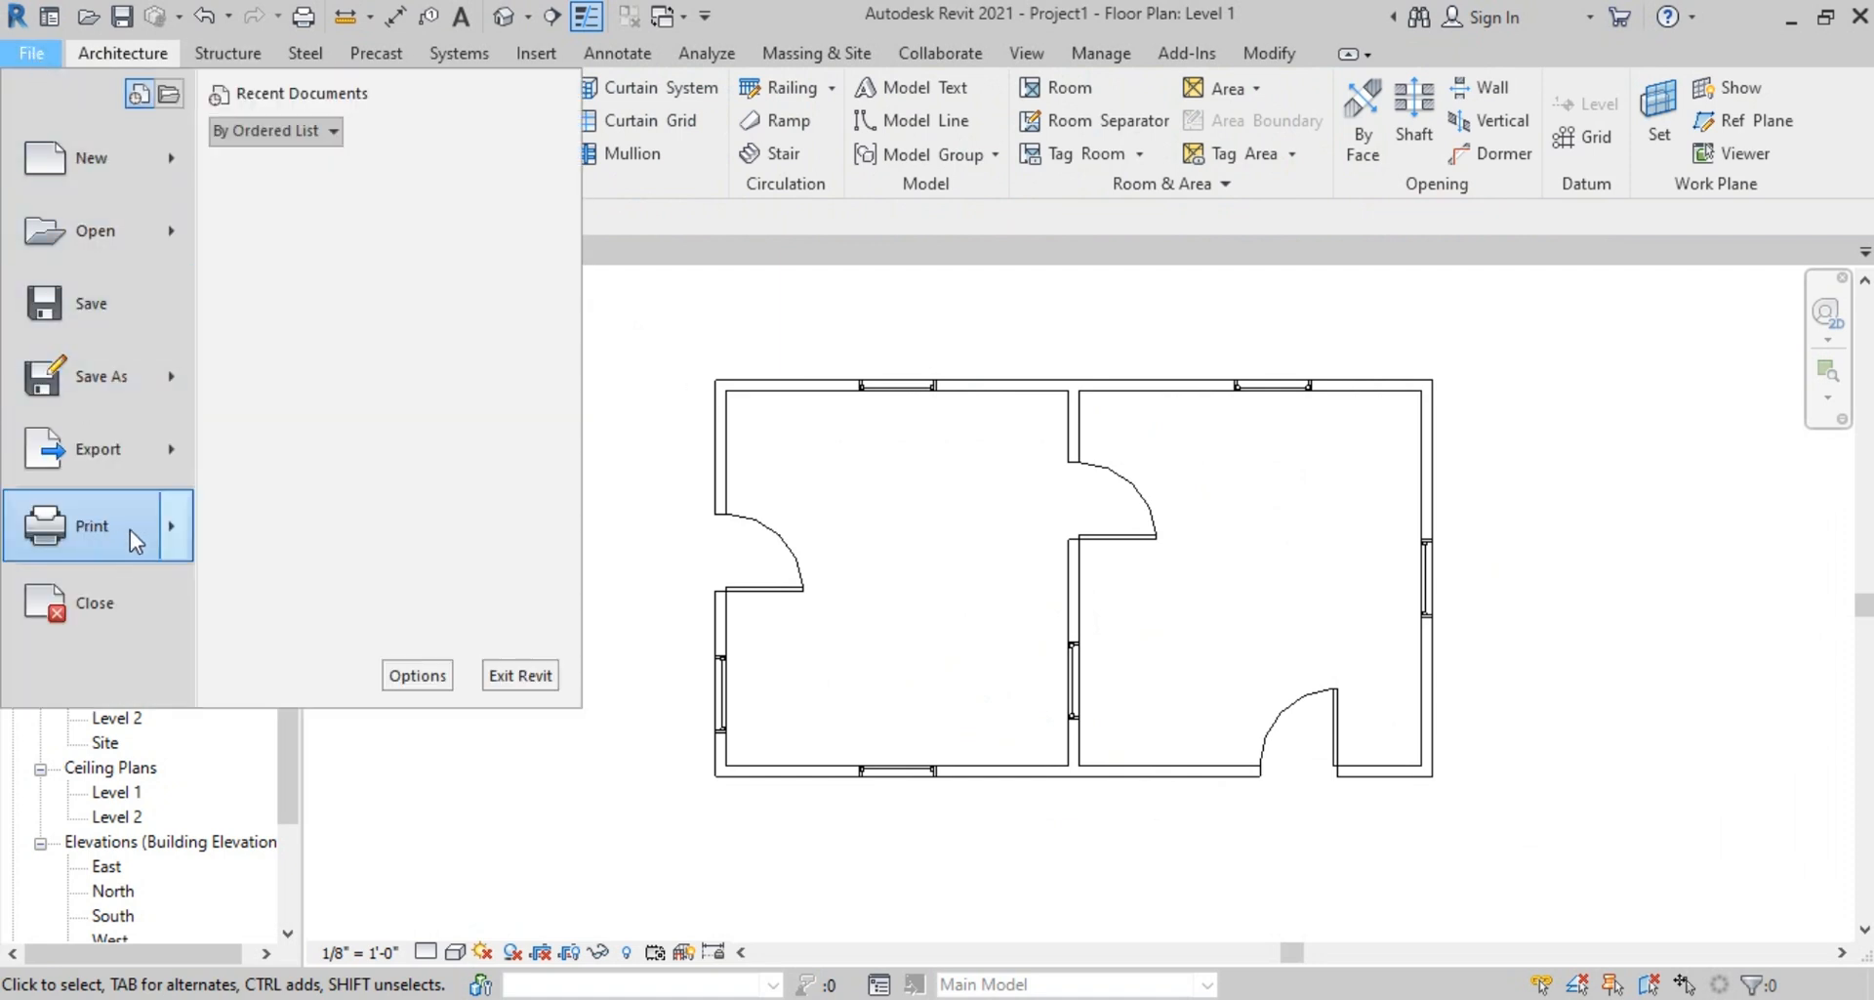
click(102, 535)
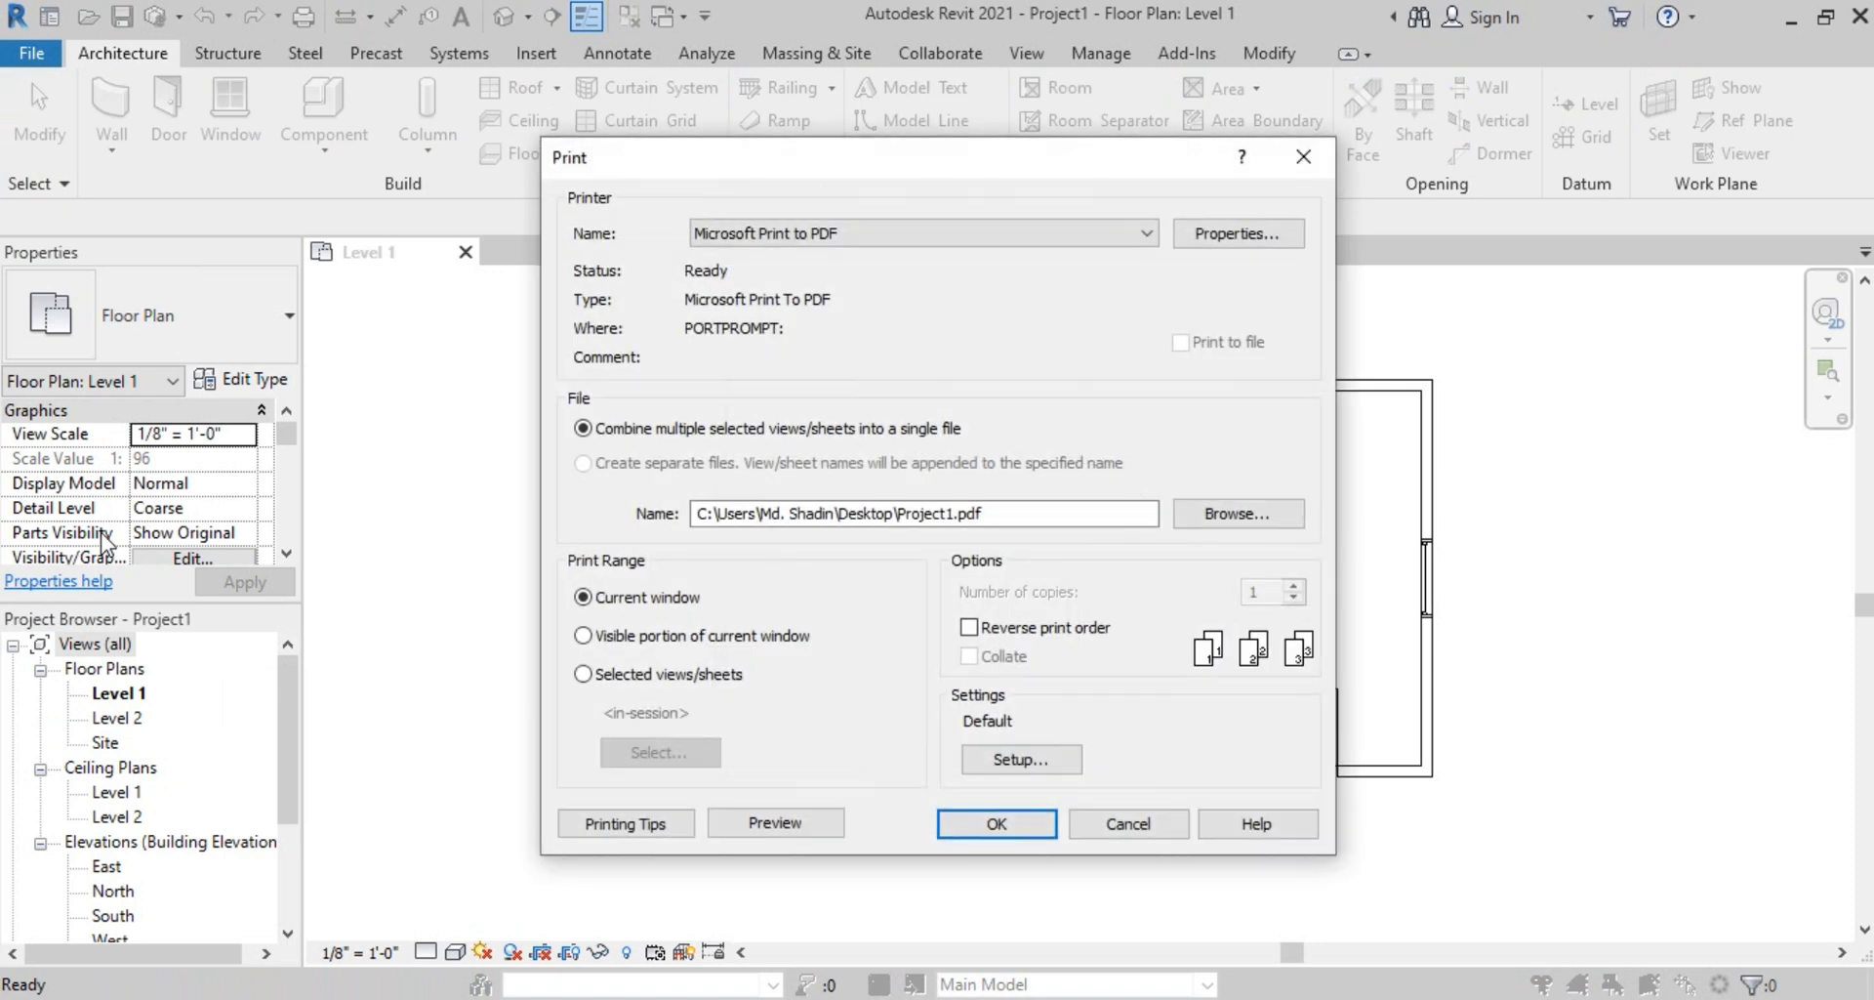
mouse_move(912, 154)
mouse_down()
mouse_move(941, 146)
mouse_move(890, 141)
mouse_up()
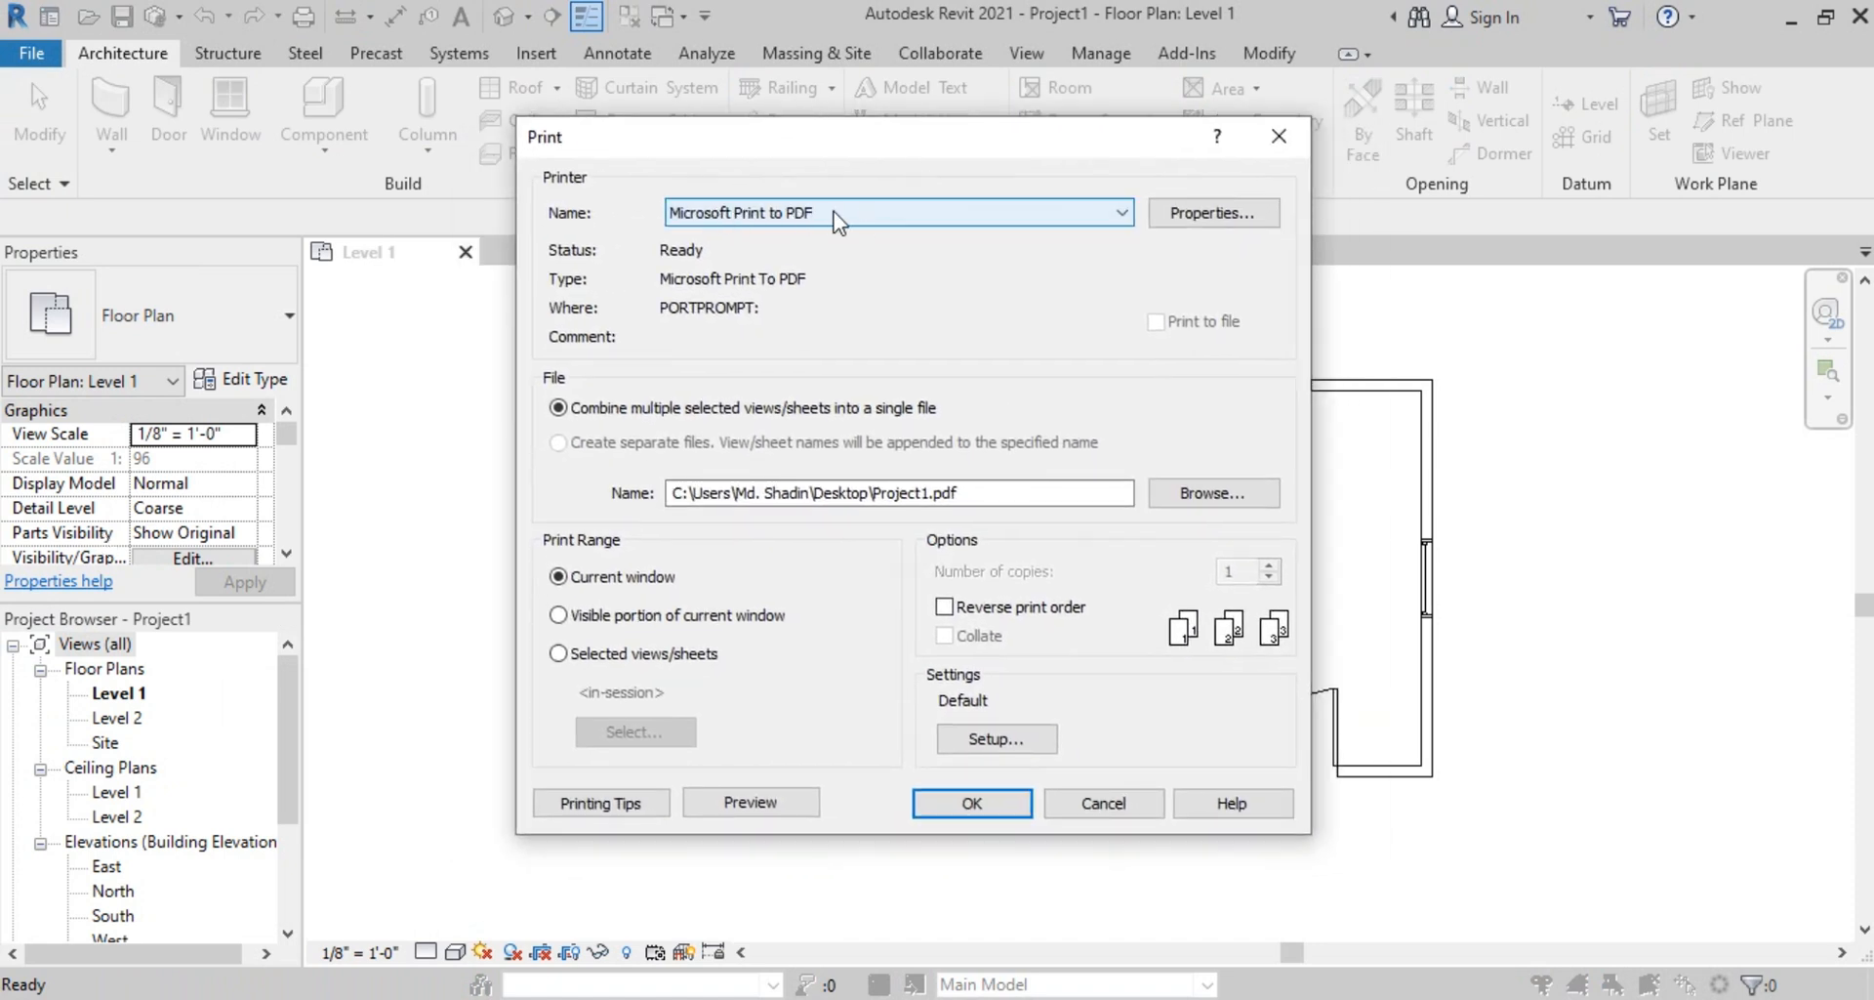
click(896, 215)
click(896, 215)
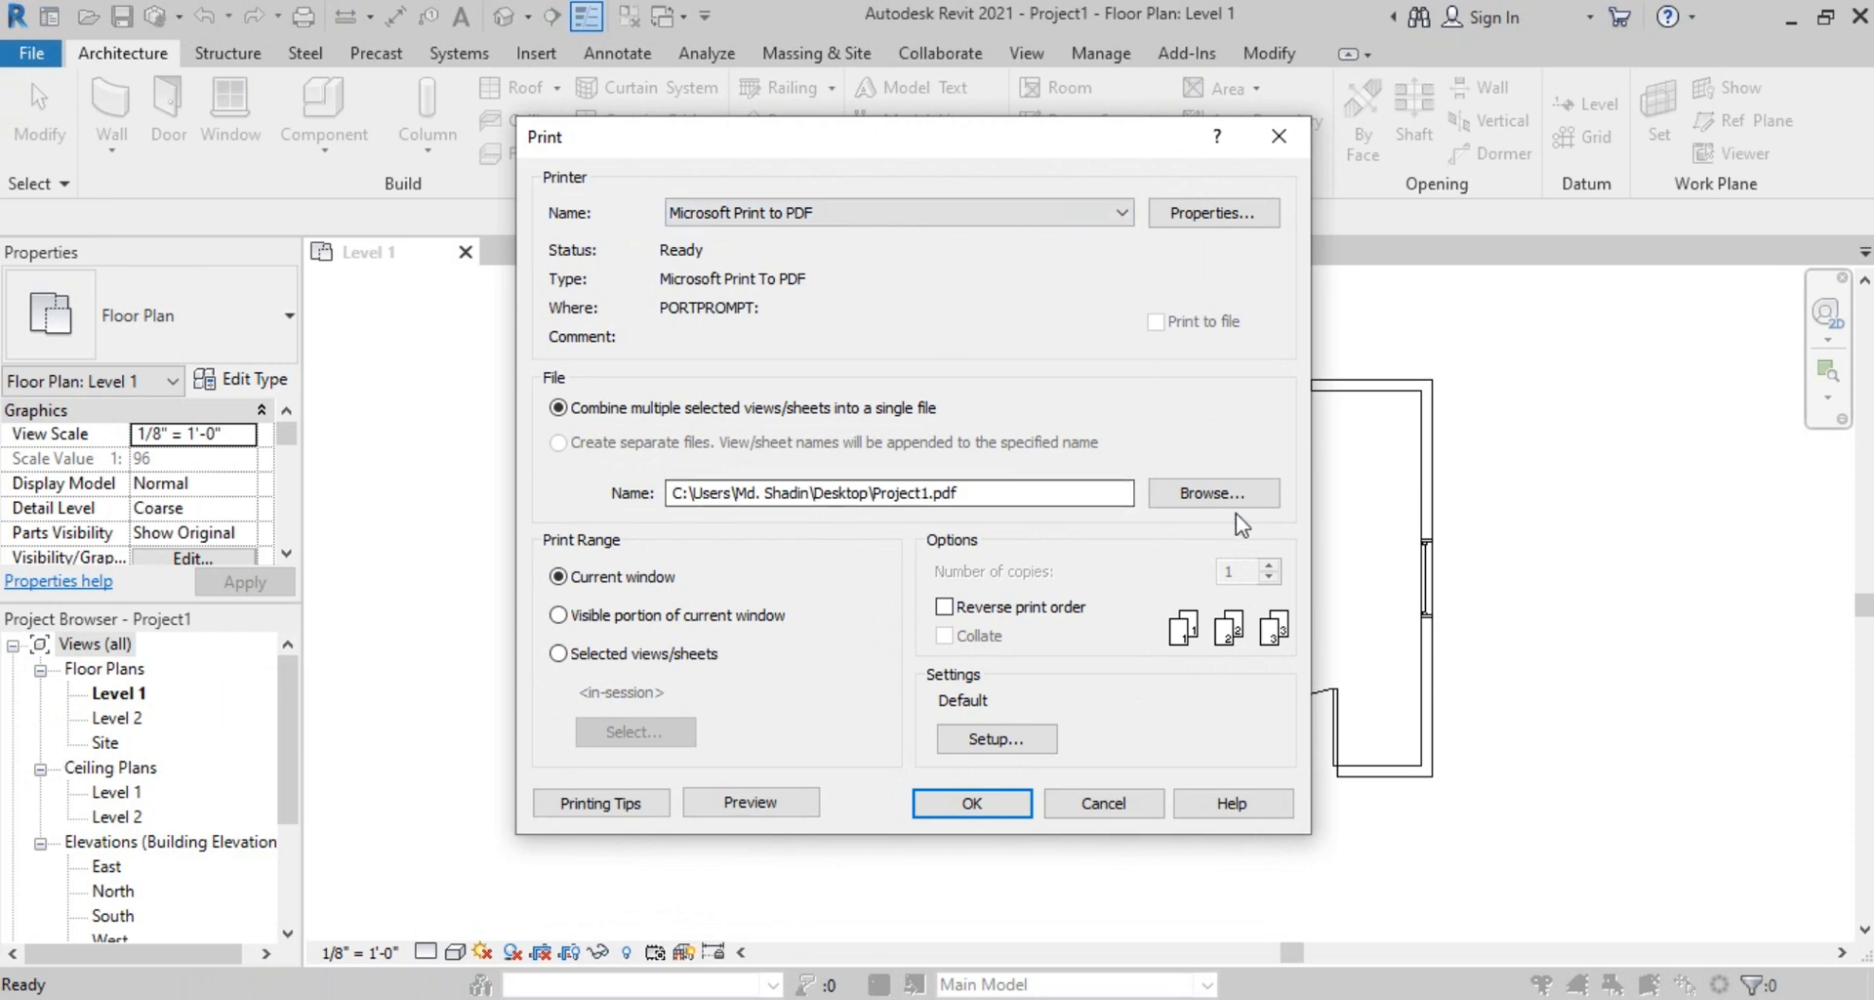
click(1202, 498)
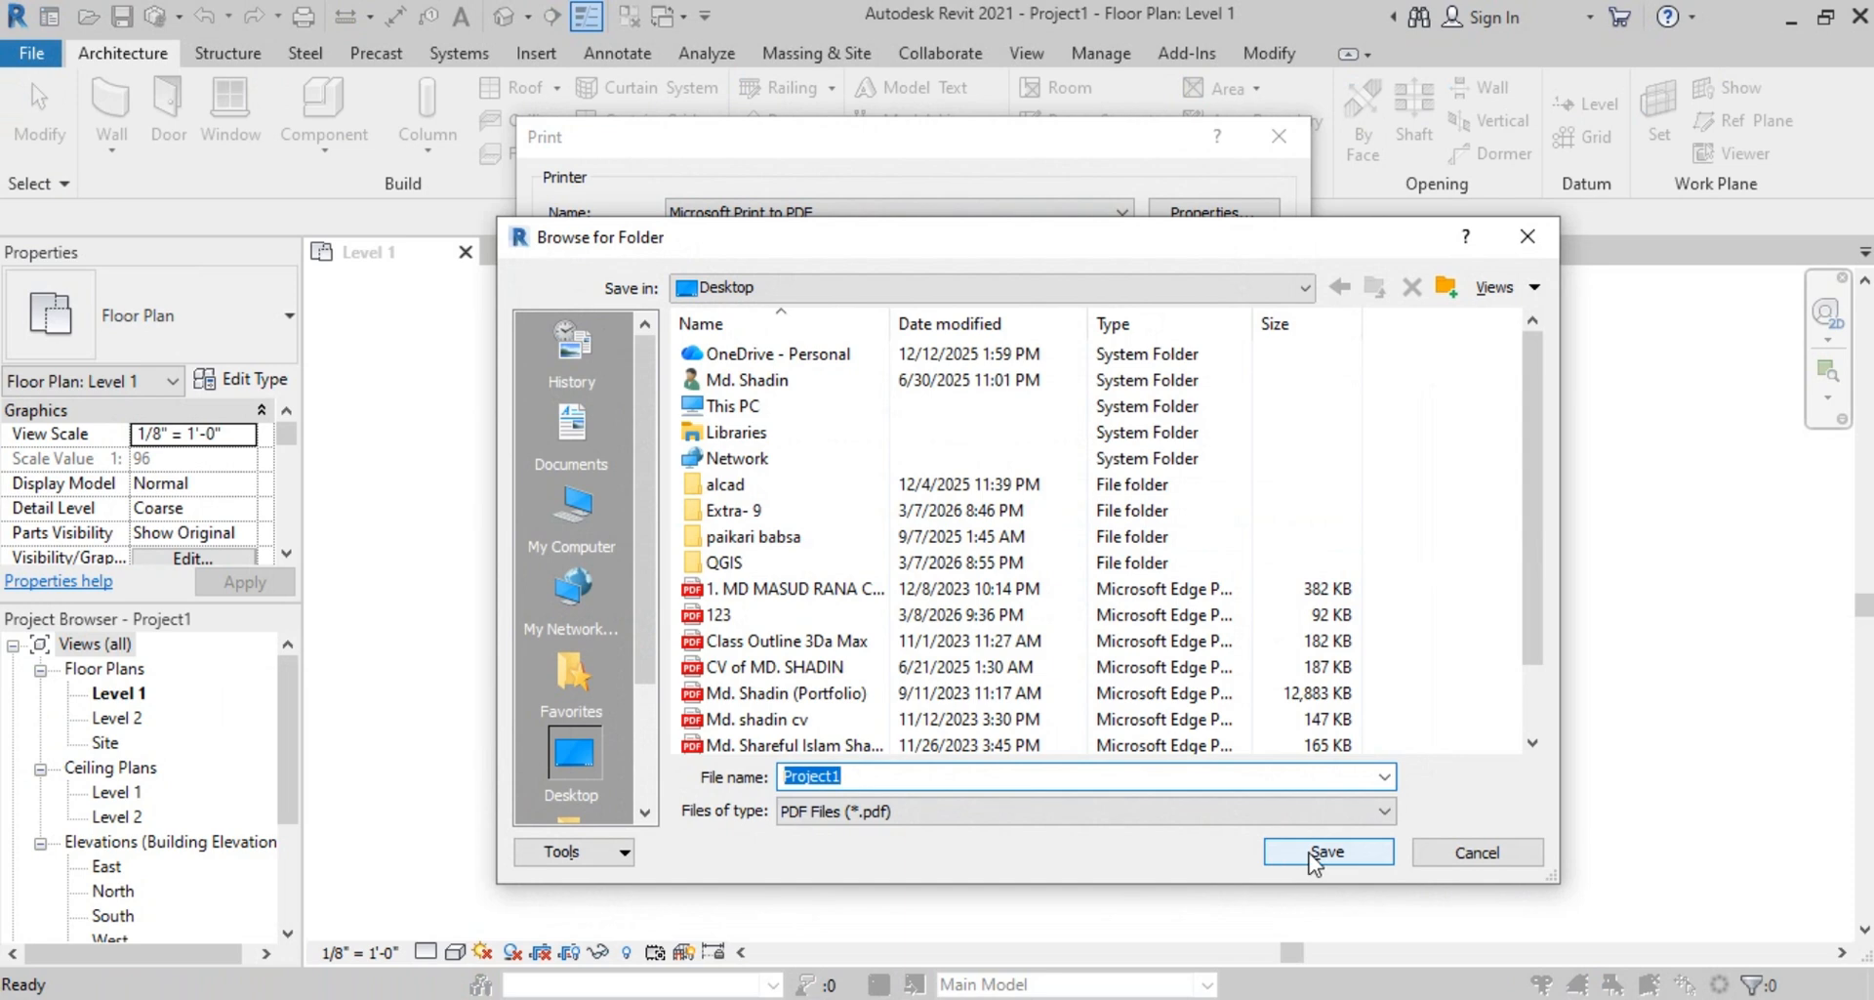
click(1534, 240)
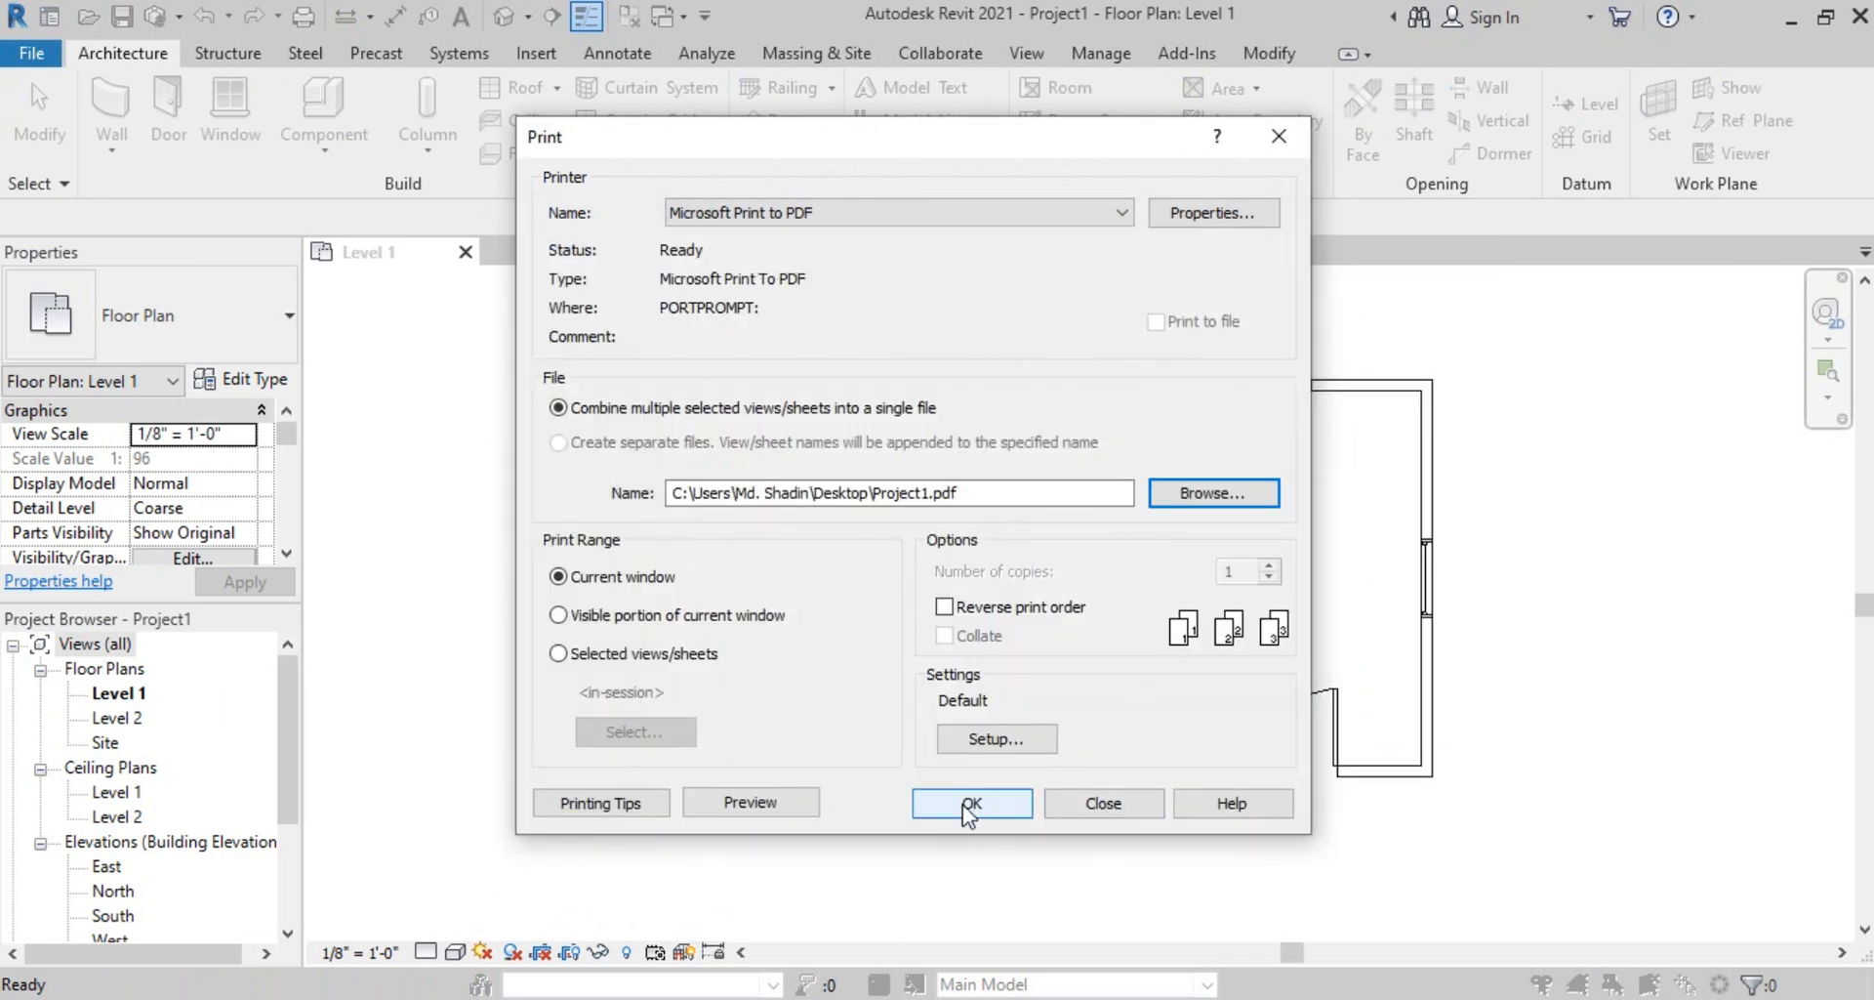
Print the plan and save the output on the Desktop as a PDF document named 999
click(982, 810)
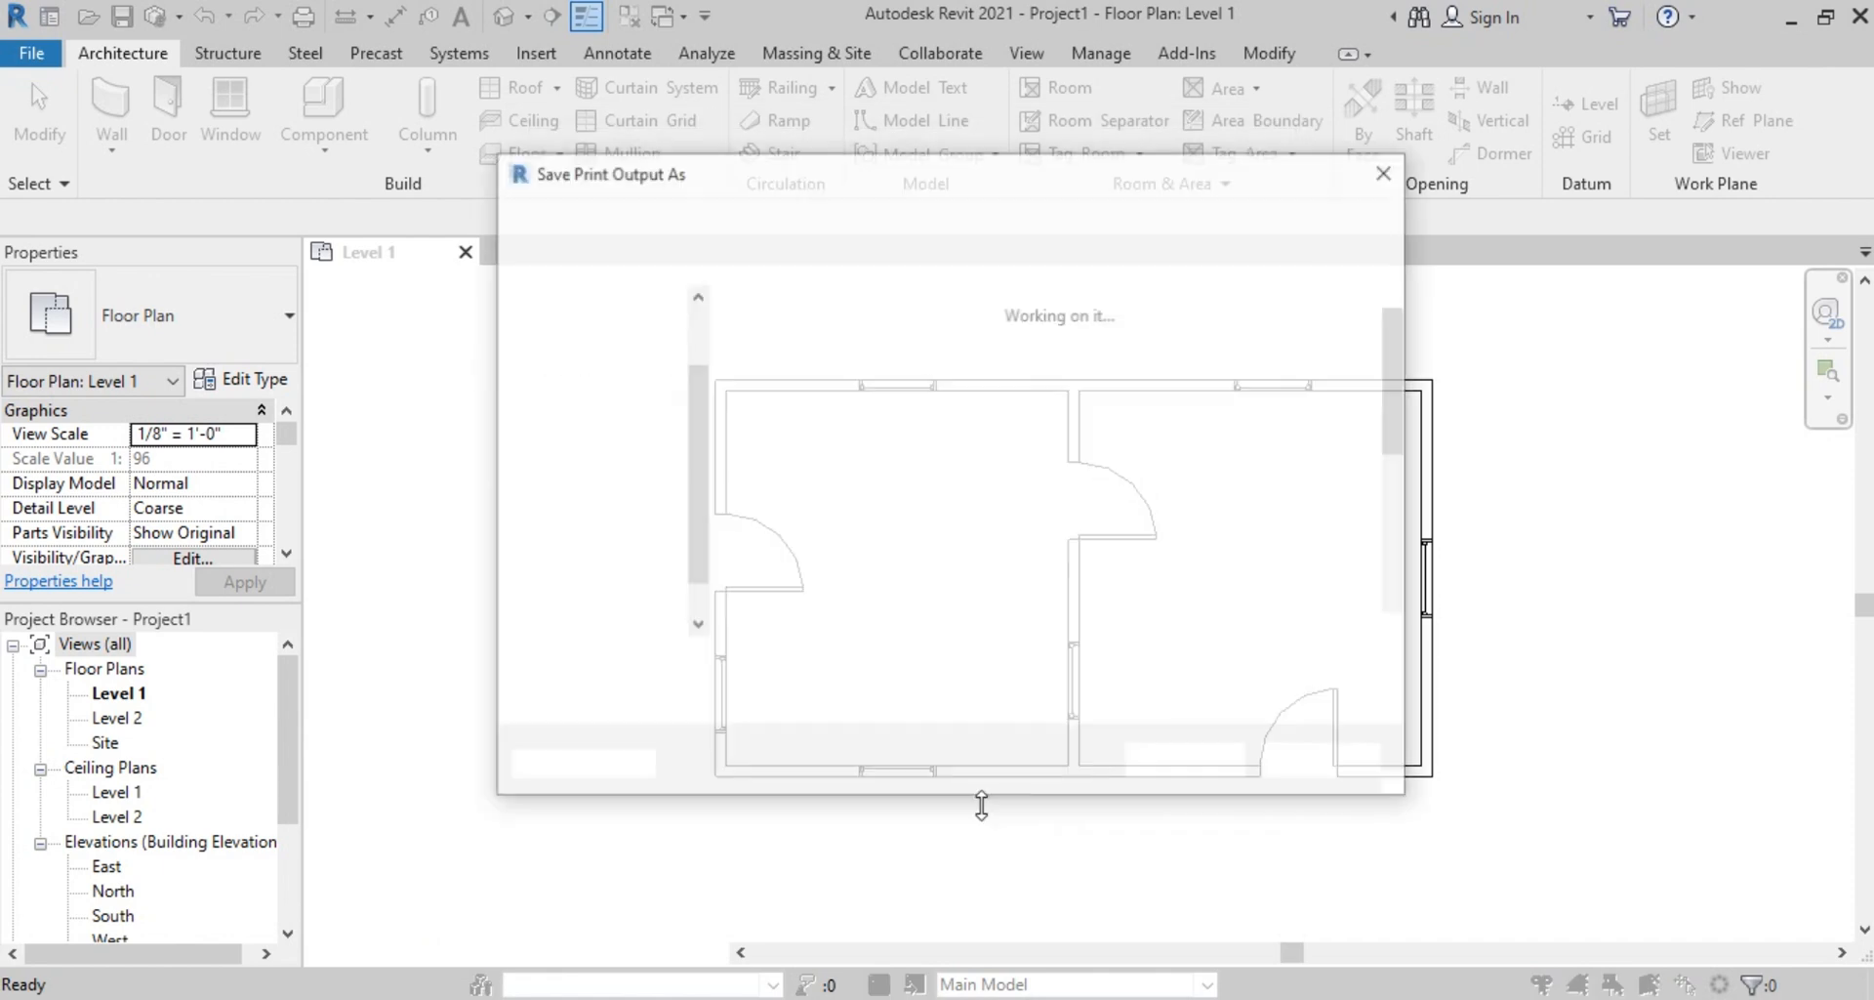
scroll(601, 512, down, 1)
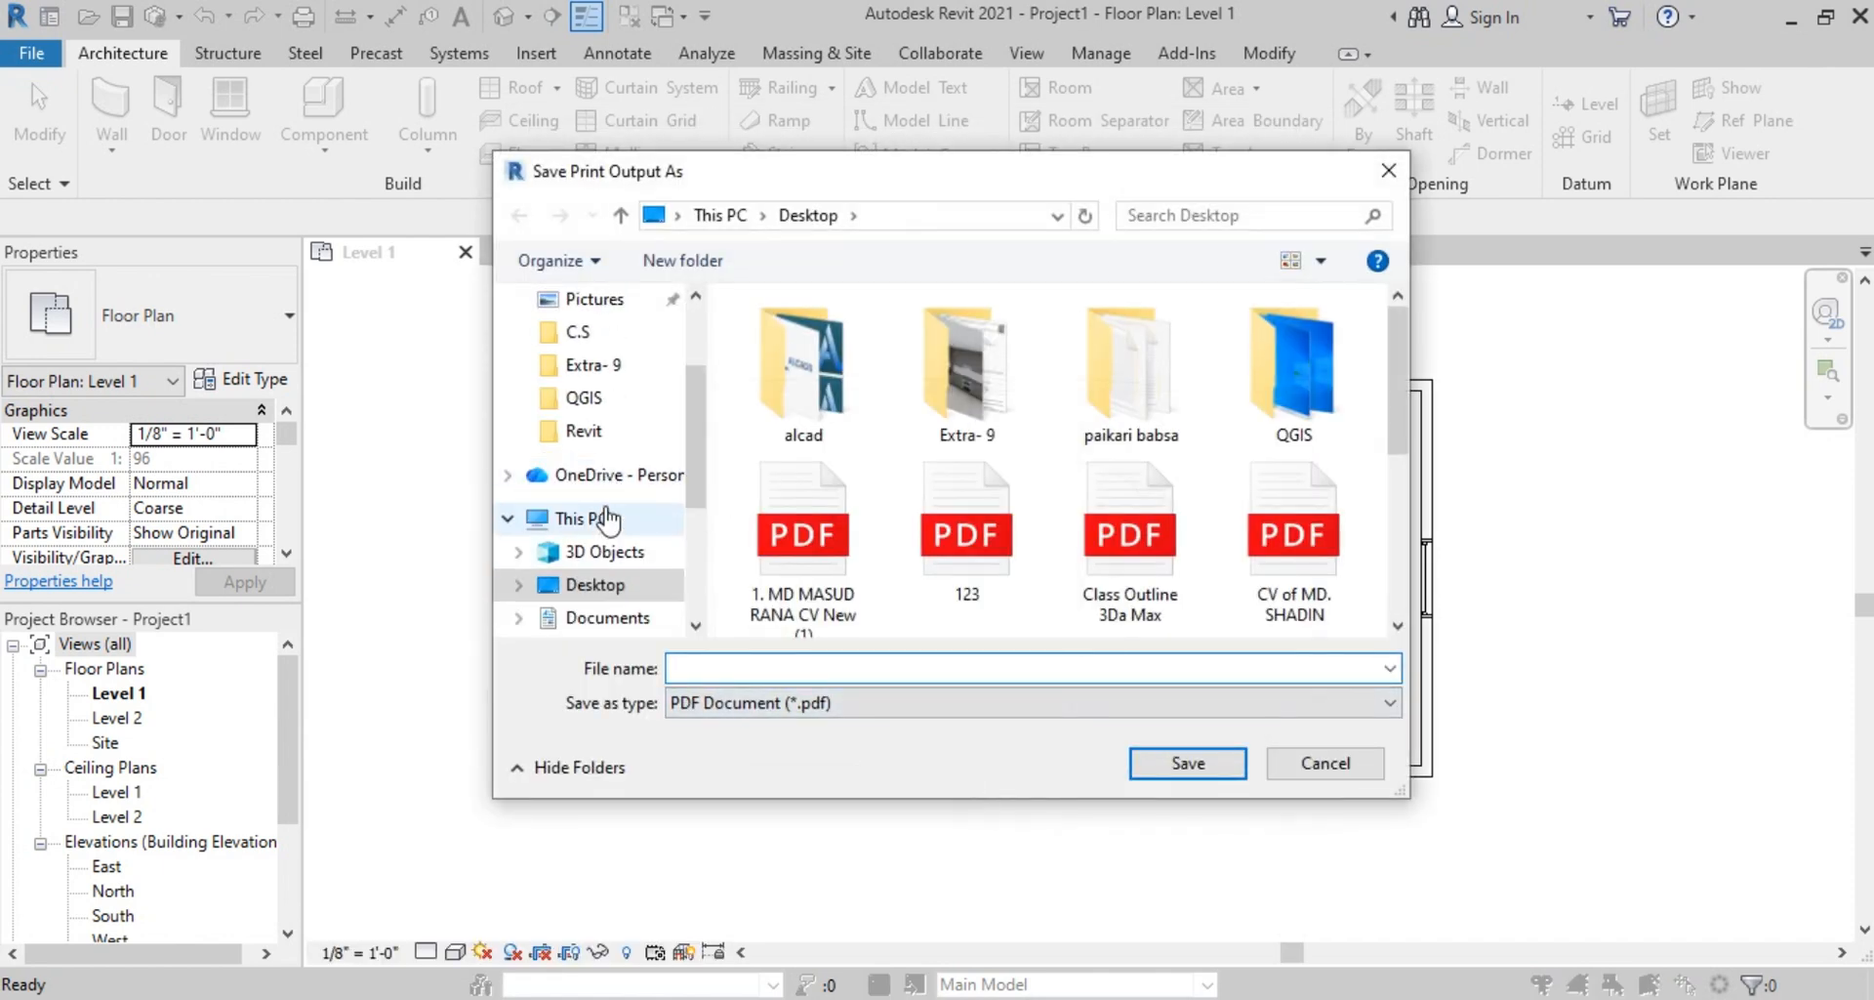
click(611, 589)
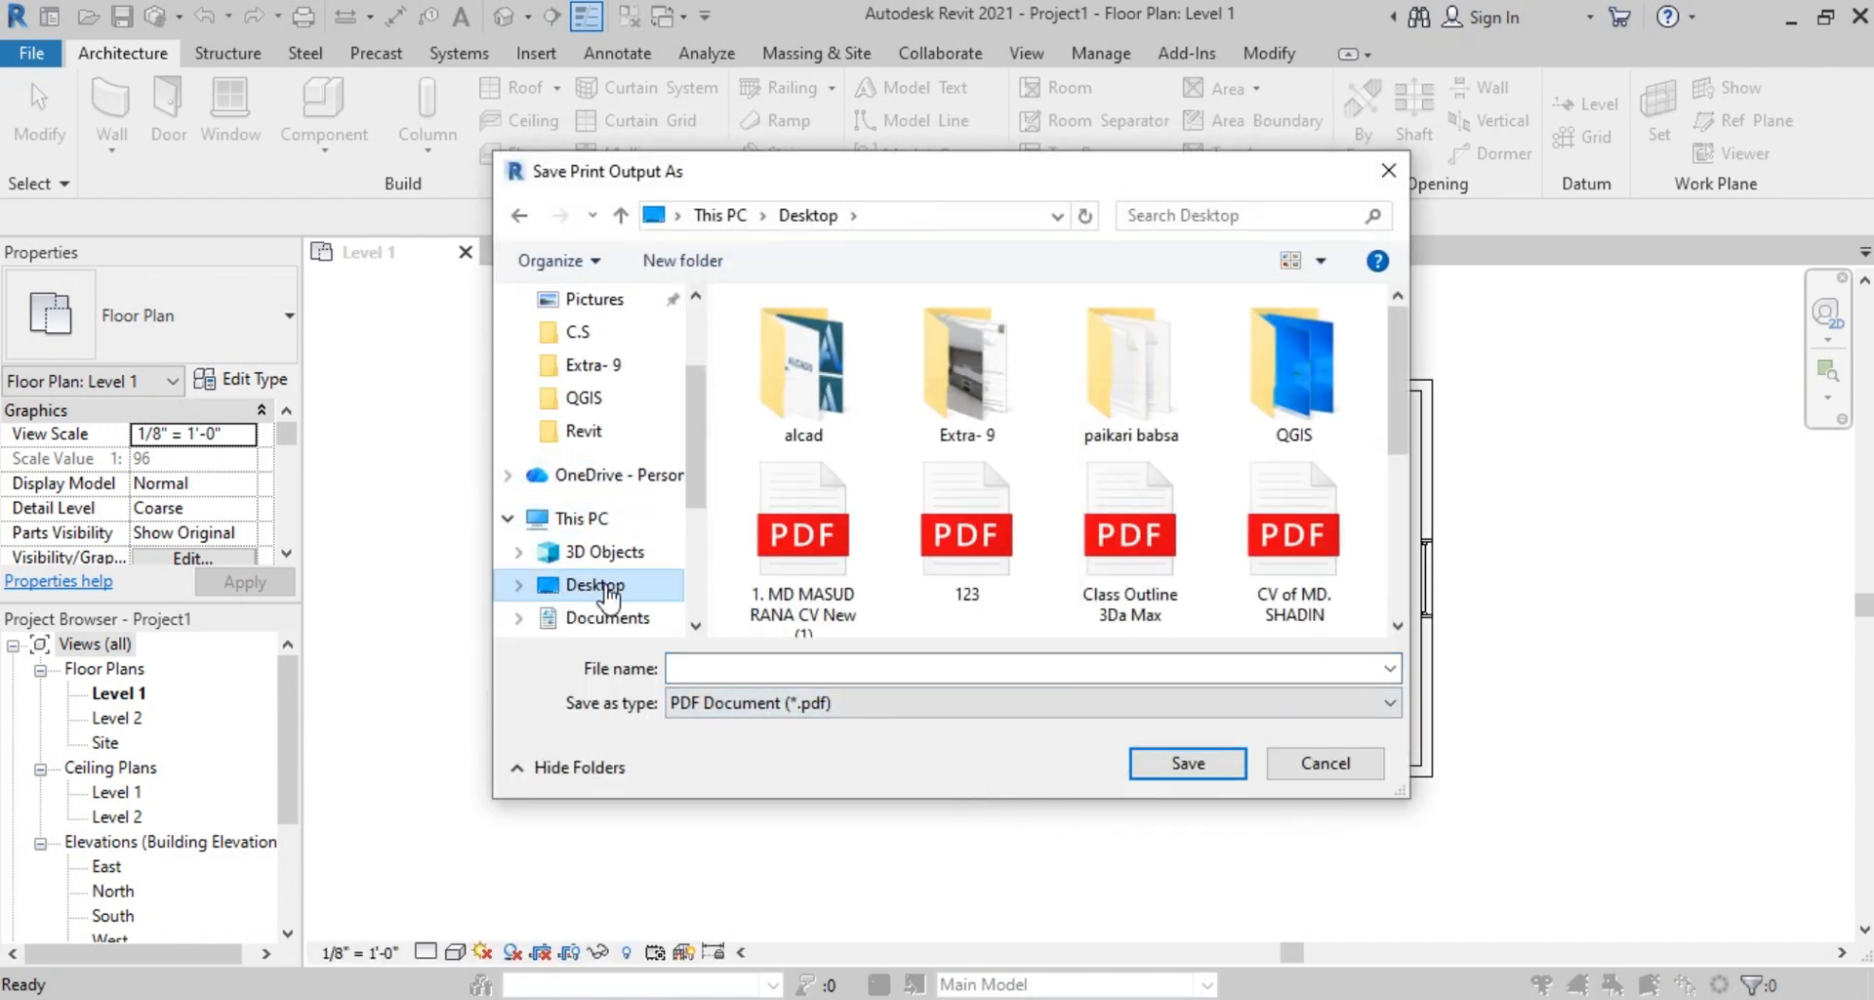
click(754, 667)
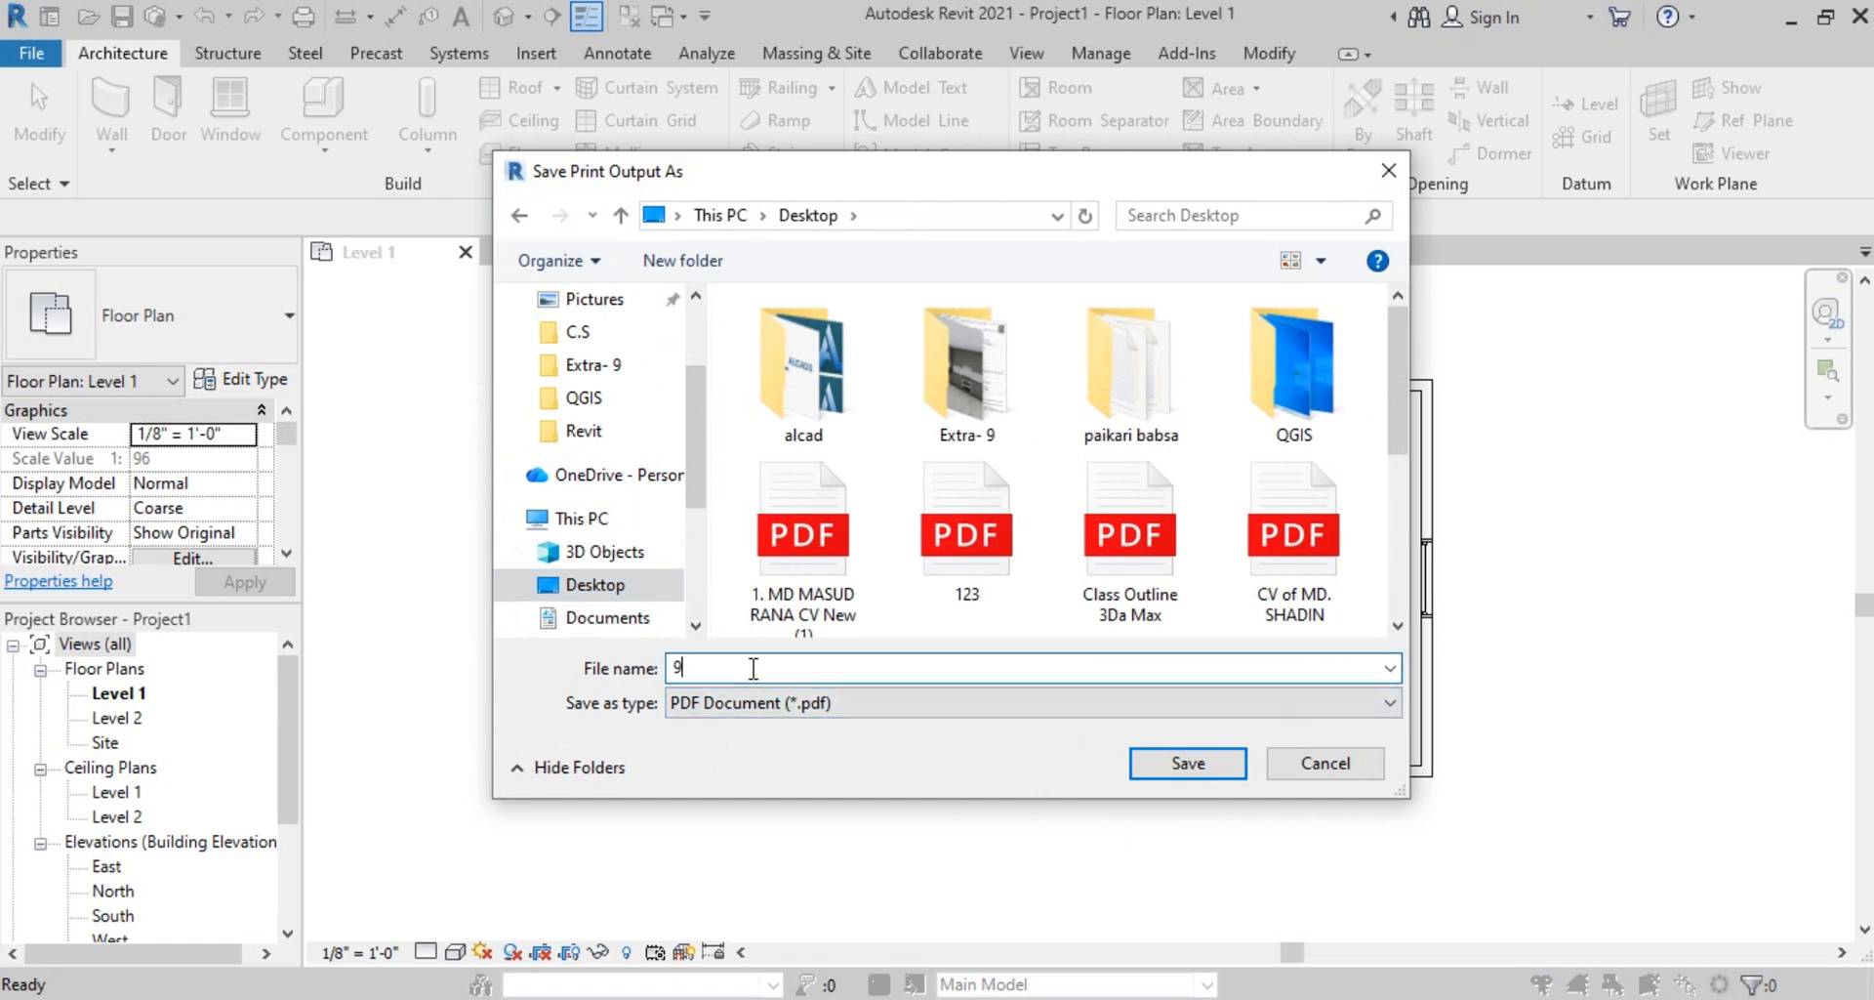
click(869, 709)
click(812, 706)
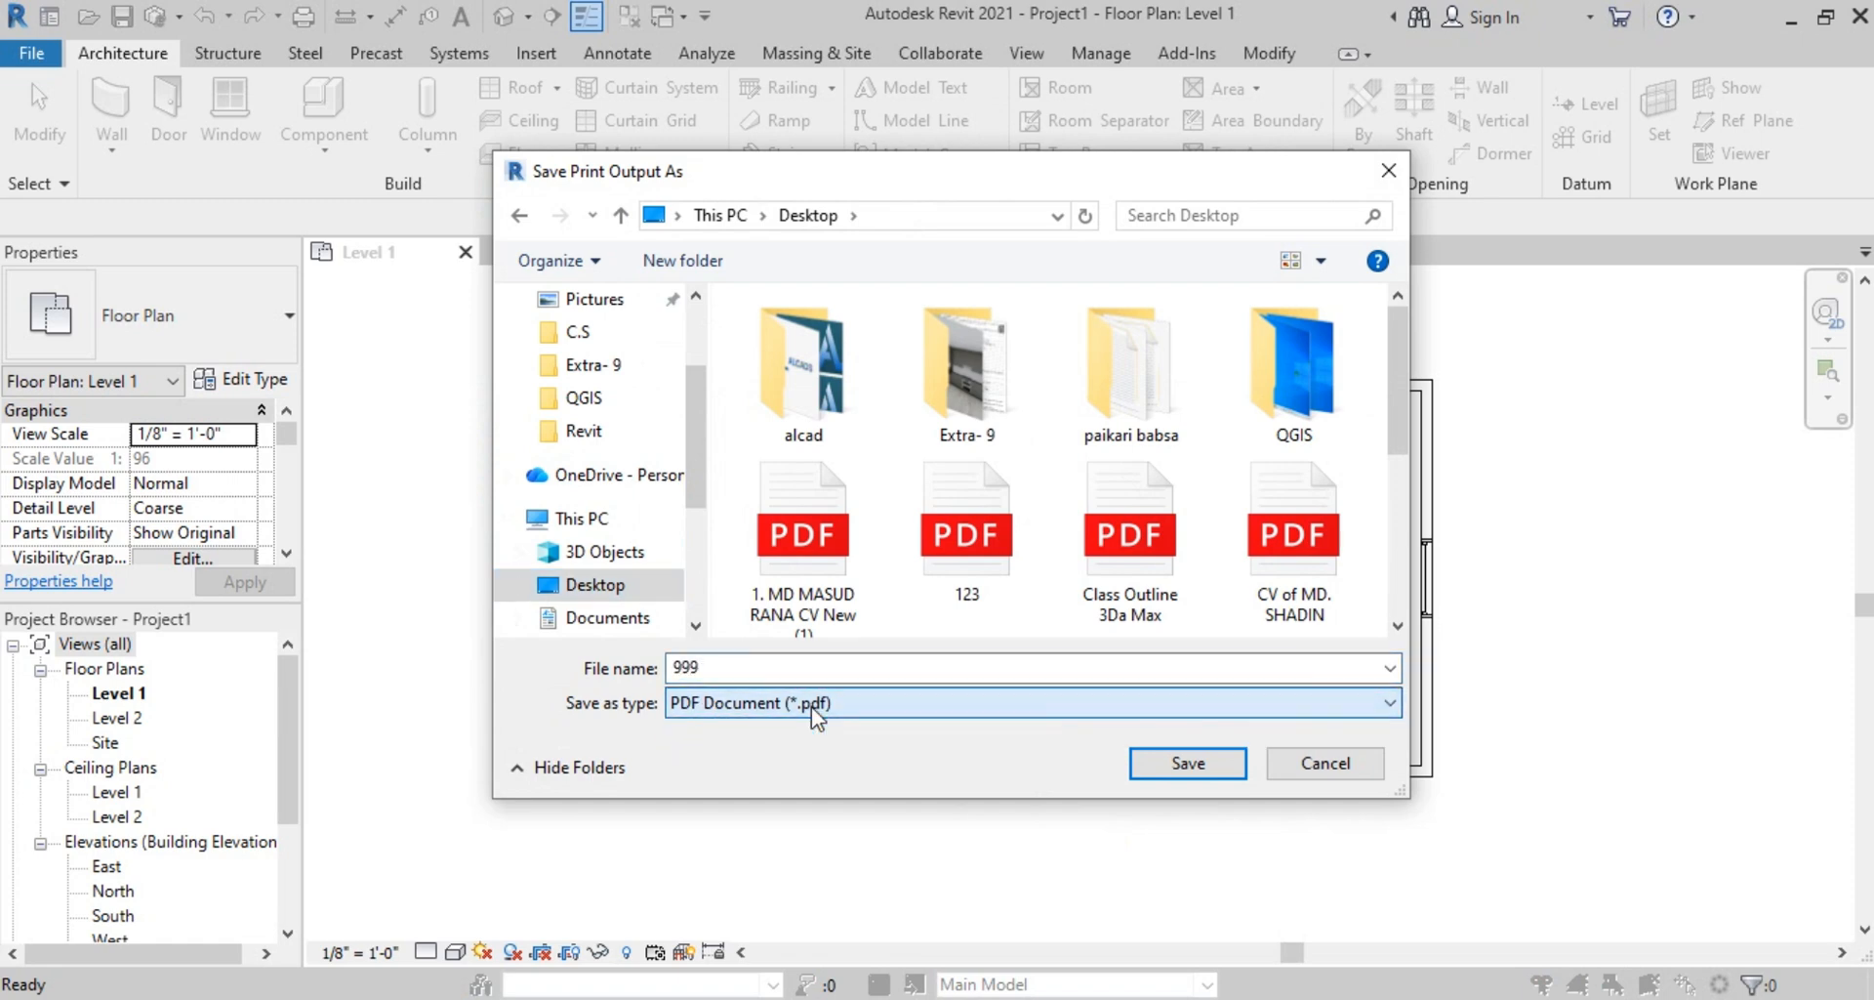
click(1193, 767)
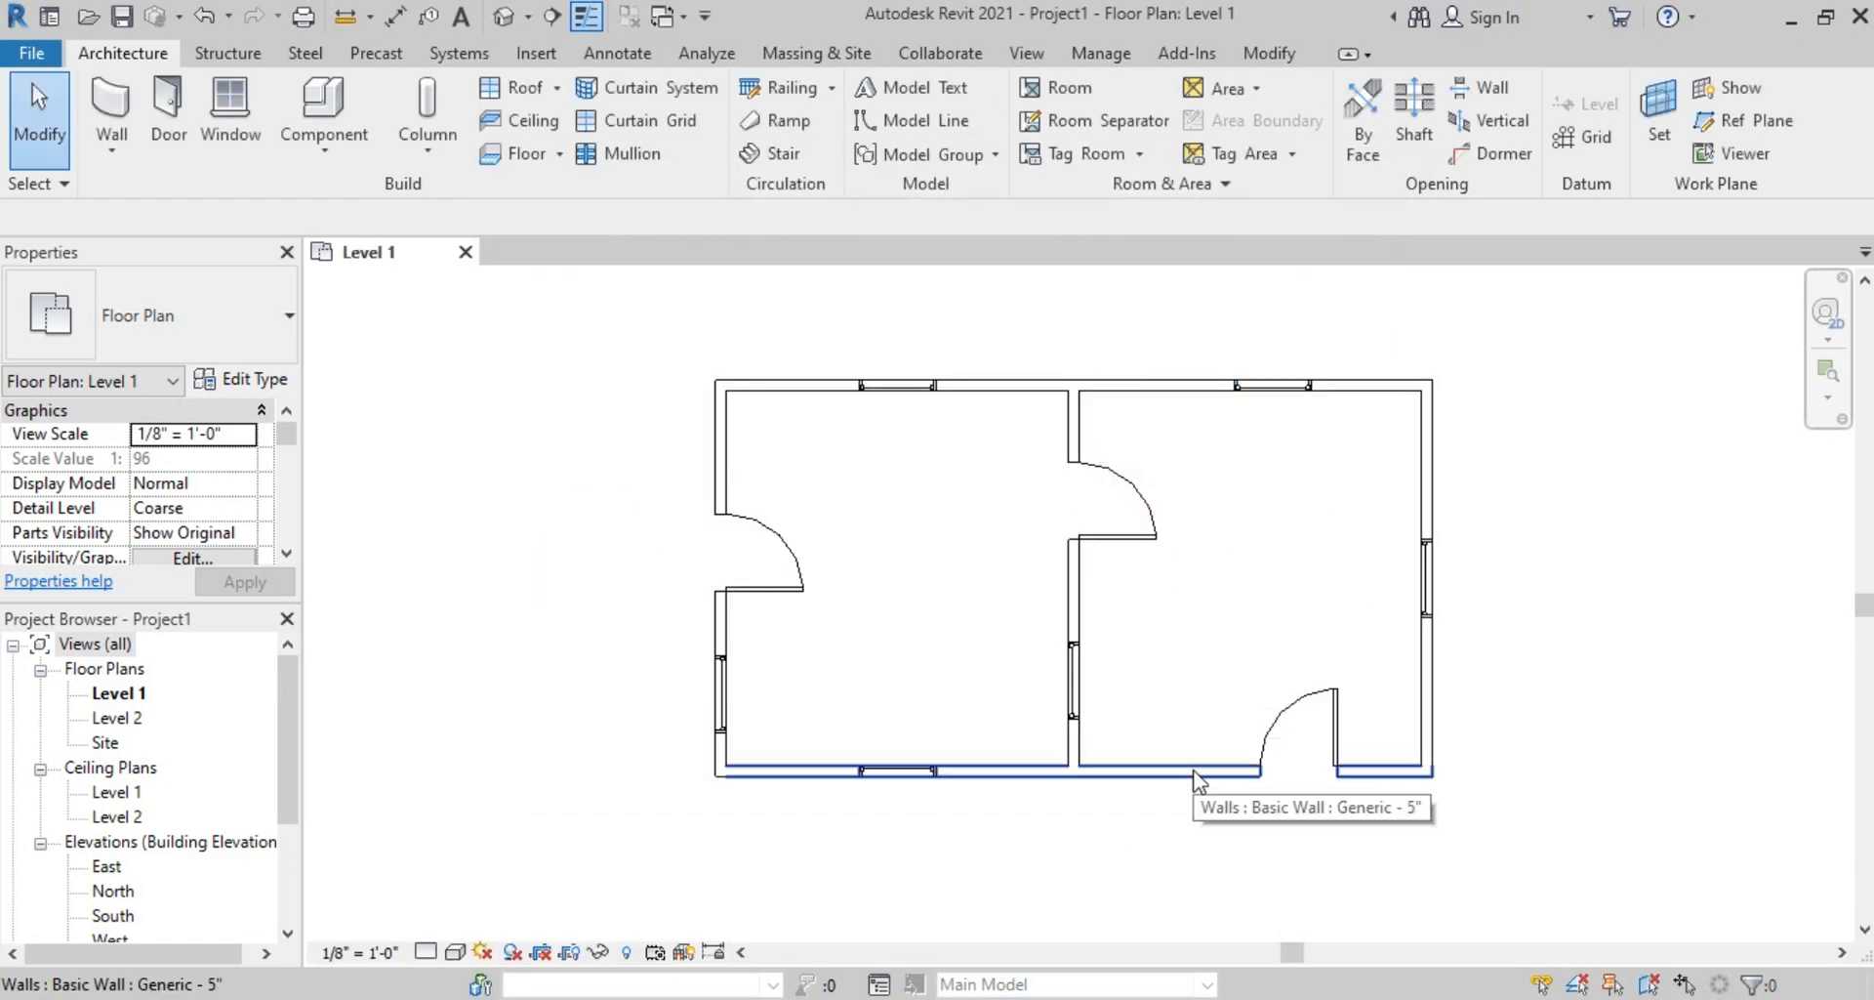
Switch to the desktop, open 999.pdf in the browser, examine the printed floor plan up close, and minimize the viewer
click(1794, 21)
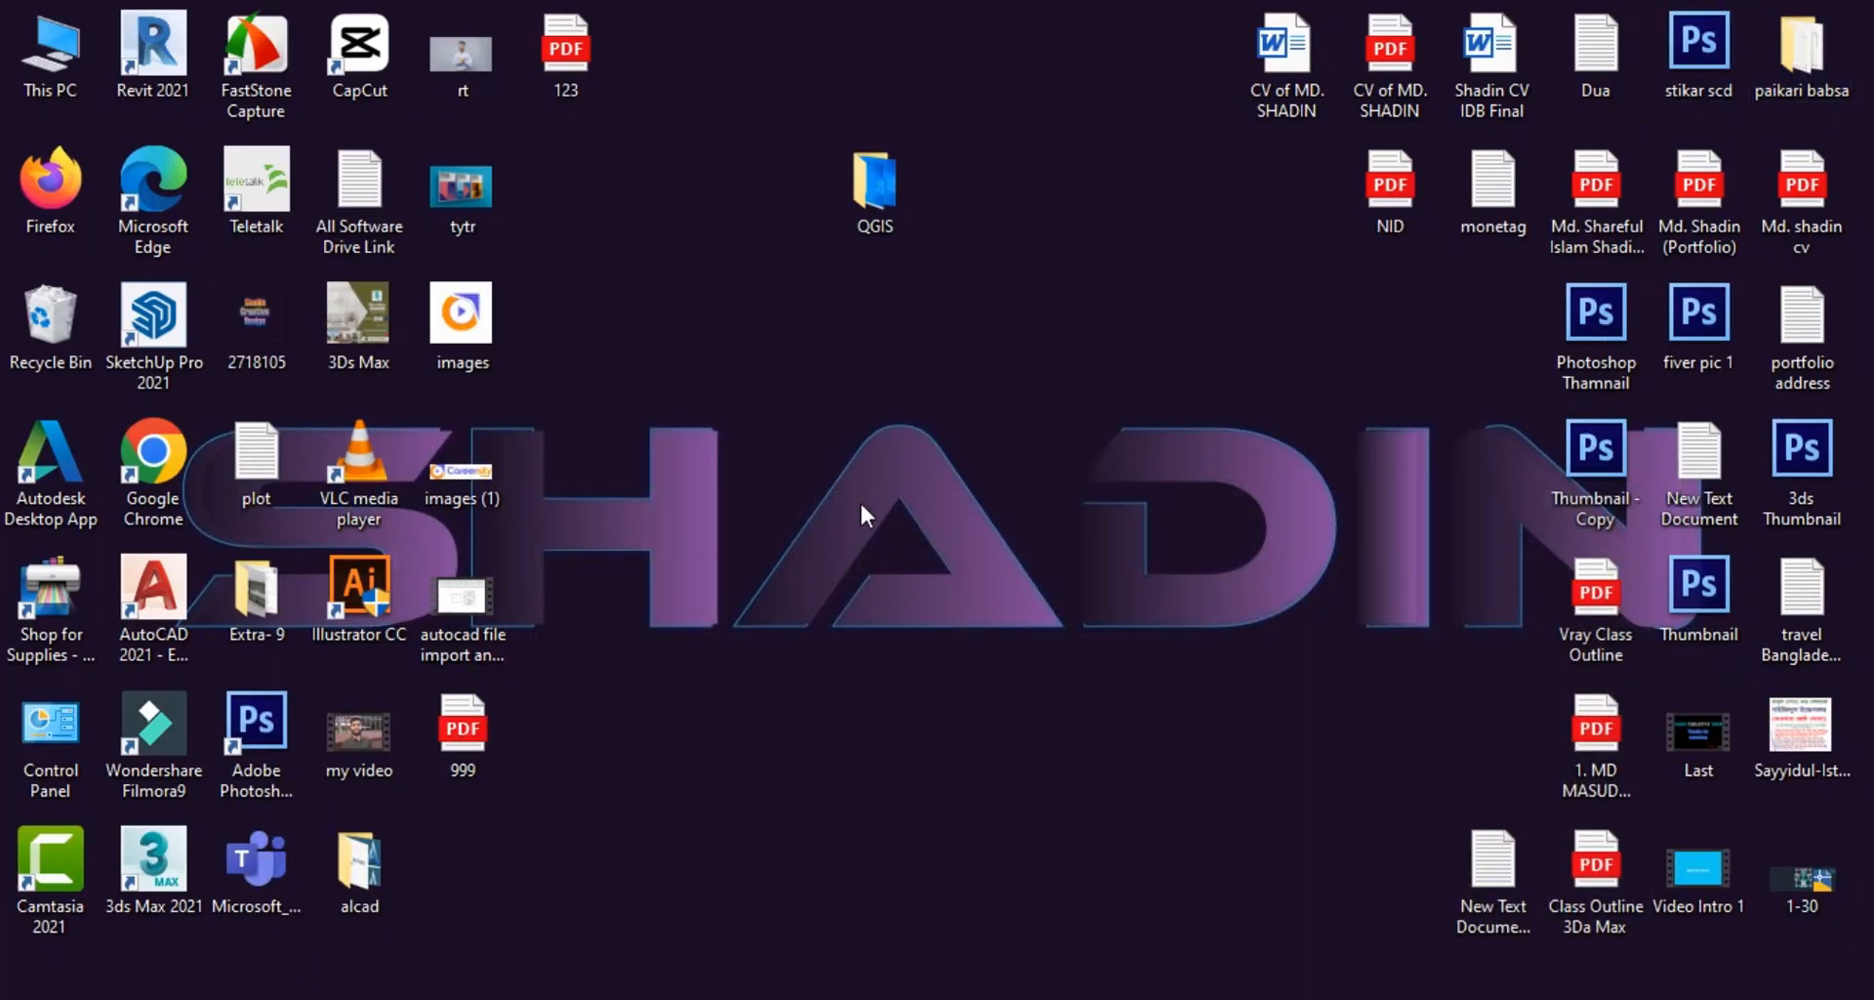
click(461, 725)
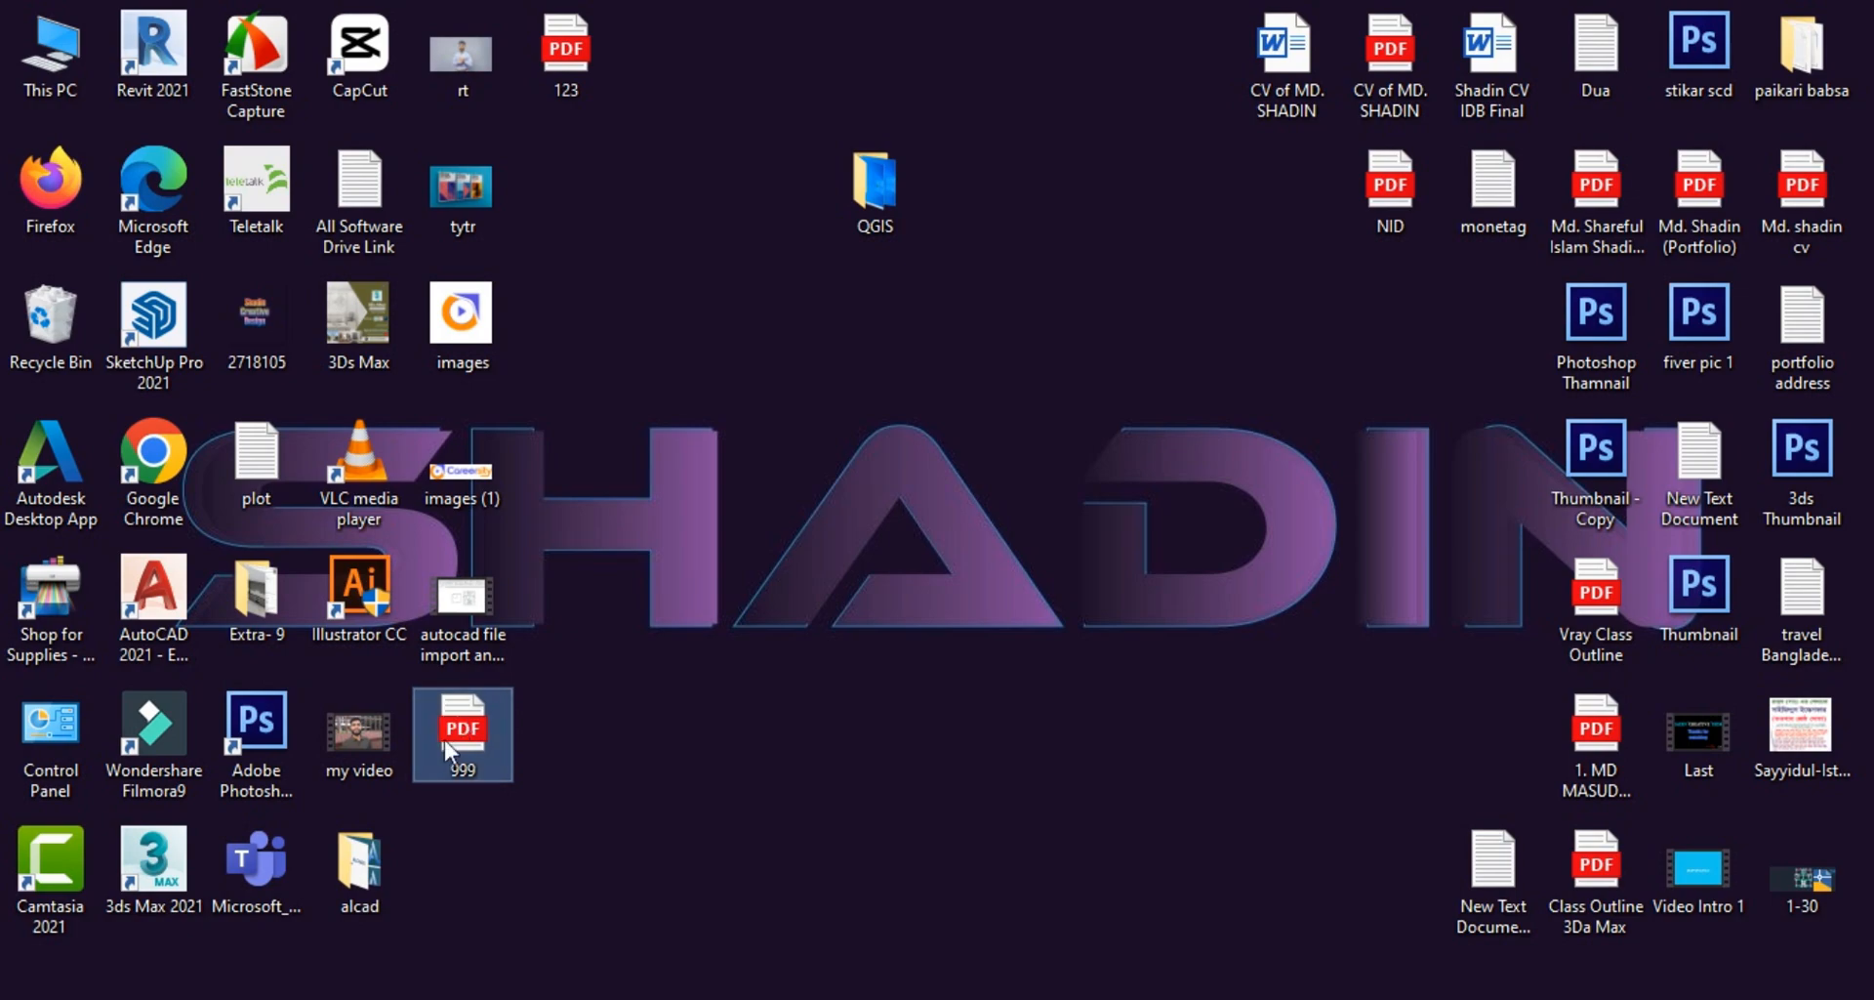
double_click(477, 728)
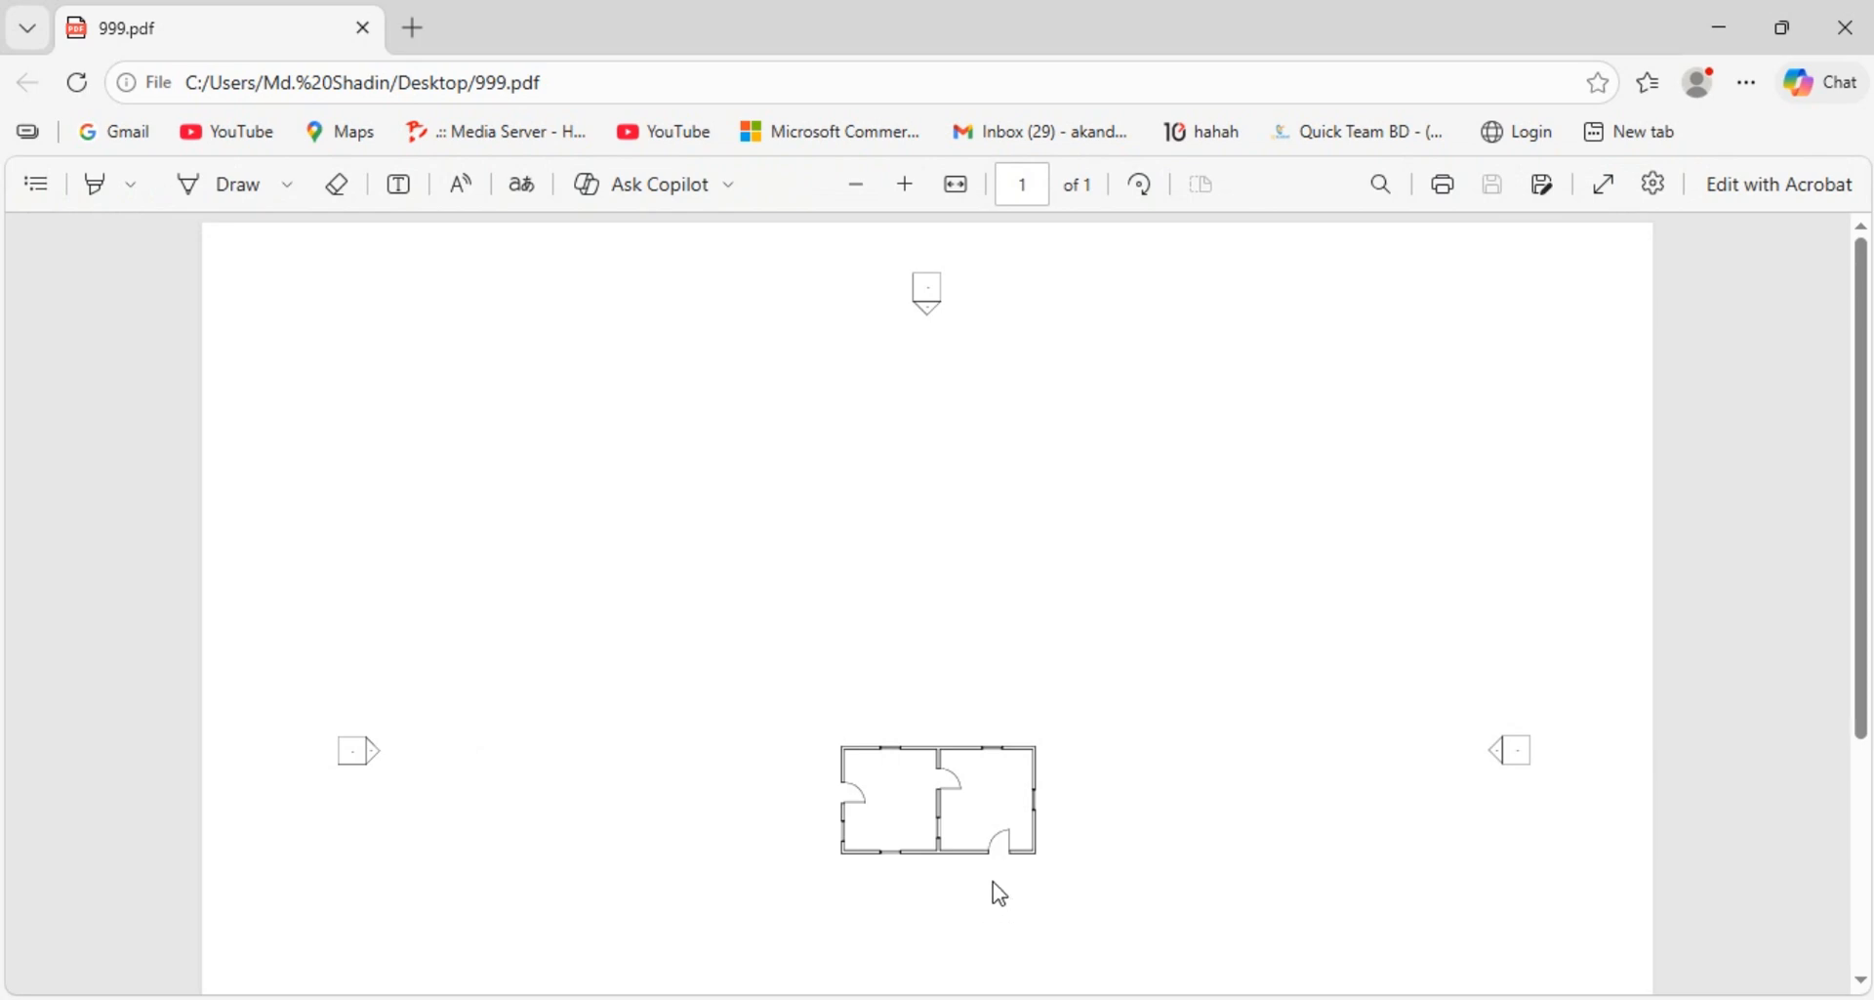
ctrl+scroll(981, 868, up, 5)
ctrl+scroll(908, 789, up, 2)
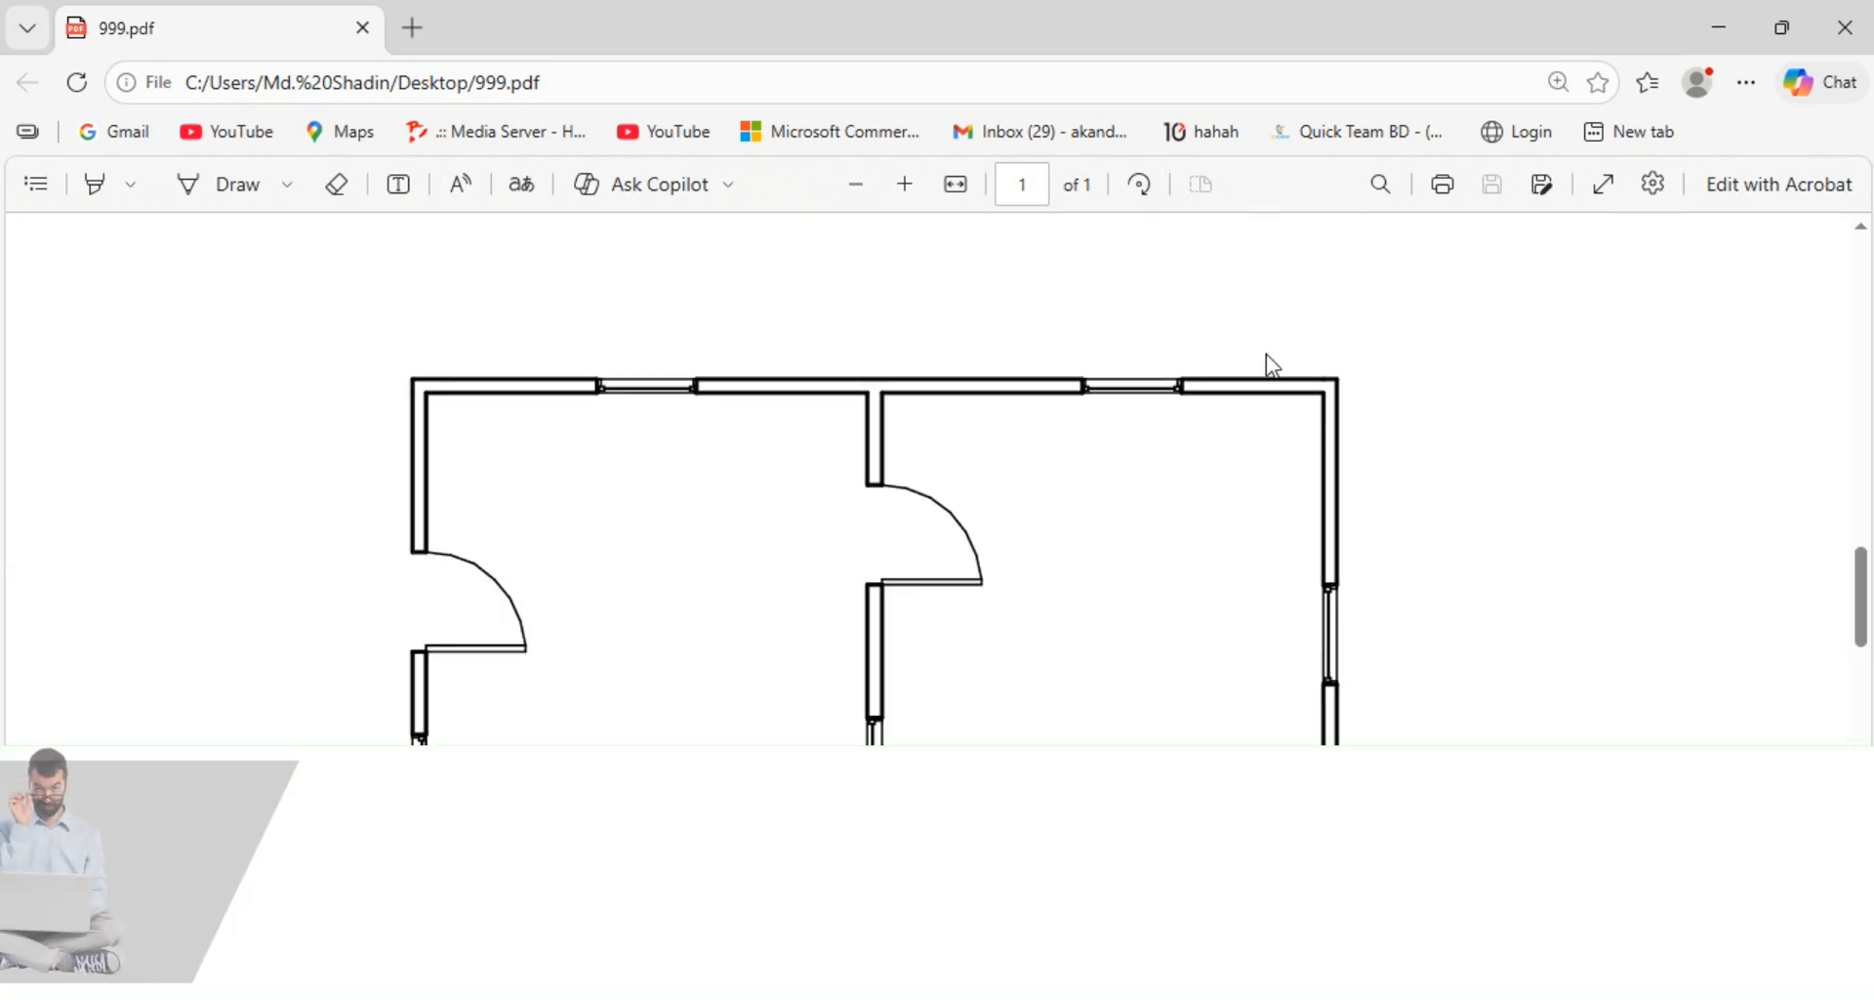
click(1721, 29)
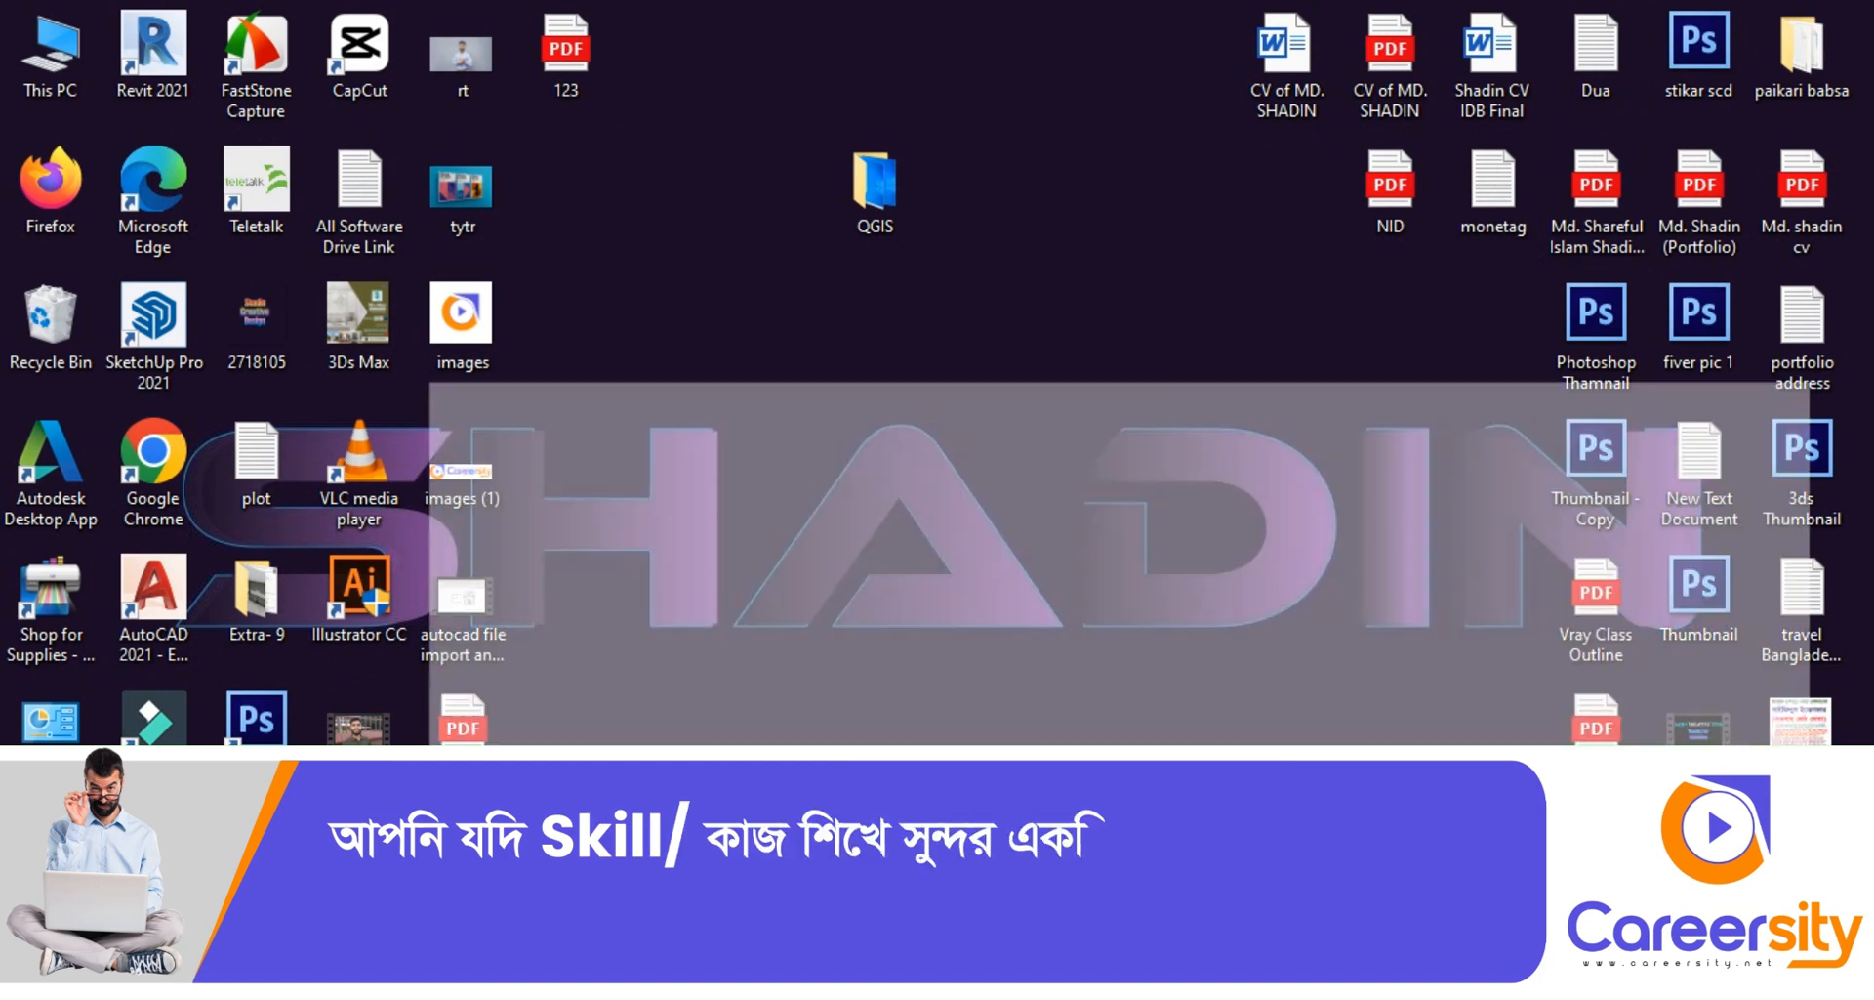